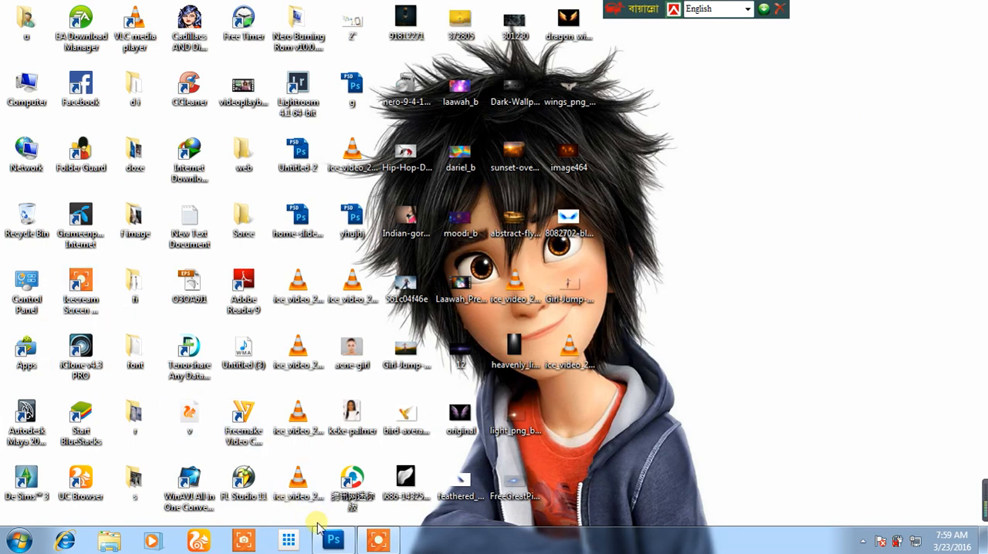
Switch to Photoshop and move the cut-out girl slightly right and up toward the canvas centre.
{"action": "left_click", "coordinate": [328, 536]}
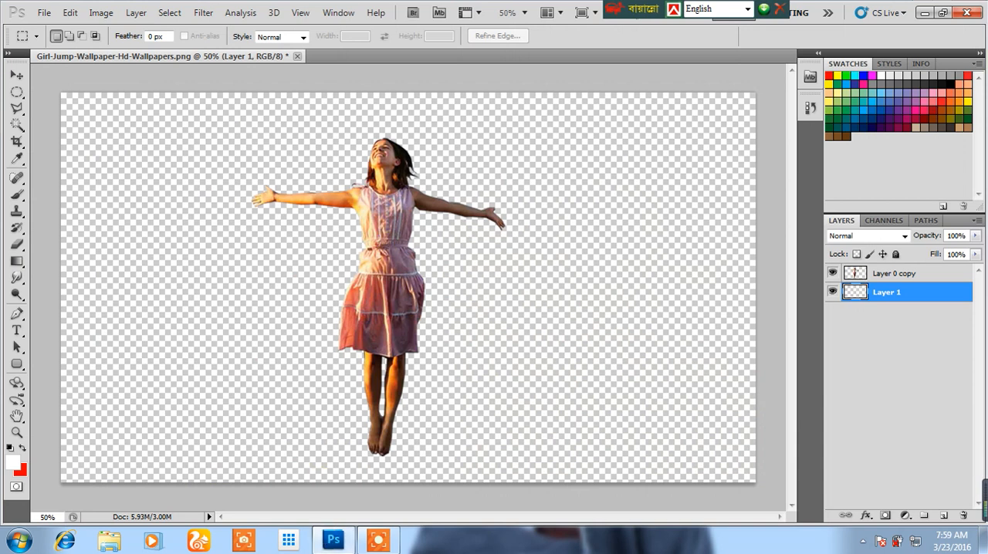
{"action": "left_click", "coordinate": [15, 75]}
{"action": "left_click", "coordinate": [395, 251]}
{"action": "left_click_drag", "start_coordinate": [396, 226], "coordinate": [433, 222]}
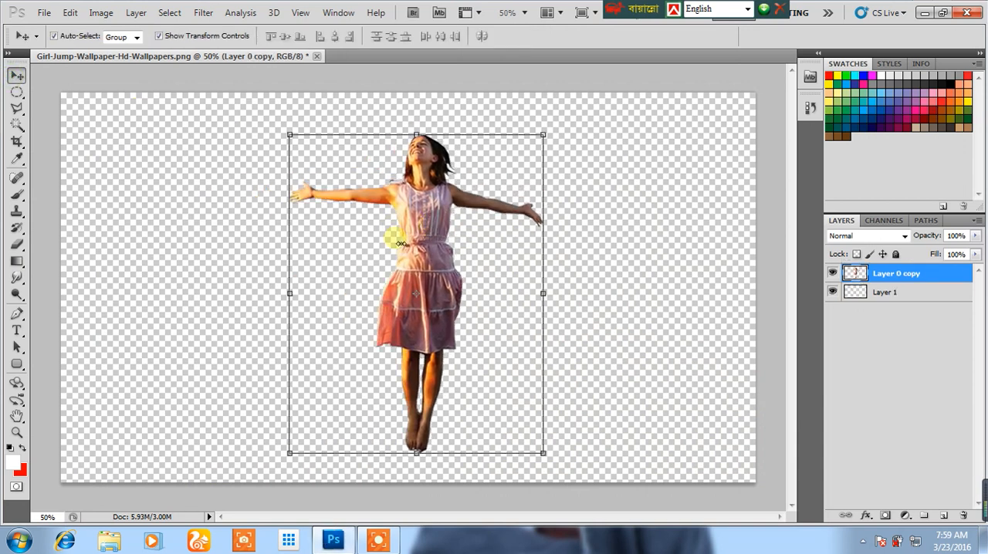
{"action": "left_click", "coordinate": [46, 151]}
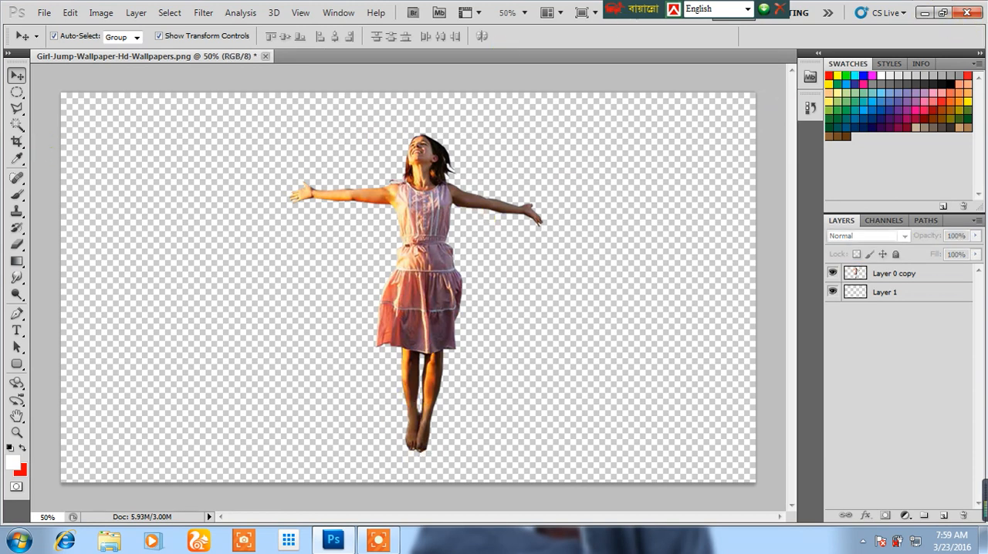
Preview the sunset-over-bali and Girl-Jump wallpaper images stored on the desktop.
{"action": "left_click", "coordinate": [924, 12]}
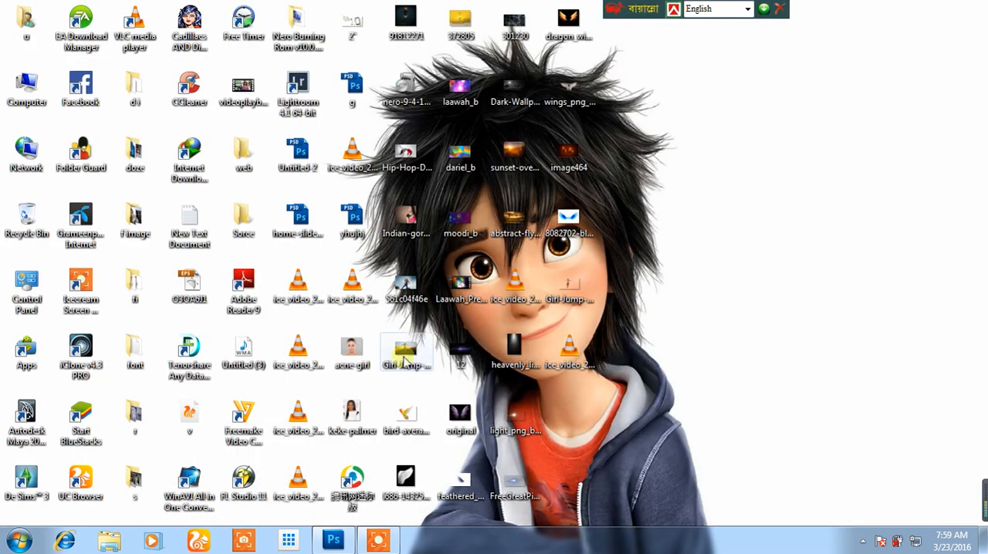
{"action": "left_click", "coordinate": [333, 539]}
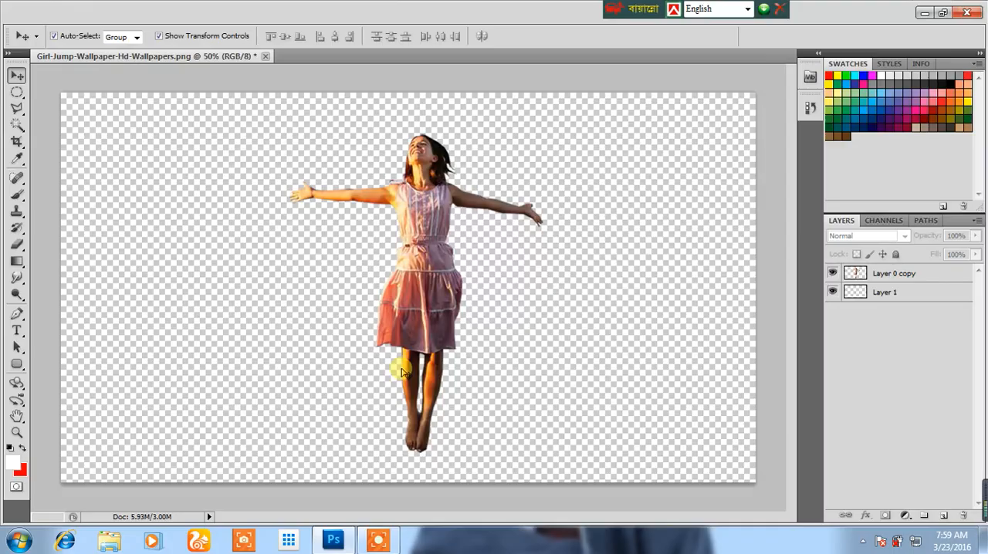
{"action": "left_click", "coordinate": [924, 13]}
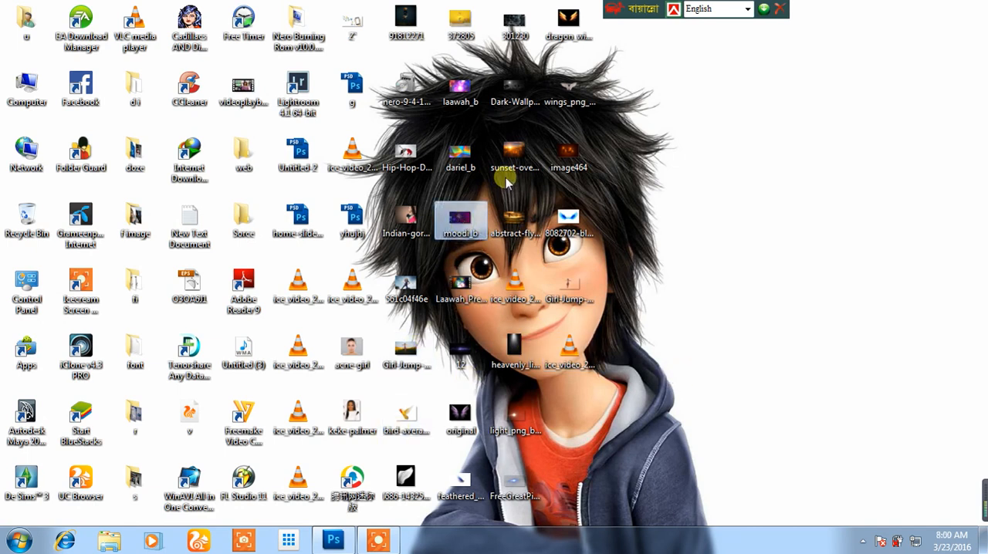
{"action": "left_click", "coordinate": [520, 158]}
{"action": "double_click", "coordinate": [525, 156]}
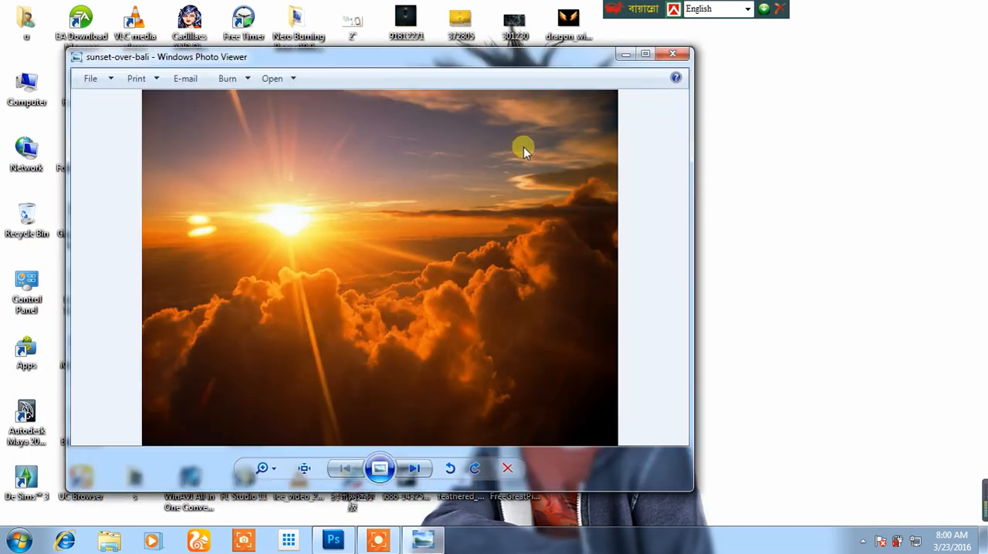
{"action": "left_click", "coordinate": [668, 55]}
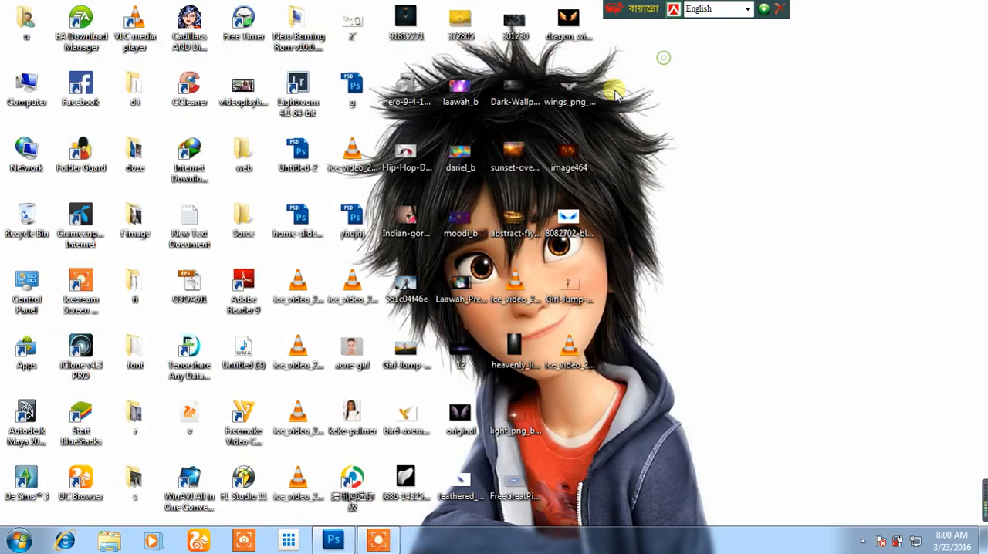
{"action": "double_click", "coordinate": [525, 155]}
{"action": "left_click", "coordinate": [675, 55]}
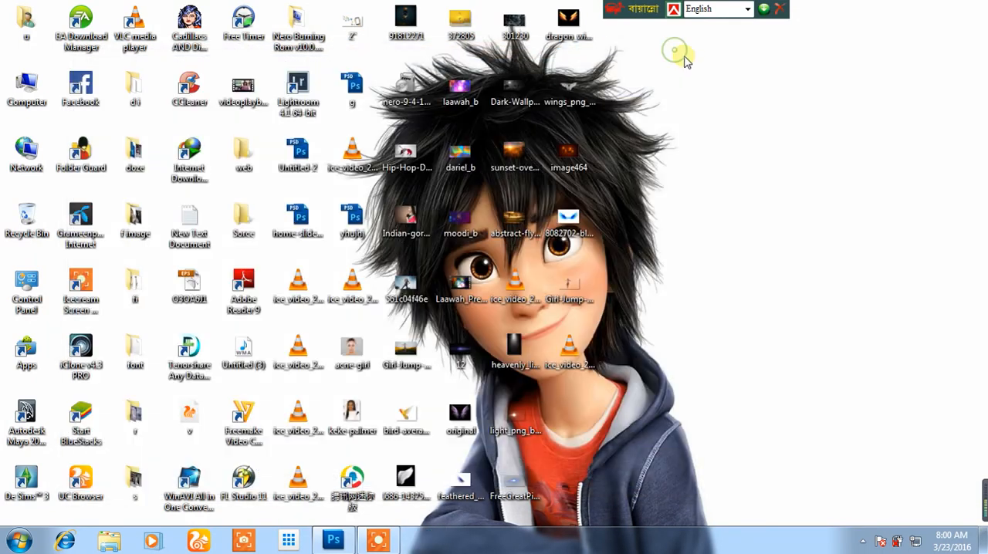
{"action": "double_click", "coordinate": [407, 348]}
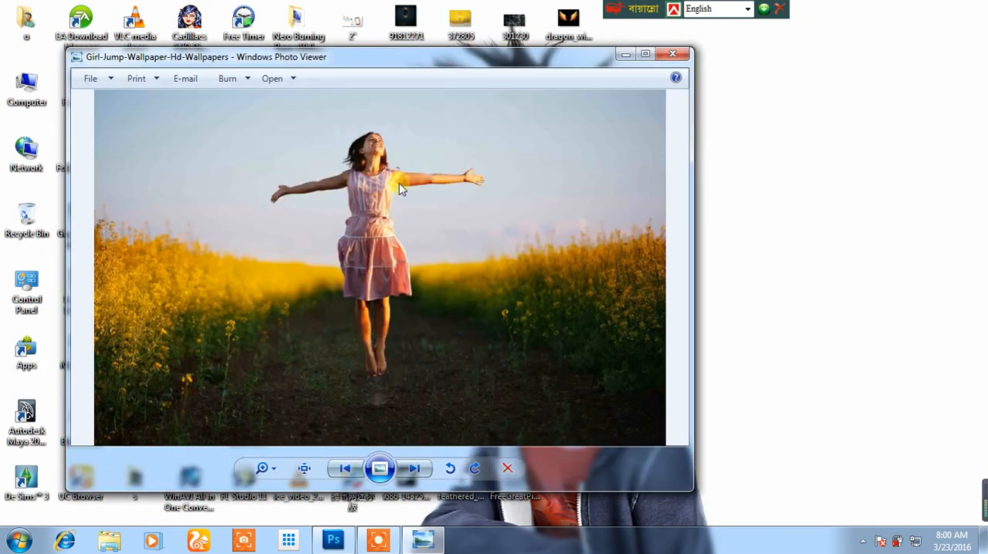
{"action": "left_click", "coordinate": [673, 54]}
{"action": "left_click", "coordinate": [521, 158]}
{"action": "double_click", "coordinate": [520, 159]}
{"action": "left_click", "coordinate": [670, 62]}
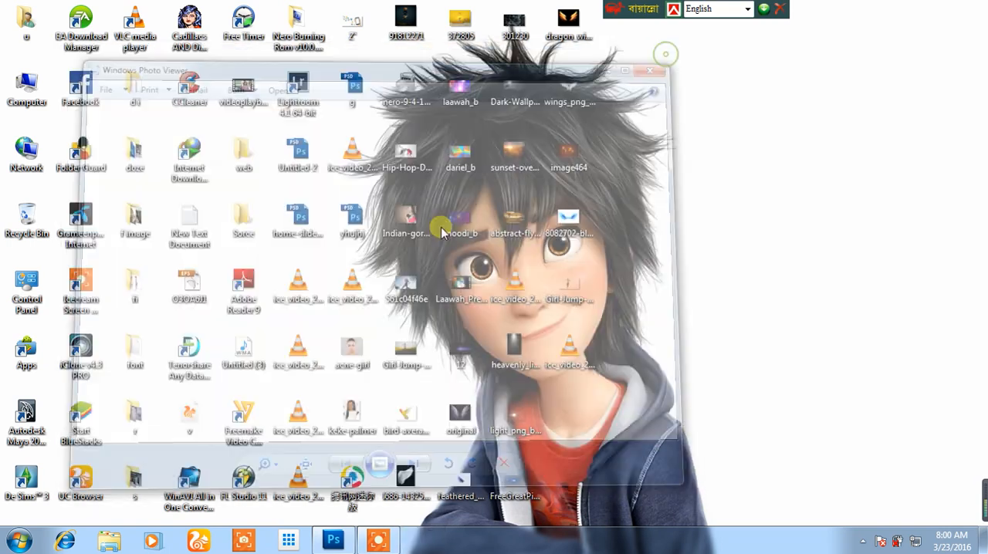
Place the sunset-over-bali image into the girl document and move its layer directly below Layer 0 copy.
{"action": "left_click_drag", "start_coordinate": [513, 154], "coordinate": [328, 341]}
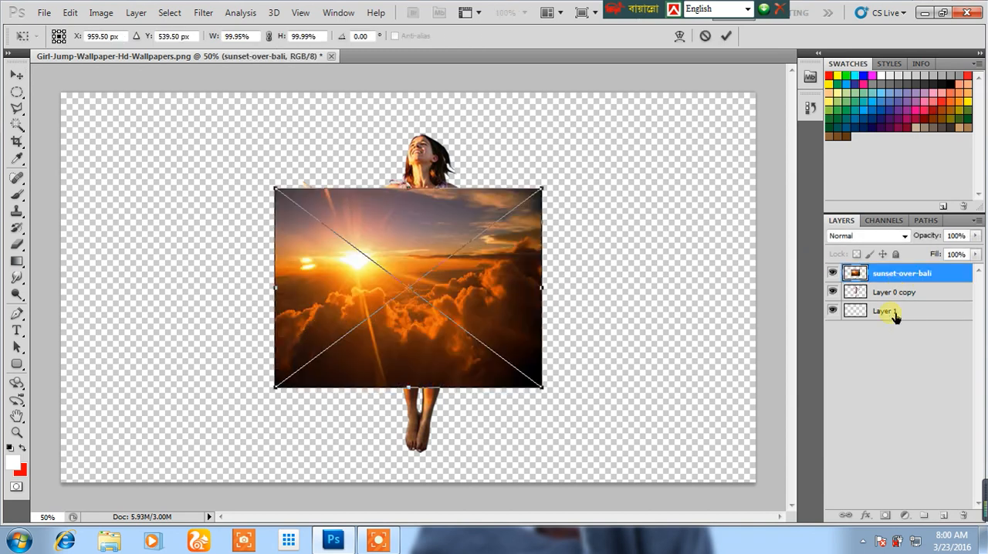
{"action": "key", "text": "Return"}
{"action": "left_click_drag", "start_coordinate": [901, 275], "coordinate": [895, 301]}
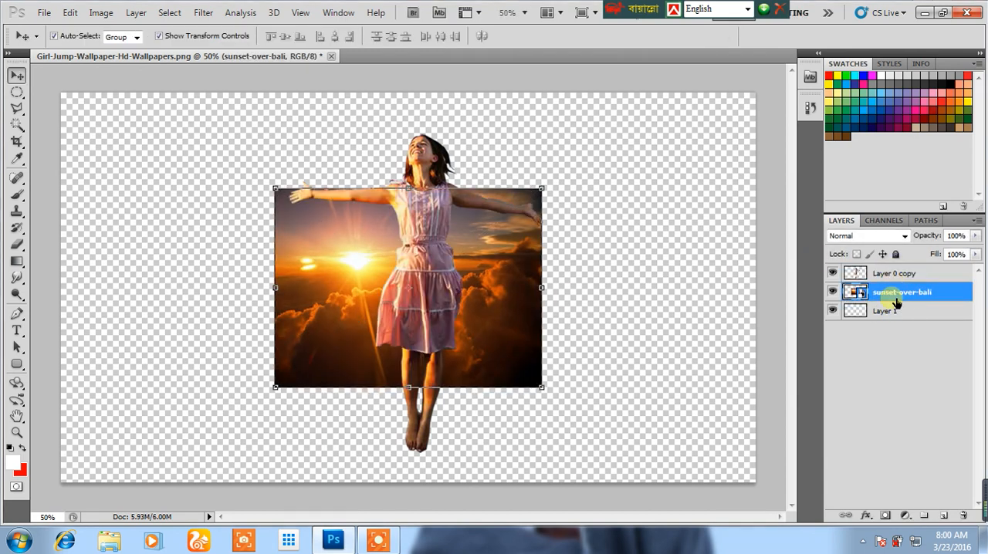
Stretch the sunset image over the whole canvas and past its left edge, to about 281% width and 195% height, declining the Adobe Flash Player installation.
{"action": "left_click_drag", "start_coordinate": [276, 189], "coordinate": [61, 93]}
{"action": "left_click_drag", "start_coordinate": [551, 391], "coordinate": [760, 482]}
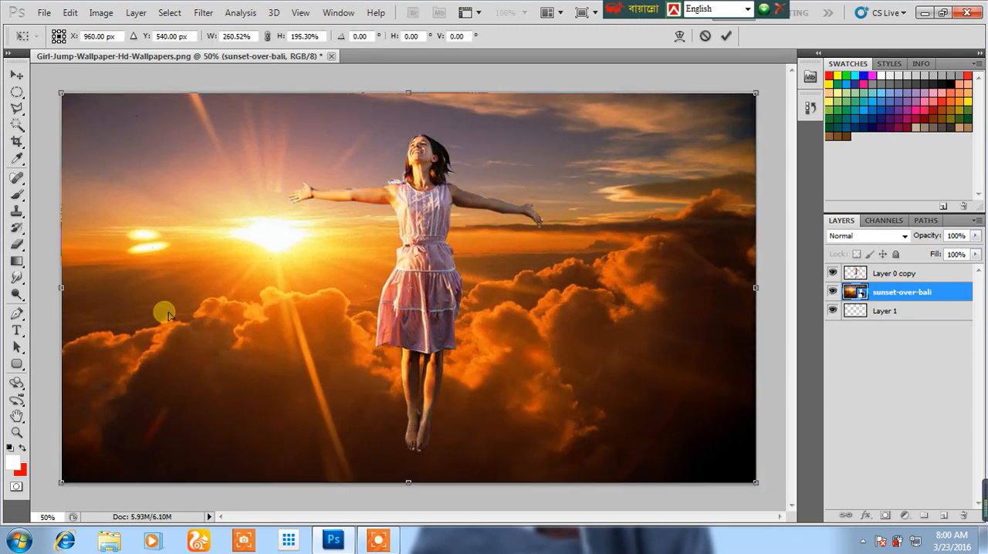
{"action": "left_click_drag", "start_coordinate": [61, 287], "coordinate": [6, 288]}
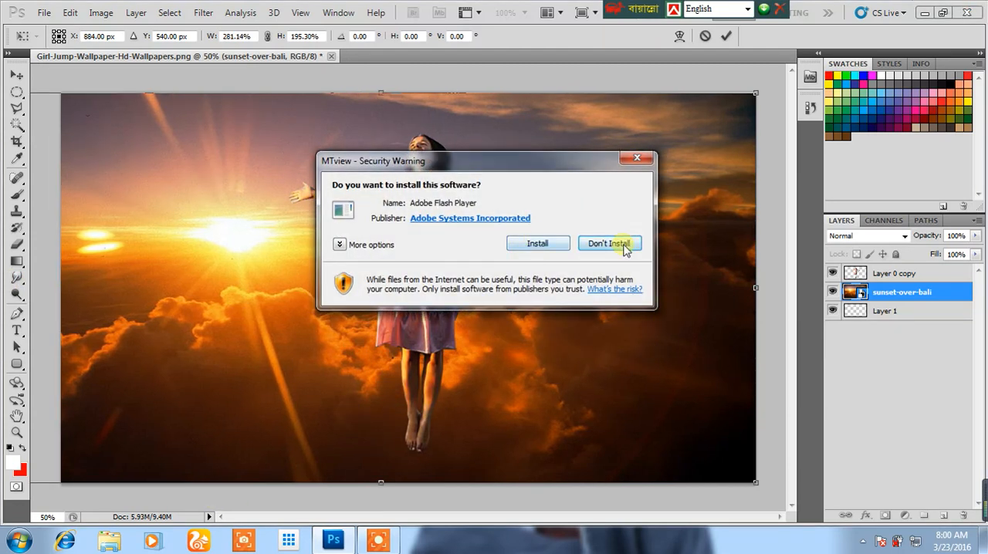
{"action": "left_click", "coordinate": [609, 244]}
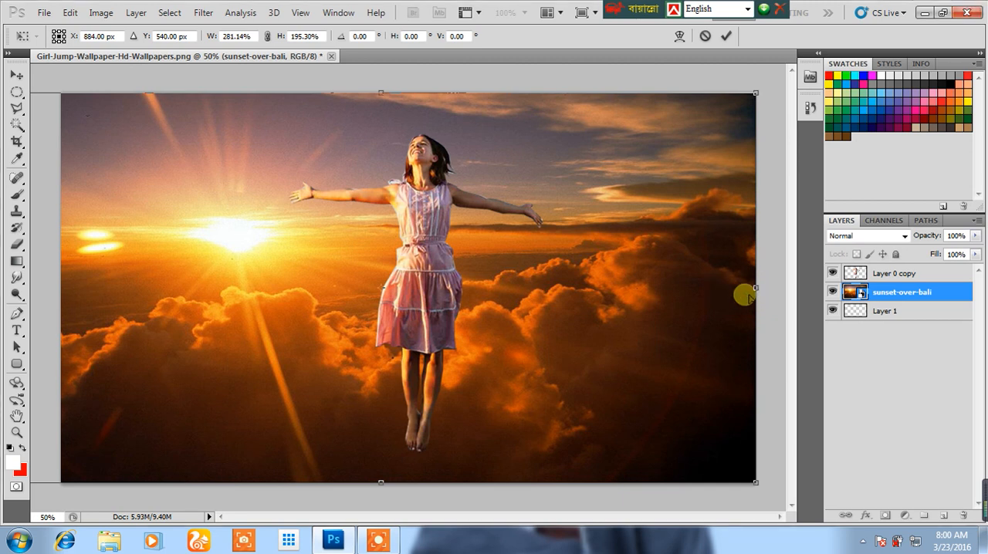
Widen the sunset image further and shift it left until the sun lies off the canvas, keeping the canvas covered, and apply the transform.
{"action": "left_click_drag", "start_coordinate": [760, 289], "coordinate": [855, 287]}
{"action": "left_click_drag", "start_coordinate": [557, 294], "coordinate": [351, 294]}
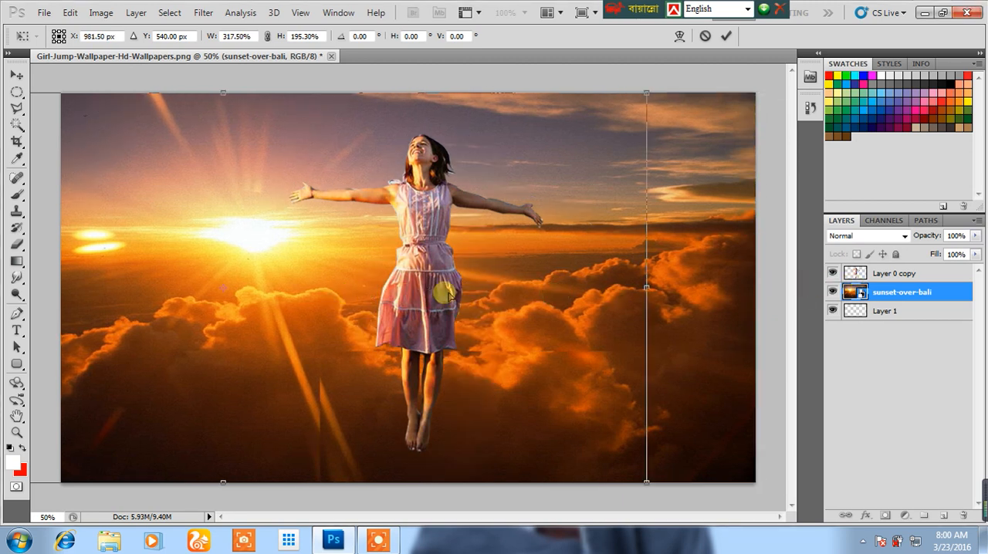
{"action": "left_click_drag", "start_coordinate": [624, 305], "coordinate": [758, 299]}
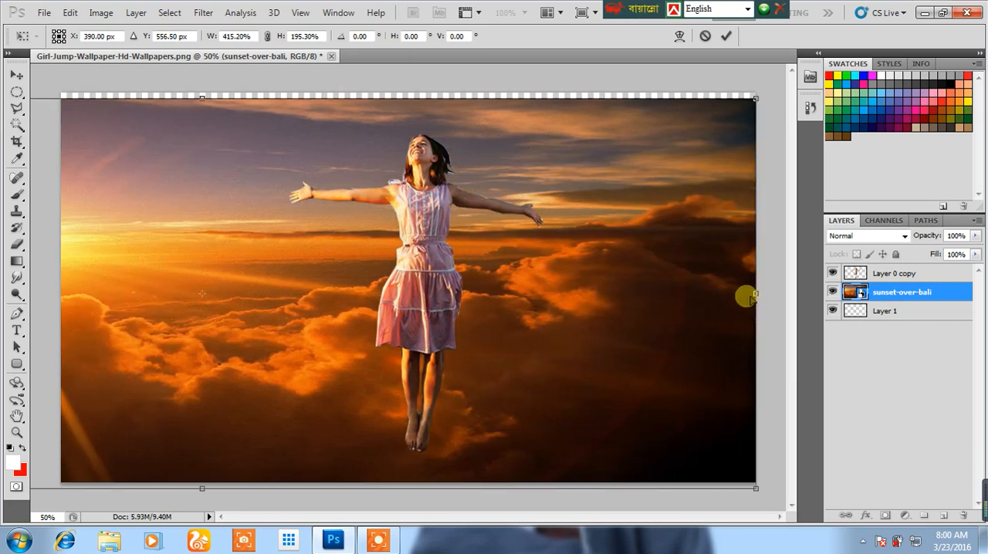
{"action": "left_click_drag", "start_coordinate": [662, 304], "coordinate": [646, 293]}
{"action": "left_click_drag", "start_coordinate": [750, 291], "coordinate": [761, 282]}
{"action": "key", "text": "Return"}
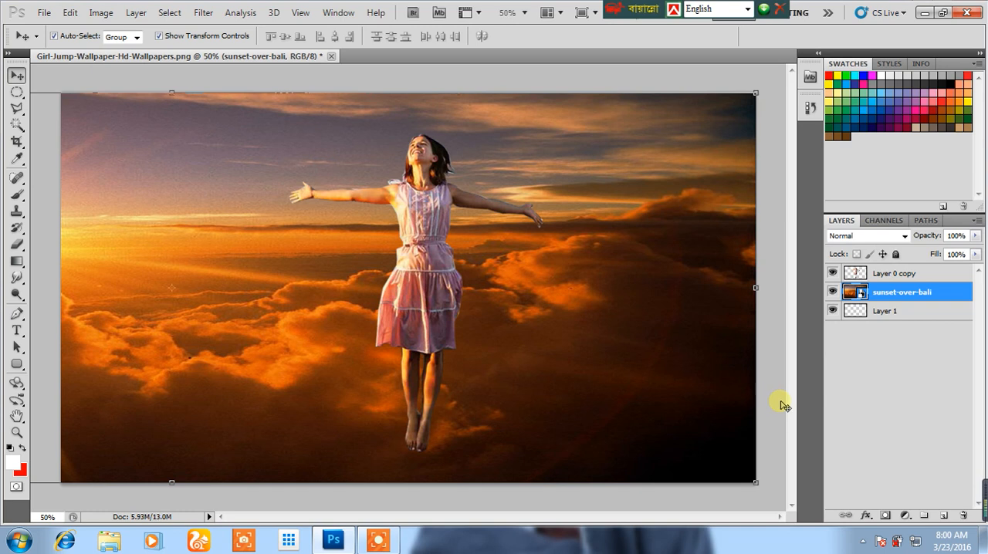
{"action": "left_click", "coordinate": [783, 405]}
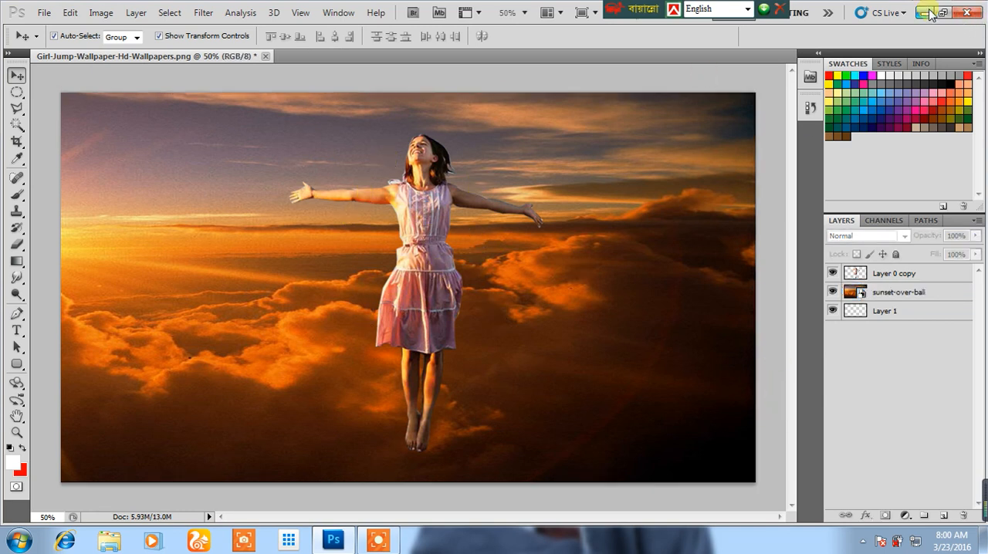
{"action": "left_click", "coordinate": [414, 266]}
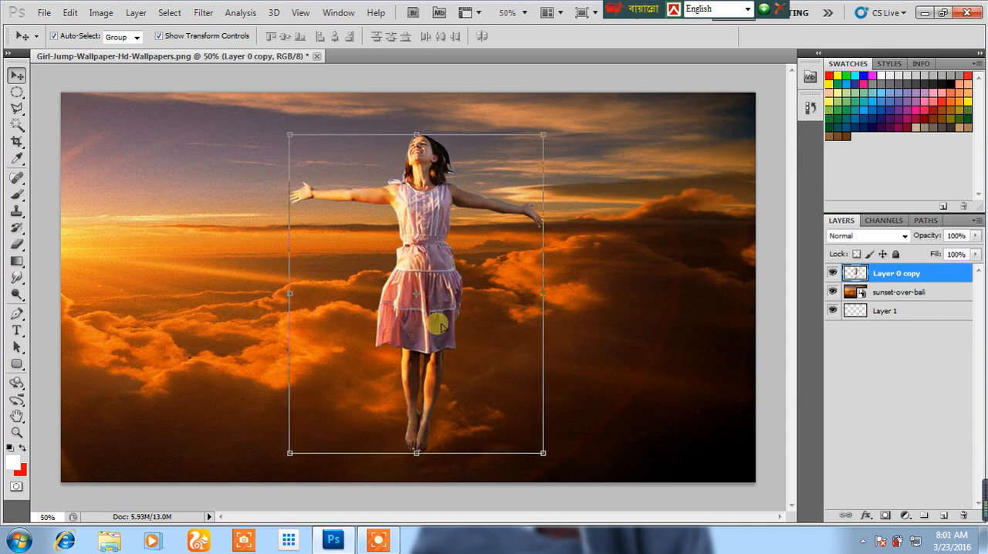
{"action": "left_click", "coordinate": [390, 503]}
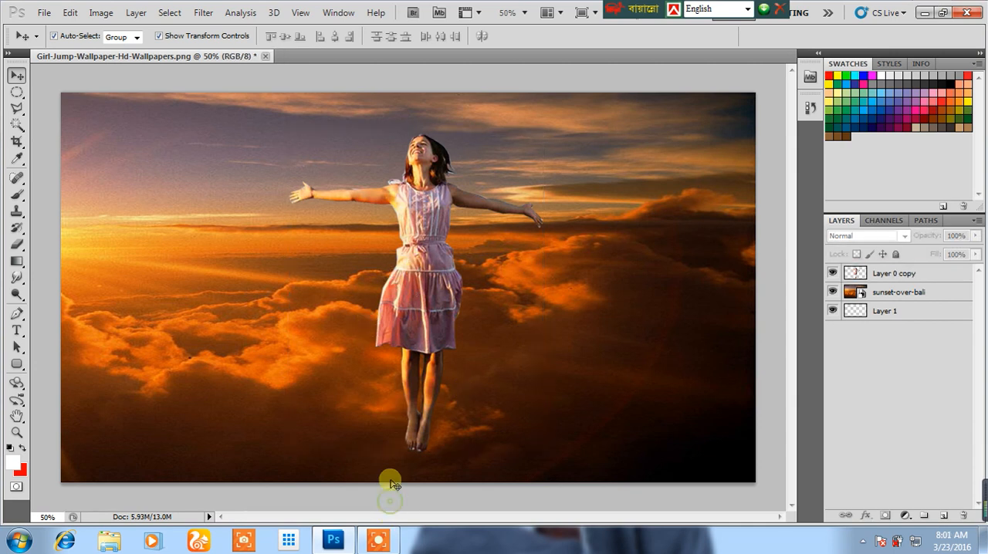
{"action": "left_click", "coordinate": [430, 231]}
{"action": "left_click", "coordinate": [476, 507]}
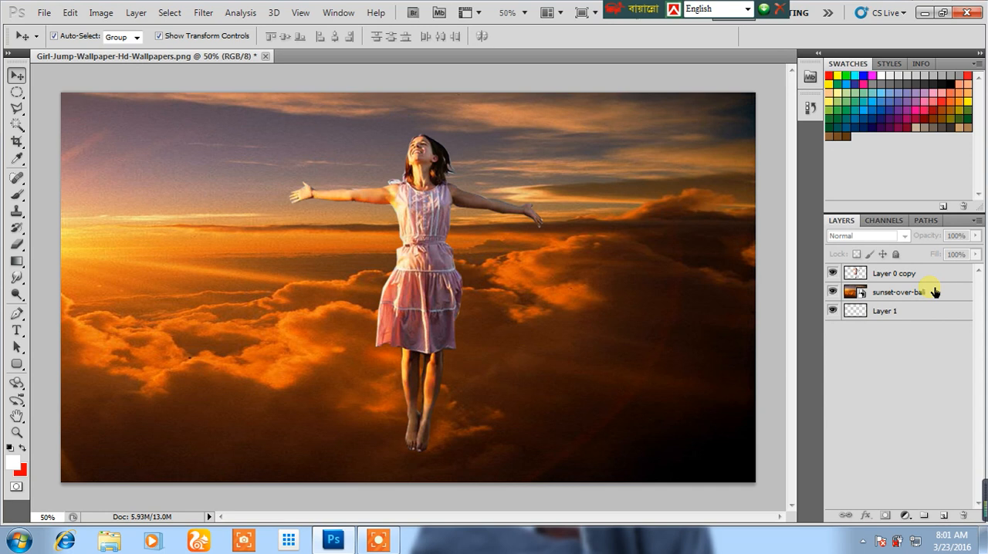
Preview the 8082702-blue-fire-wings image from the desktop and place it in the Photoshop document over the girl's upper body.
{"action": "left_click", "coordinate": [930, 13]}
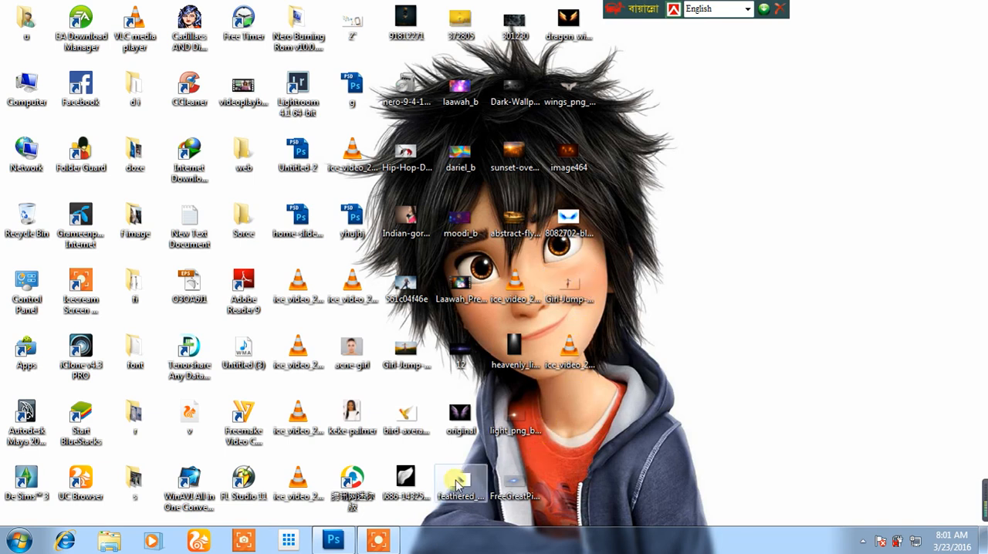
{"action": "left_click", "coordinate": [515, 500]}
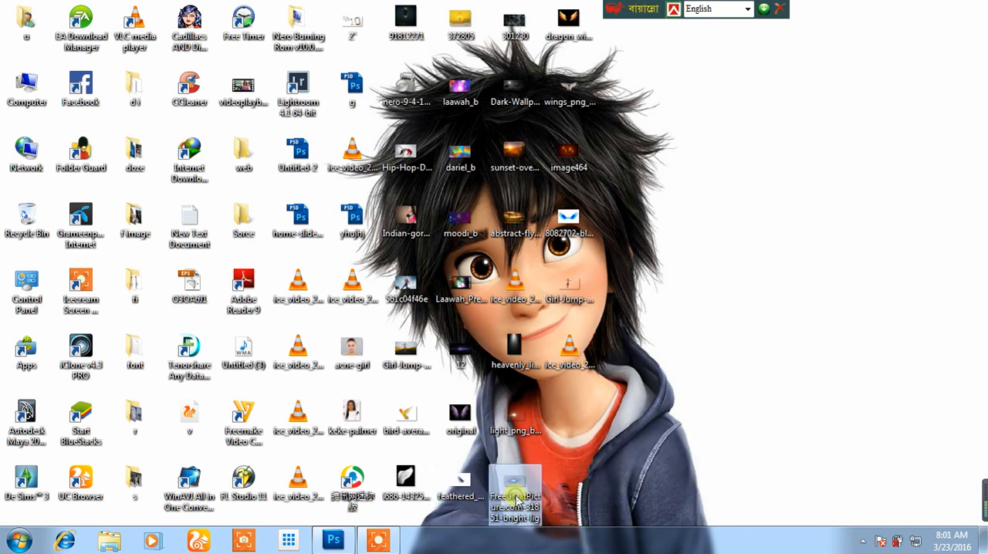
{"action": "left_click", "coordinate": [570, 222]}
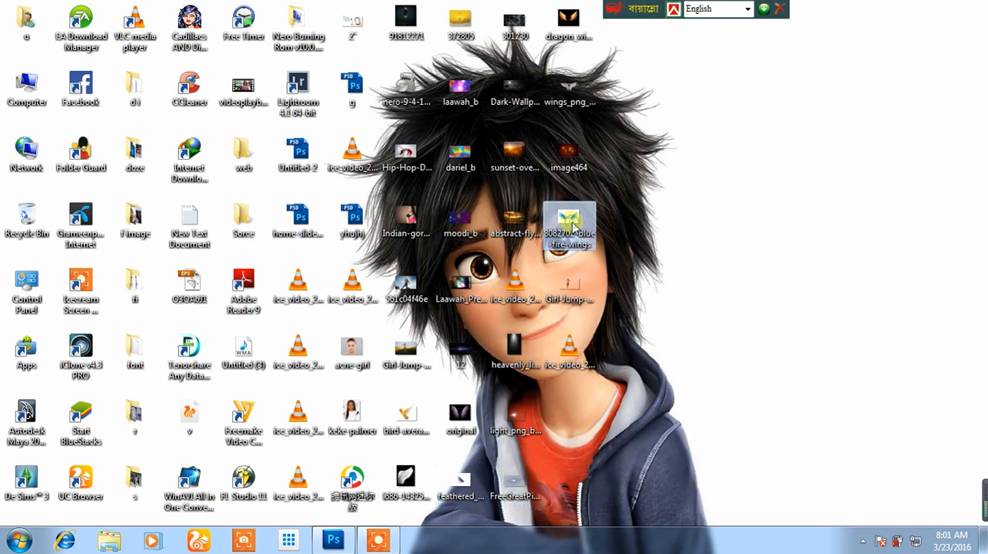
{"action": "double_click", "coordinate": [572, 224]}
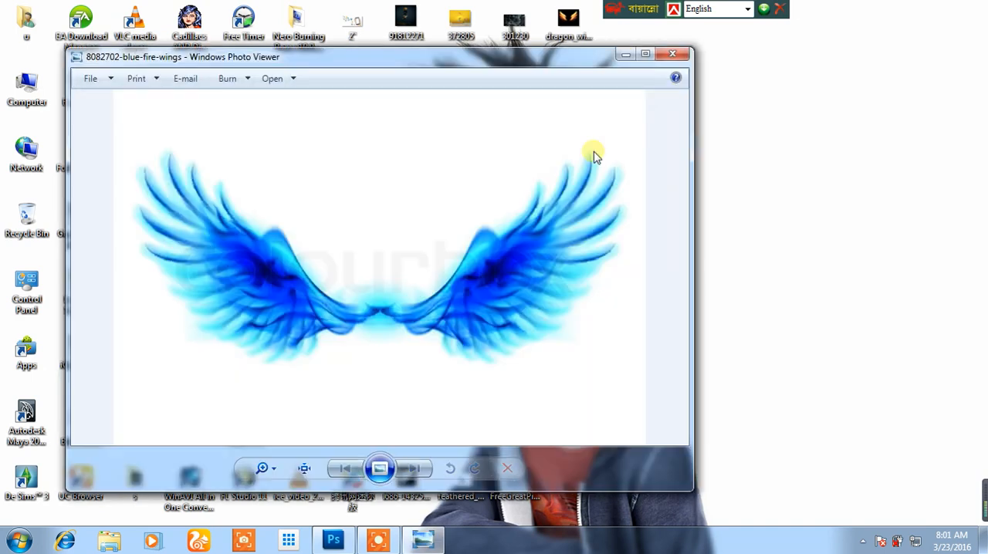
{"action": "left_click", "coordinate": [670, 56]}
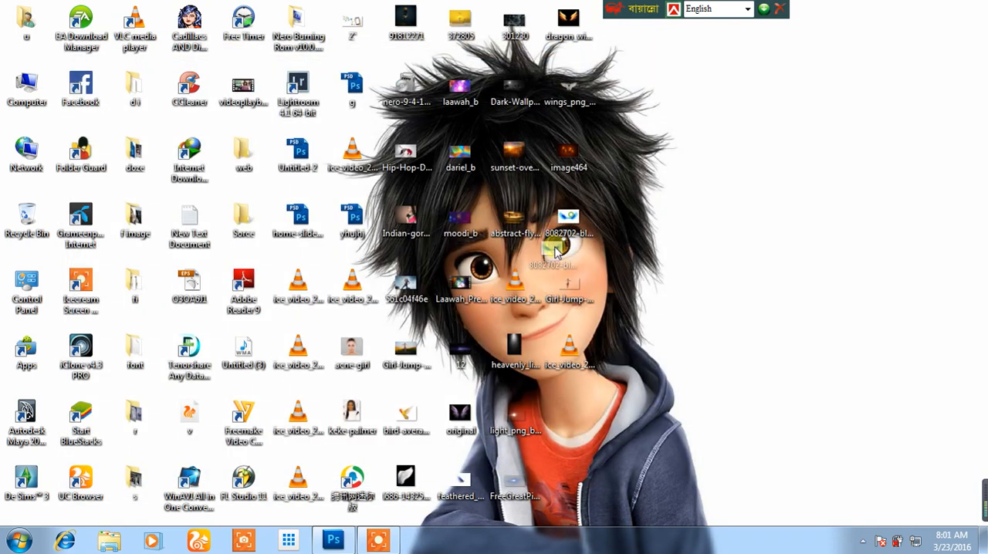
{"action": "left_click_drag", "start_coordinate": [336, 544], "coordinate": [679, 162]}
{"action": "left_click_drag", "start_coordinate": [639, 236], "coordinate": [566, 225]}
{"action": "key", "text": "Return"}
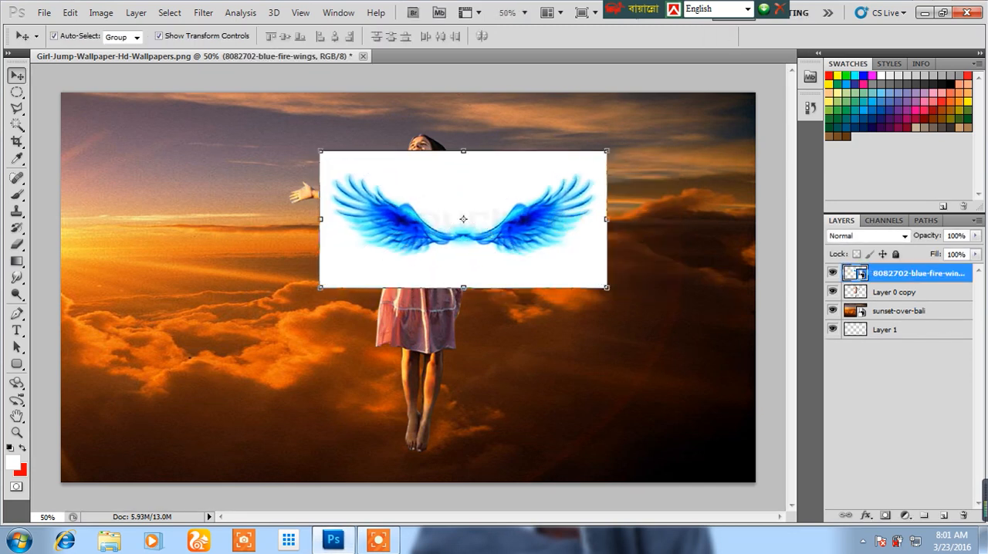
Try the Screen and Darken blend modes on the blue wings layer and return it to Normal.
{"action": "left_click", "coordinate": [863, 238]}
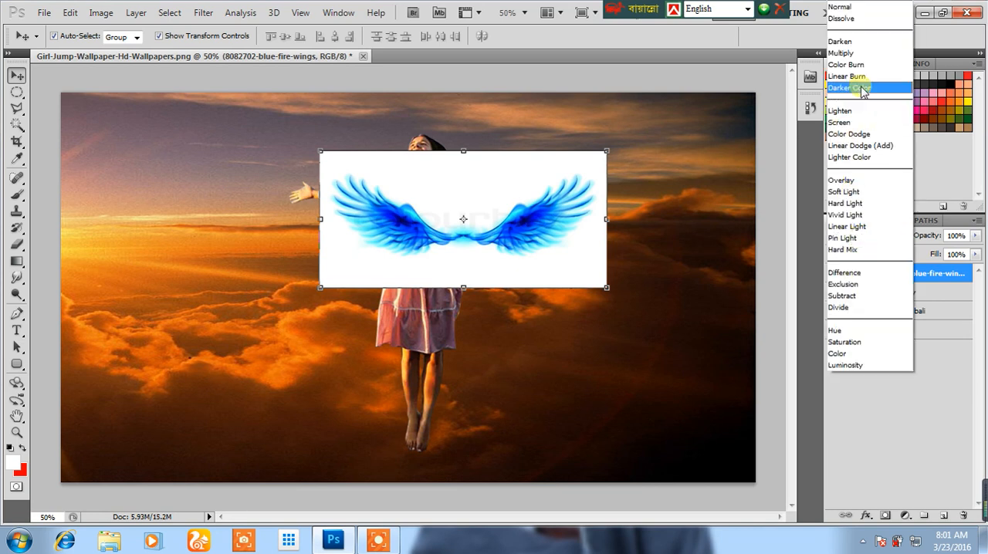
{"action": "left_click", "coordinate": [848, 123]}
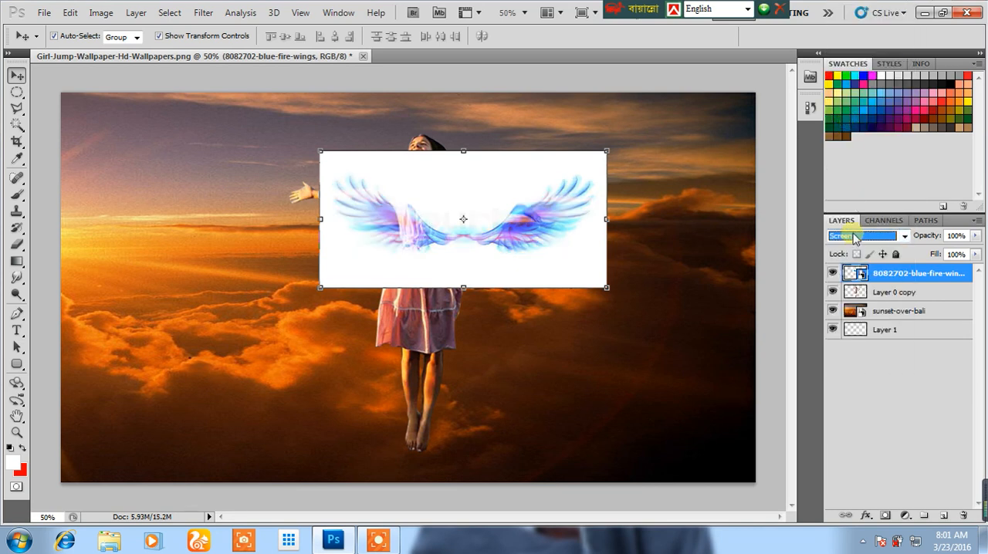
{"action": "left_click", "coordinate": [855, 238]}
{"action": "left_click", "coordinate": [846, 44]}
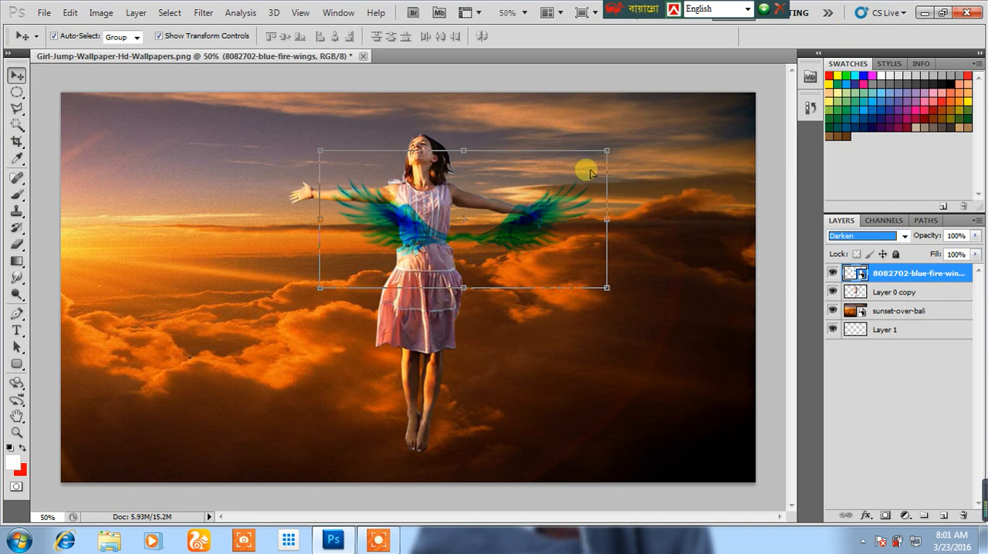
{"action": "left_click", "coordinate": [873, 238]}
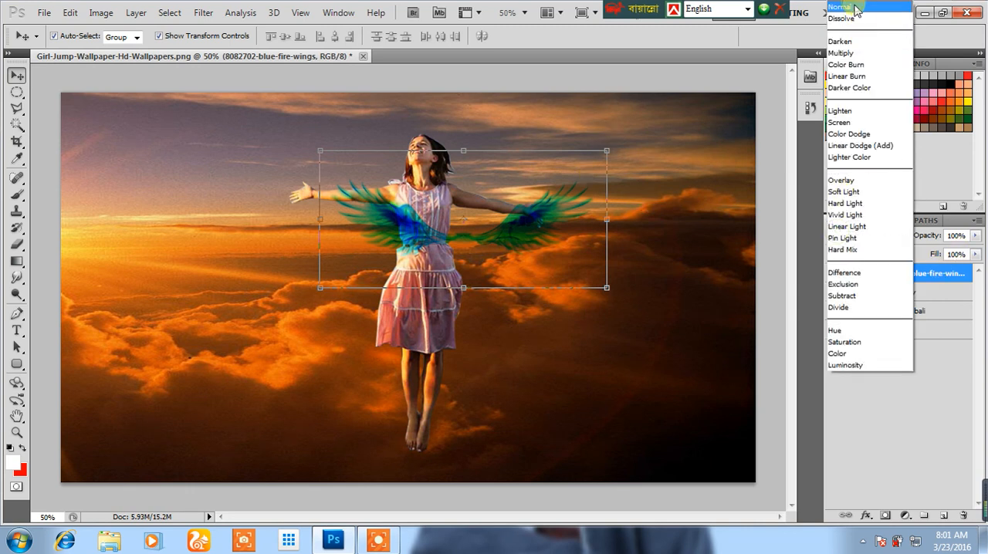
{"action": "left_click", "coordinate": [857, 10]}
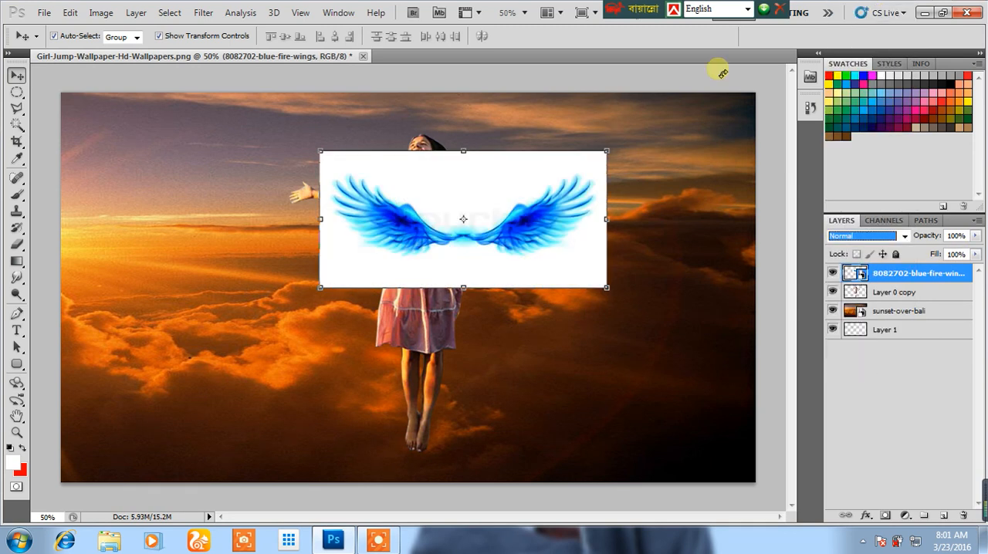
Select the white background around the blue wings with the Magic Wand at tolerance 32 and rasterize the wings layer.
{"action": "left_click", "coordinate": [19, 123]}
{"action": "left_click", "coordinate": [401, 169]}
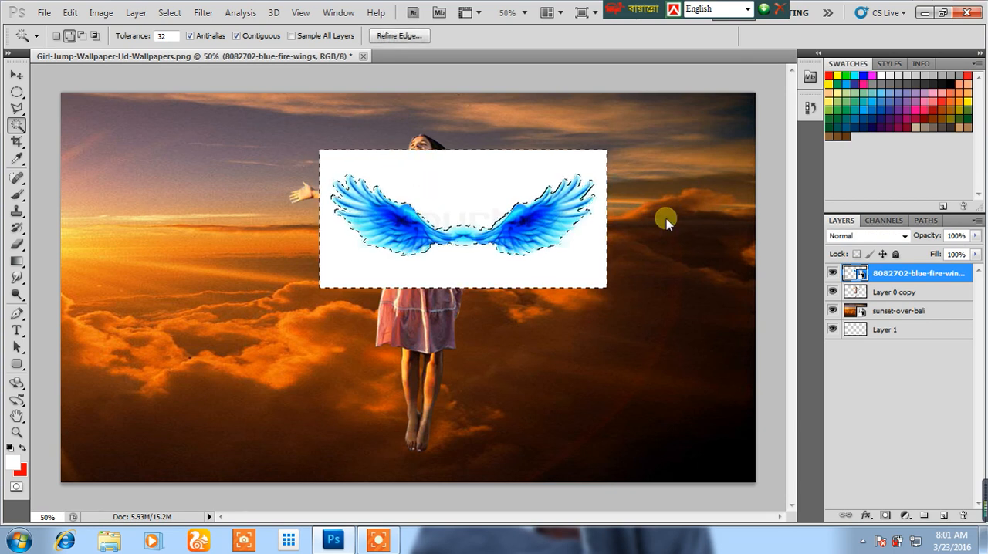
{"action": "right_click", "coordinate": [876, 277]}
{"action": "left_click", "coordinate": [761, 296]}
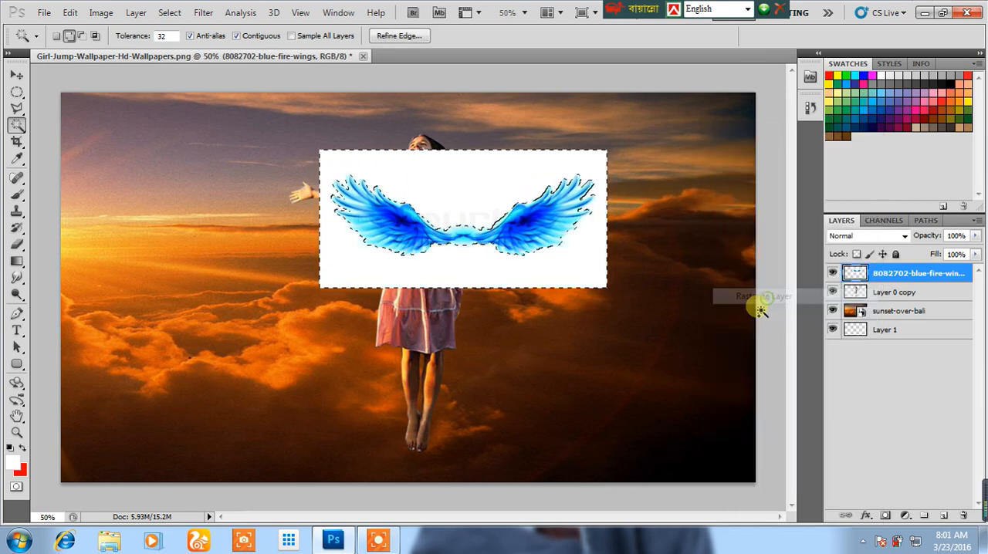
Delete the selected white background around the blue wings and clear the selection.
{"action": "key", "text": "Delete"}
{"action": "key", "text": "ctrl+d"}
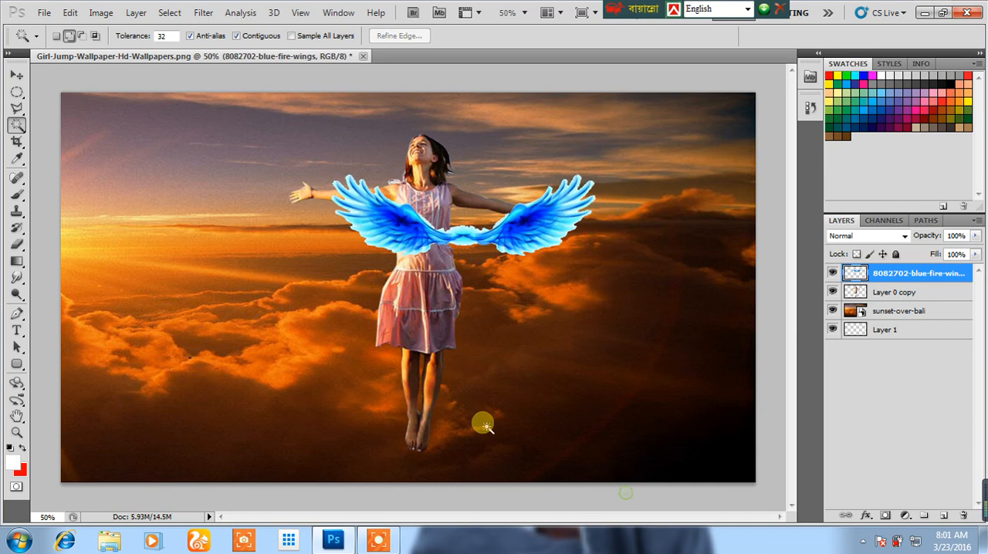
{"action": "left_click", "coordinate": [16, 77]}
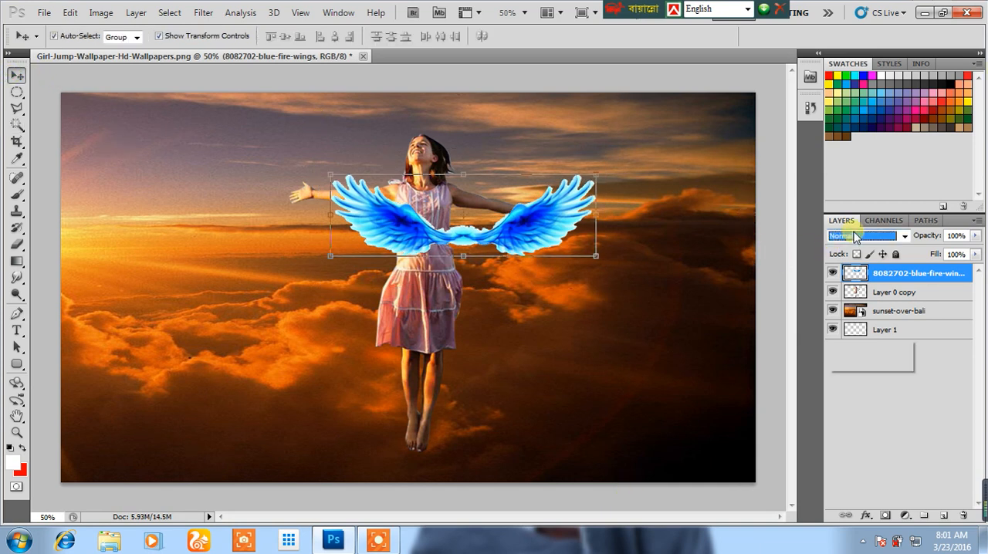
Try the Lighten, Screen, Hard Mix and Darken blend modes on the blue wings layer.
{"action": "left_click", "coordinate": [854, 236]}
{"action": "left_click", "coordinate": [860, 104]}
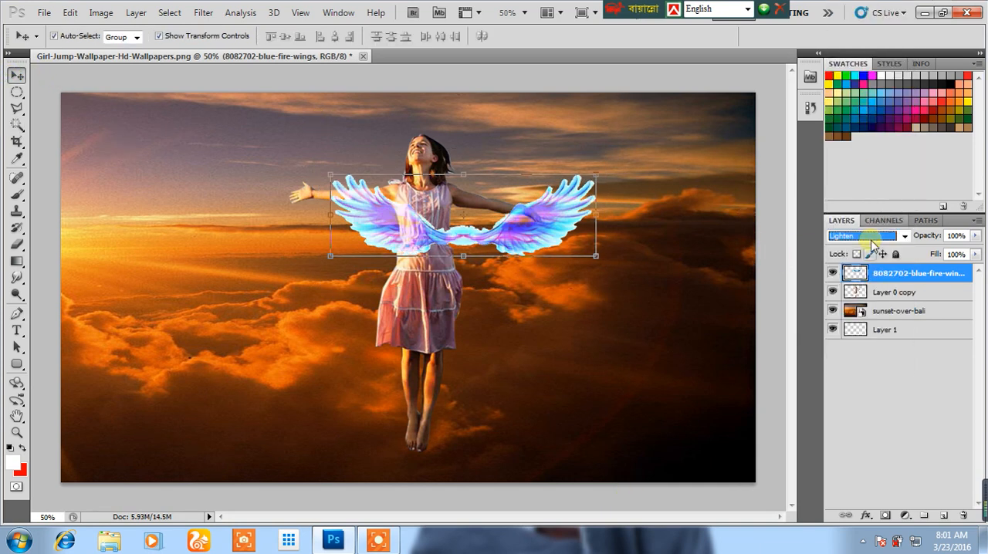
{"action": "left_click", "coordinate": [864, 237]}
{"action": "left_click", "coordinate": [866, 196]}
{"action": "left_click", "coordinate": [865, 236]}
{"action": "left_click", "coordinate": [858, 105]}
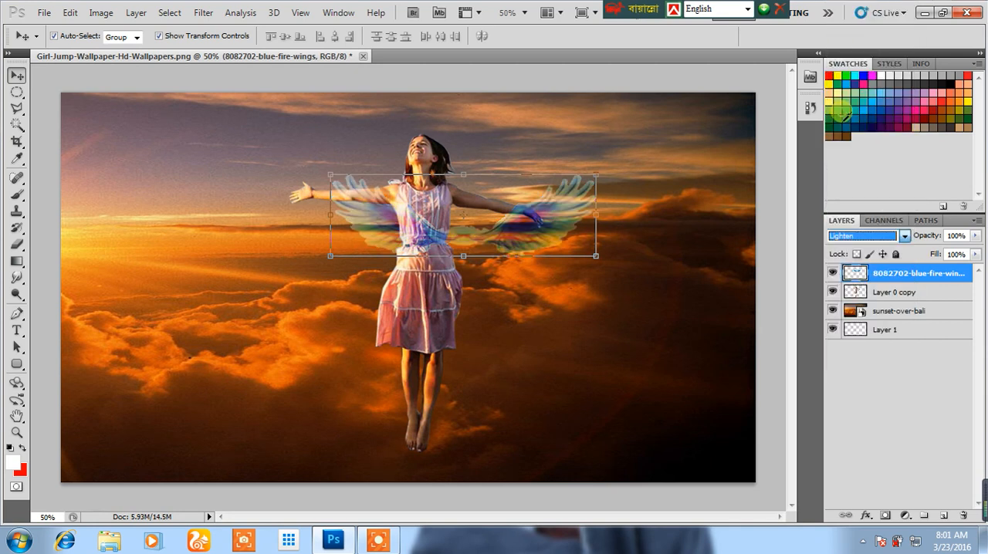
{"action": "left_click", "coordinate": [847, 240]}
{"action": "left_click", "coordinate": [833, 125]}
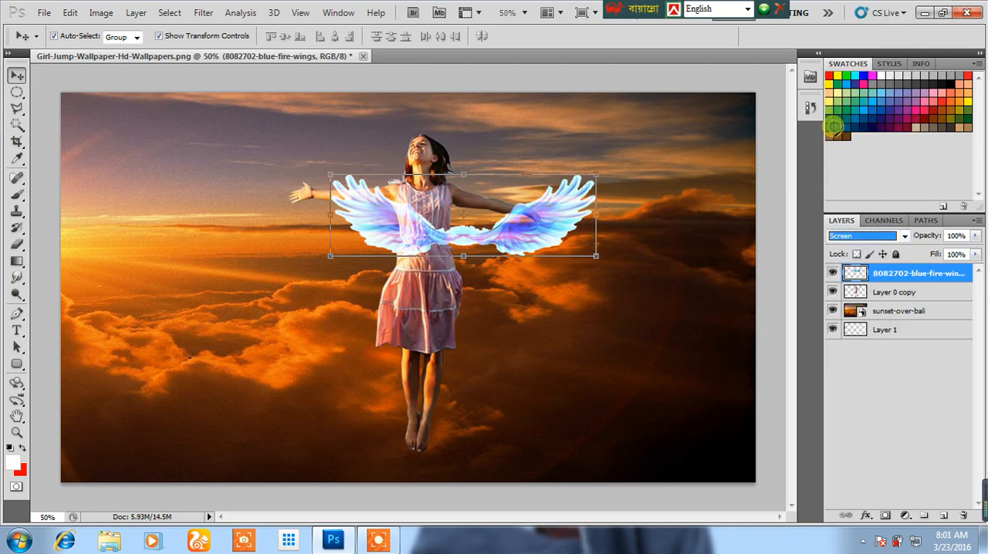
{"action": "left_click", "coordinate": [832, 235]}
{"action": "left_click", "coordinate": [840, 249]}
{"action": "left_click", "coordinate": [845, 236]}
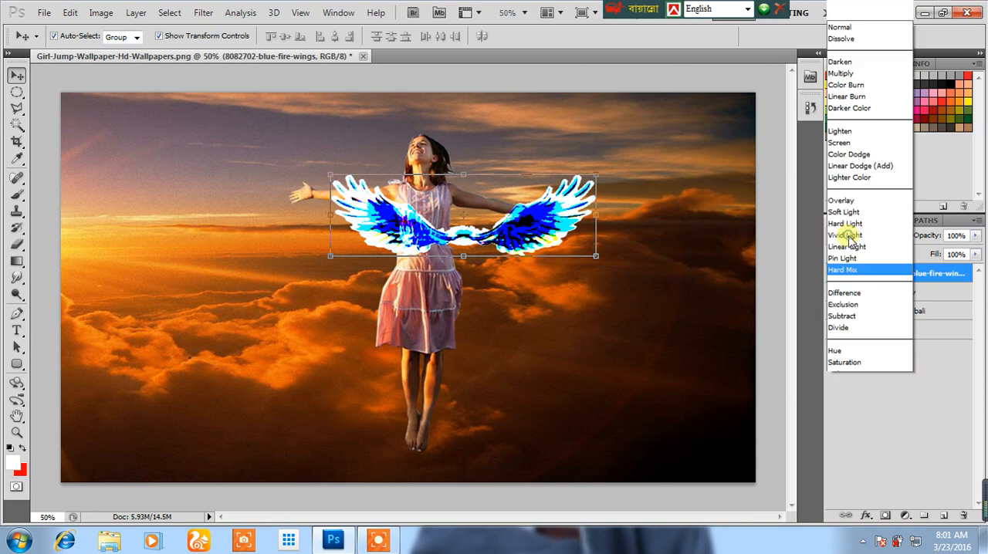
{"action": "left_click", "coordinate": [844, 214]}
{"action": "left_click", "coordinate": [849, 235]}
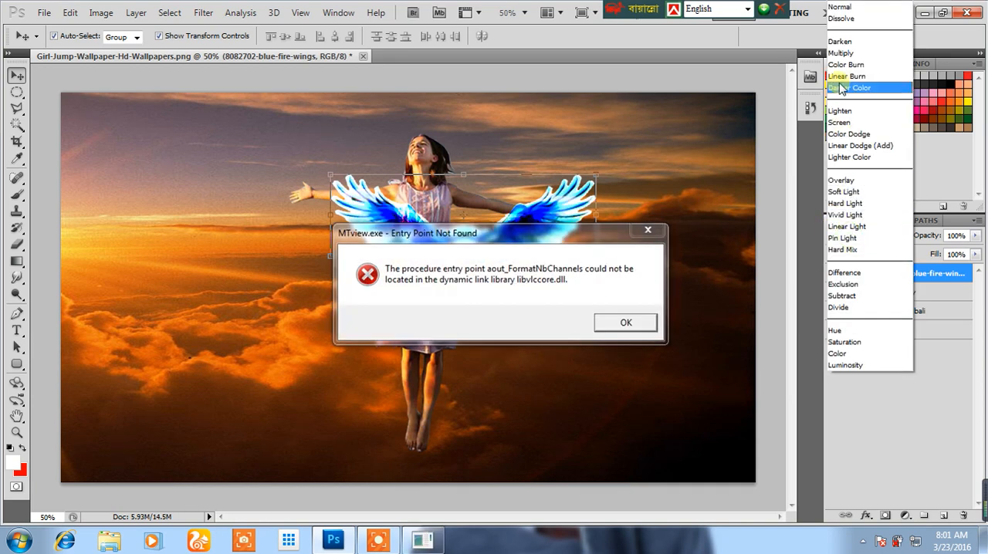
{"action": "left_click", "coordinate": [840, 41]}
Dismiss the MTview.exe error dialog with the help of Windows Task Manager.
{"action": "left_click", "coordinate": [650, 232]}
{"action": "right_click", "coordinate": [510, 541]}
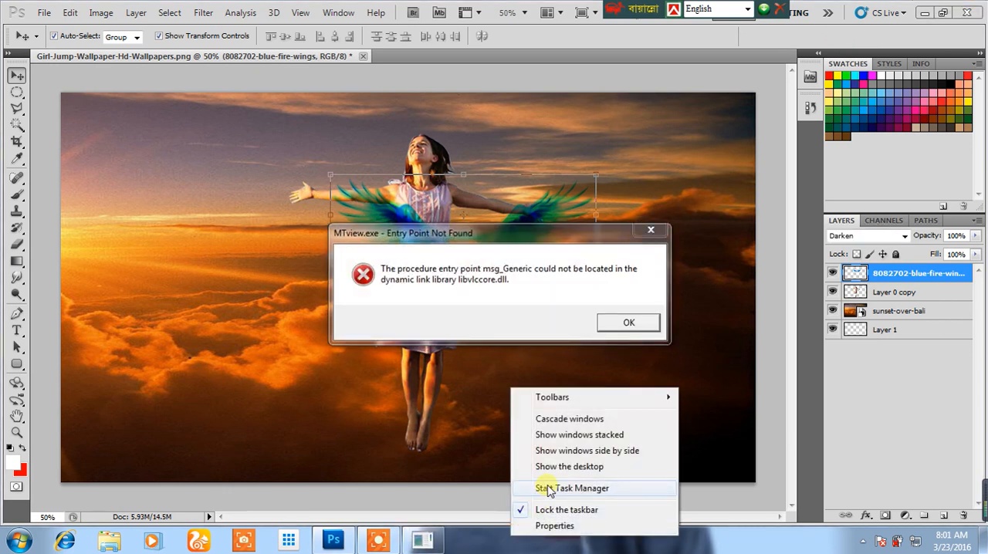
{"action": "left_click", "coordinate": [544, 487]}
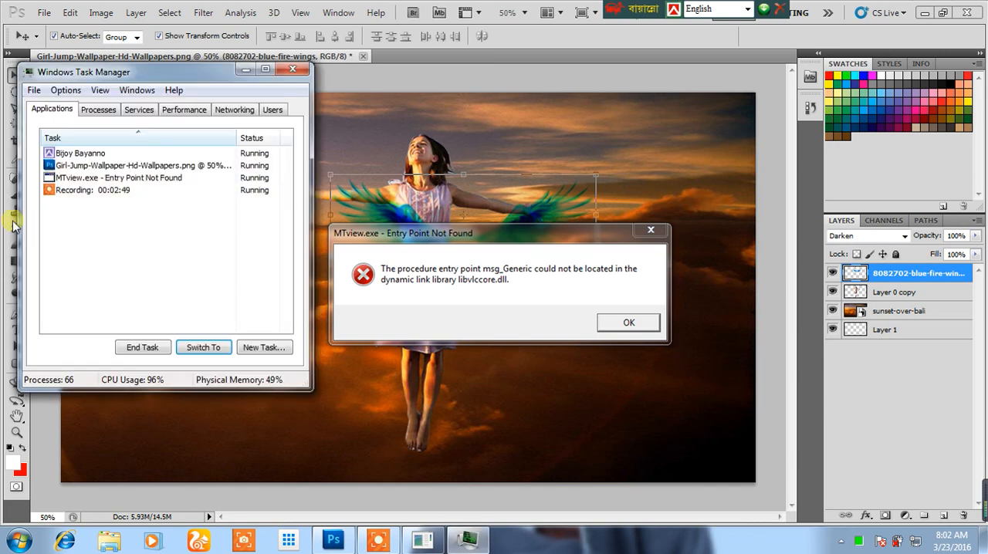
{"action": "right_click", "coordinate": [77, 178]}
{"action": "left_click", "coordinate": [116, 225]}
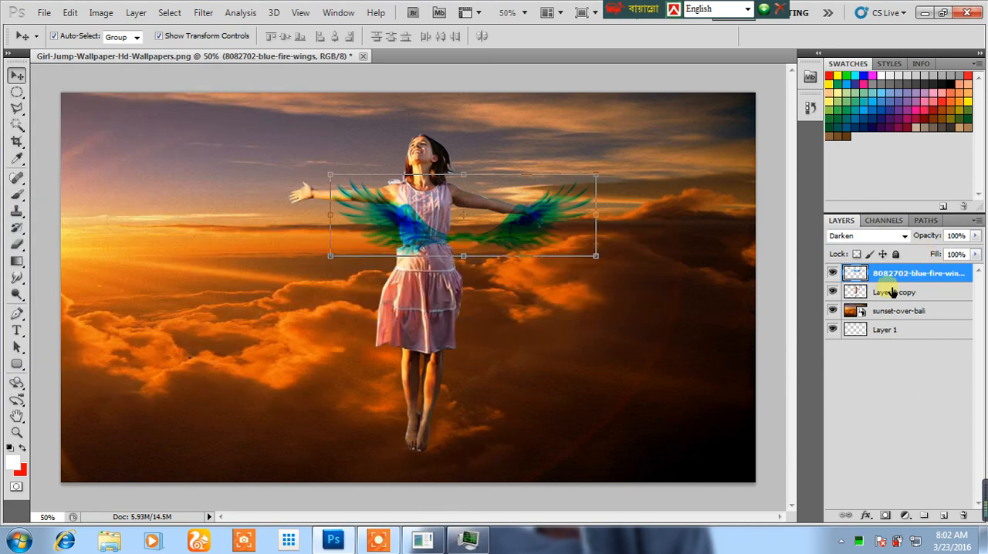
Delete the blue wings layer, then switch to the desktop and close Task Manager.
{"action": "key", "text": "Delete"}
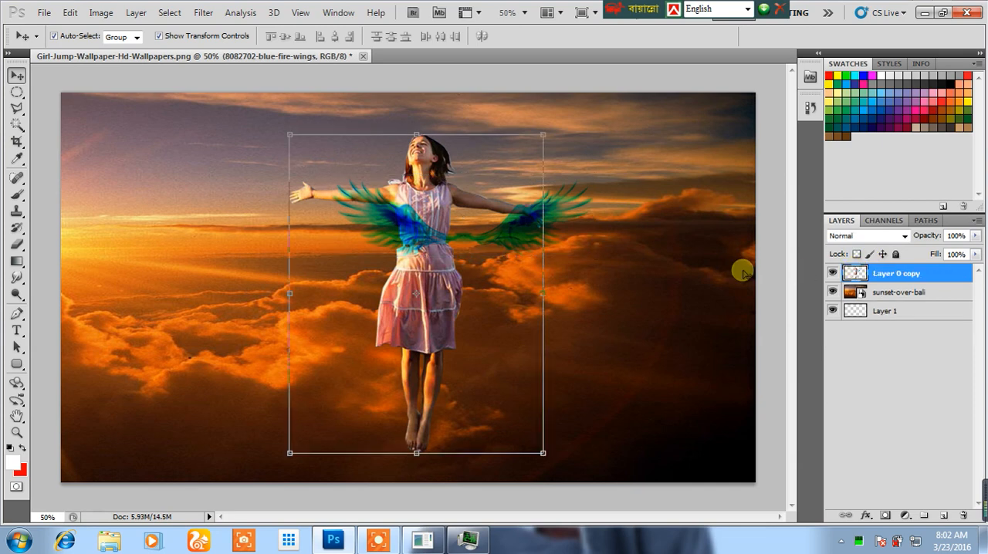
{"action": "left_click", "coordinate": [924, 14]}
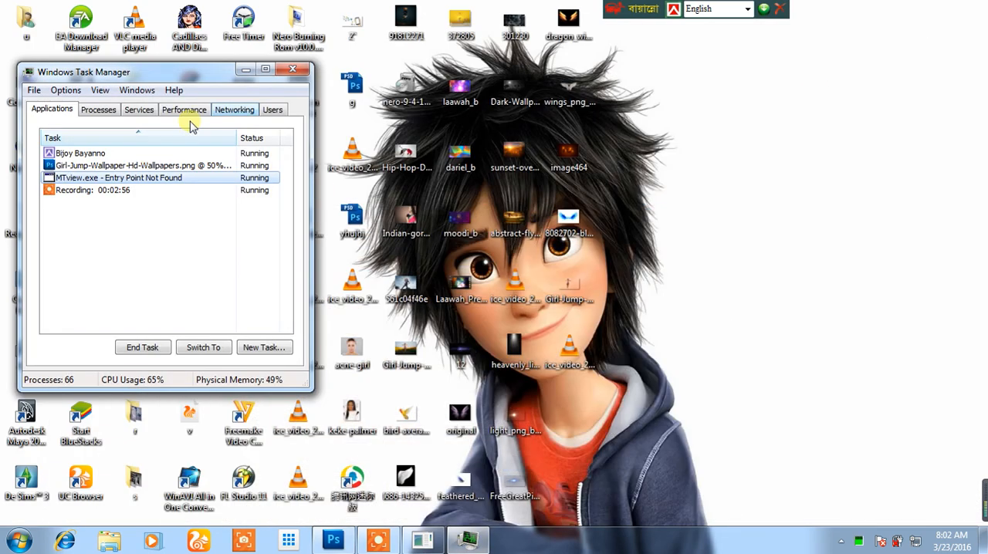
{"action": "left_click", "coordinate": [293, 69]}
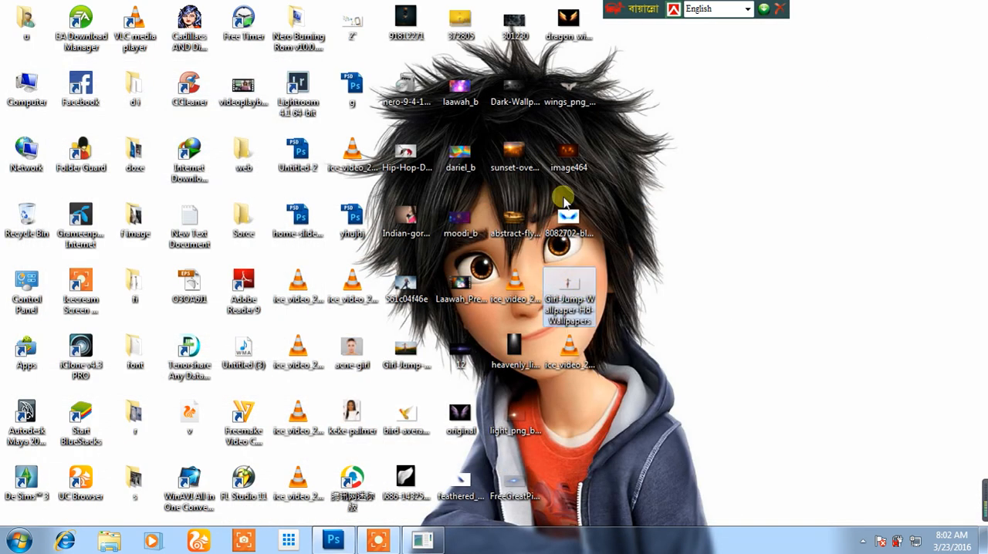
Place the wings_png_by_minhhna-d71dc5n image from the desktop in the Photoshop document and order its layer below the girl's layer.
{"action": "left_click", "coordinate": [568, 91]}
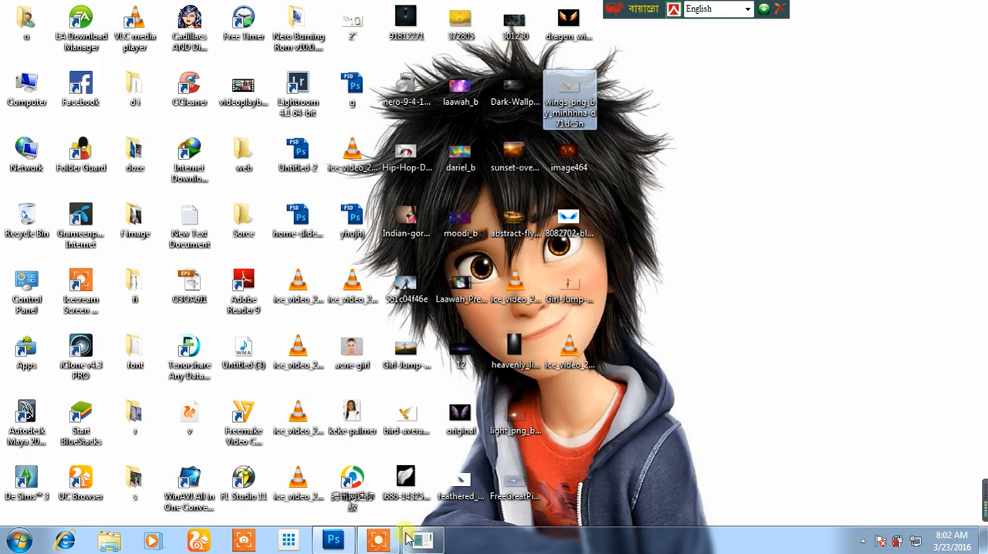
{"action": "left_click", "coordinate": [333, 541]}
{"action": "left_click_drag", "start_coordinate": [384, 262], "coordinate": [378, 260]}
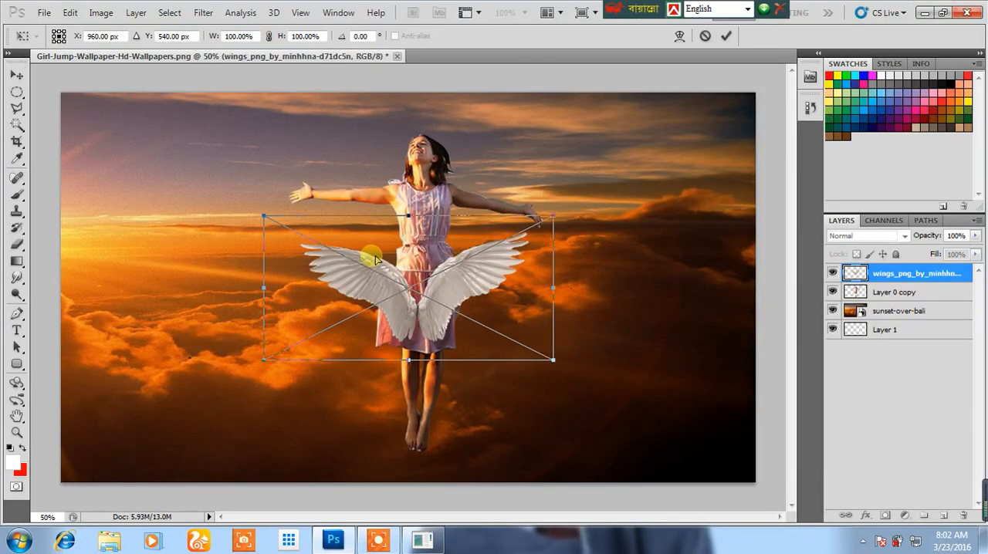
{"action": "key", "text": "Return"}
{"action": "left_click_drag", "start_coordinate": [886, 277], "coordinate": [889, 299]}
Move the white wings up behind the girl and enlarge them to about 122% width and 137% height.
{"action": "left_click_drag", "start_coordinate": [457, 267], "coordinate": [549, 219]}
{"action": "left_click_drag", "start_coordinate": [568, 287], "coordinate": [626, 336]}
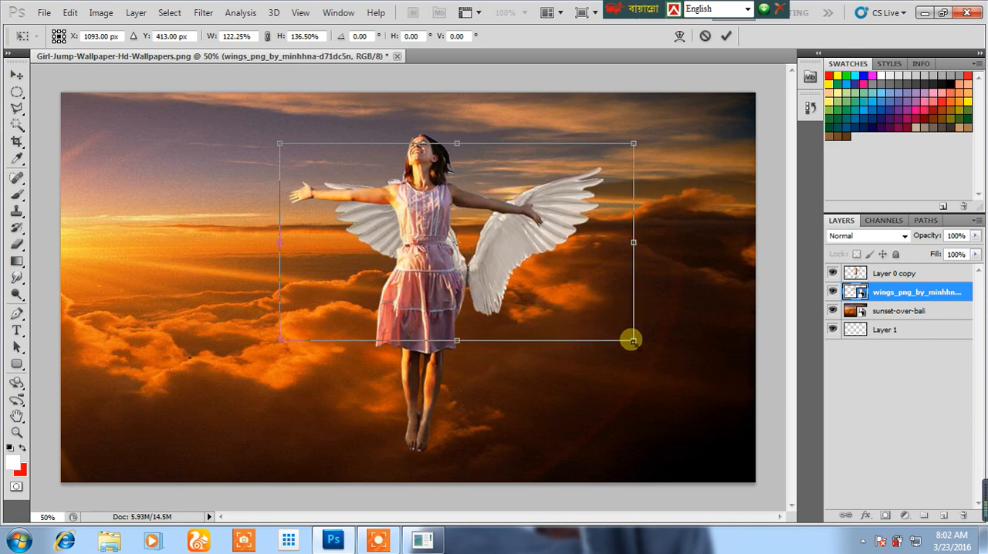
{"action": "key", "text": "Return"}
Scale the girl down to about four fifths of her size and apply the transform.
{"action": "left_click", "coordinate": [412, 324]}
{"action": "left_click_drag", "start_coordinate": [543, 453], "coordinate": [490, 392]}
{"action": "key", "text": "Return"}
Position the white wings centrally behind the girl's back and lower the girl slightly.
{"action": "left_click", "coordinate": [505, 502]}
{"action": "left_click_drag", "start_coordinate": [489, 252], "coordinate": [423, 202]}
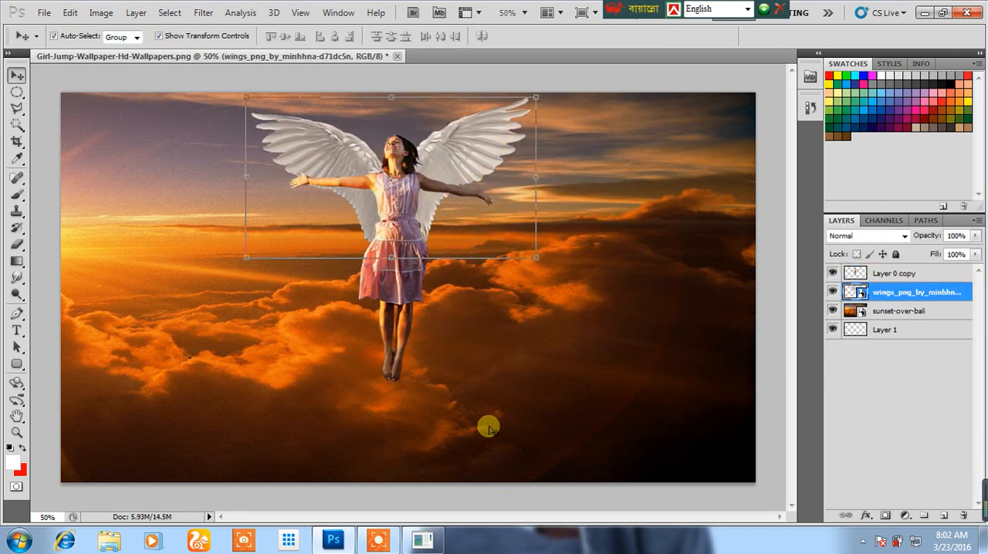
{"action": "left_click", "coordinate": [490, 495]}
{"action": "left_click", "coordinate": [402, 263]}
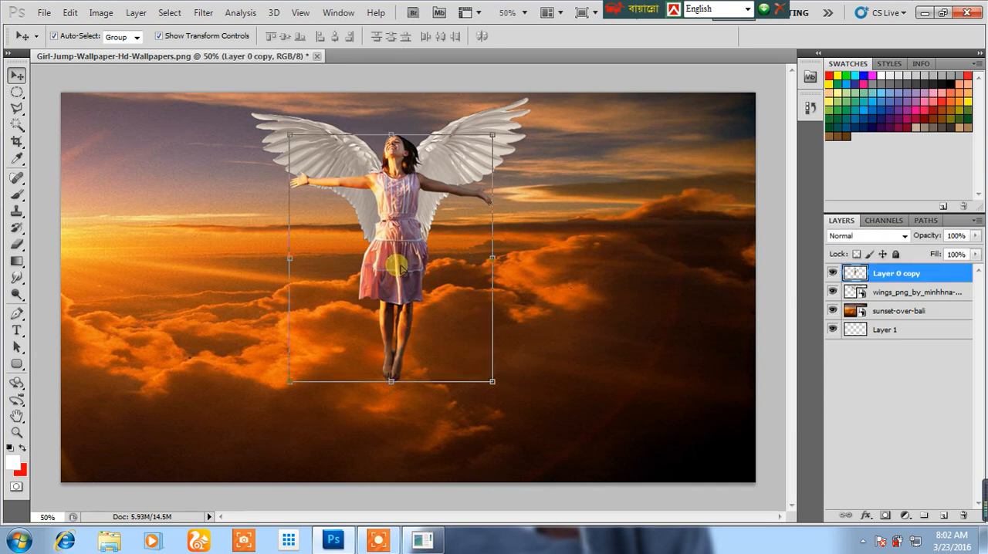
{"action": "left_click", "coordinate": [474, 498]}
Nudge the white wings slightly downward to line up with the girl's shoulders, and deselect the layer.
{"action": "left_click", "coordinate": [462, 148]}
{"action": "key", "text": "Down"}
{"action": "key", "text": "Down"}
{"action": "key", "text": "Down"}
{"action": "key", "text": "Down"}
{"action": "key", "text": "Down"}
{"action": "key", "text": "Down"}
{"action": "key", "text": "Down"}
{"action": "key", "text": "Down"}
{"action": "key", "text": "Down"}
{"action": "key", "text": "Down"}
{"action": "key", "text": "Down"}
{"action": "key", "text": "Down"}
{"action": "key", "text": "Down"}
{"action": "key", "text": "Down"}
{"action": "key", "text": "Down"}
{"action": "key", "text": "Down"}
{"action": "key", "text": "Down"}
{"action": "key", "text": "Down"}
{"action": "key", "text": "Down"}
{"action": "key", "text": "Down"}
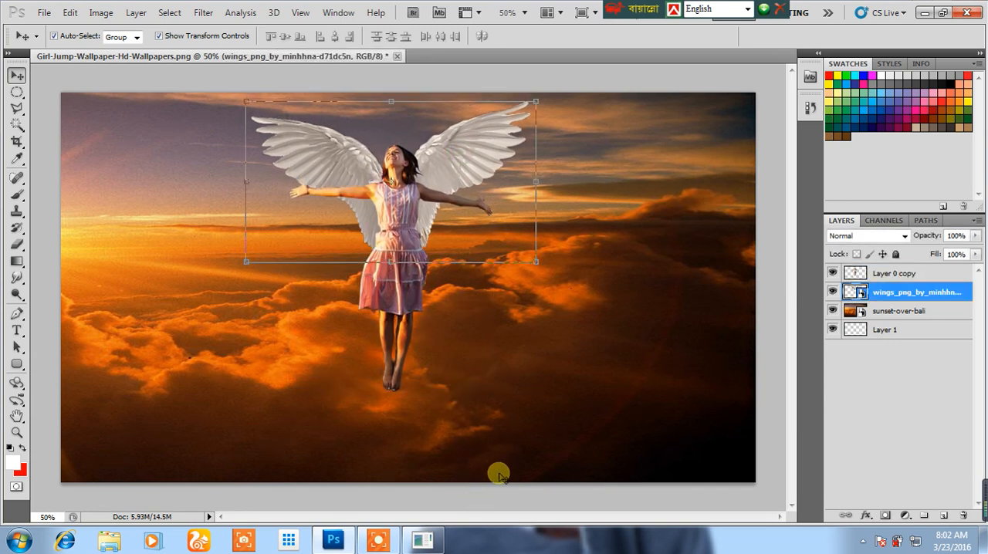
{"action": "left_click", "coordinate": [503, 495]}
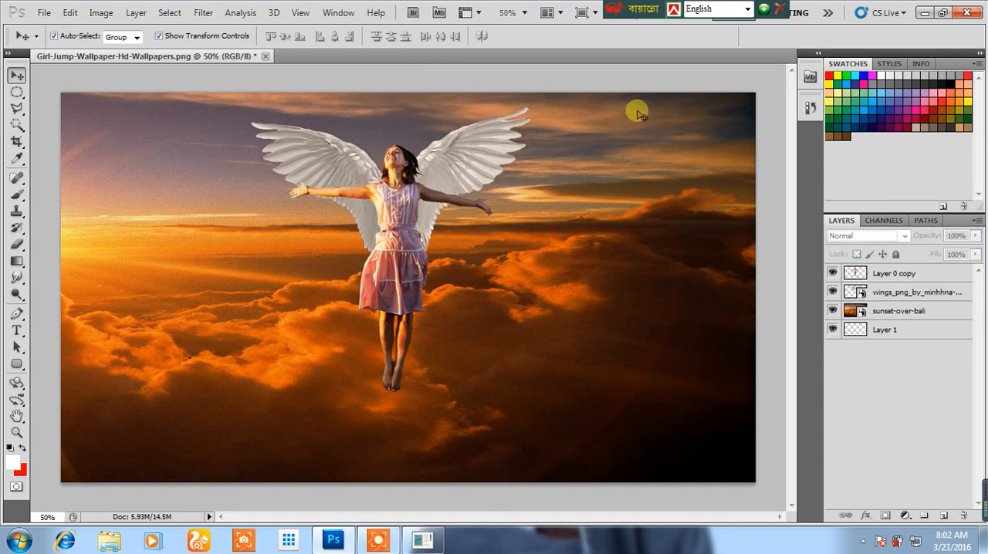
{"action": "left_click", "coordinate": [527, 155]}
{"action": "left_click", "coordinate": [563, 496]}
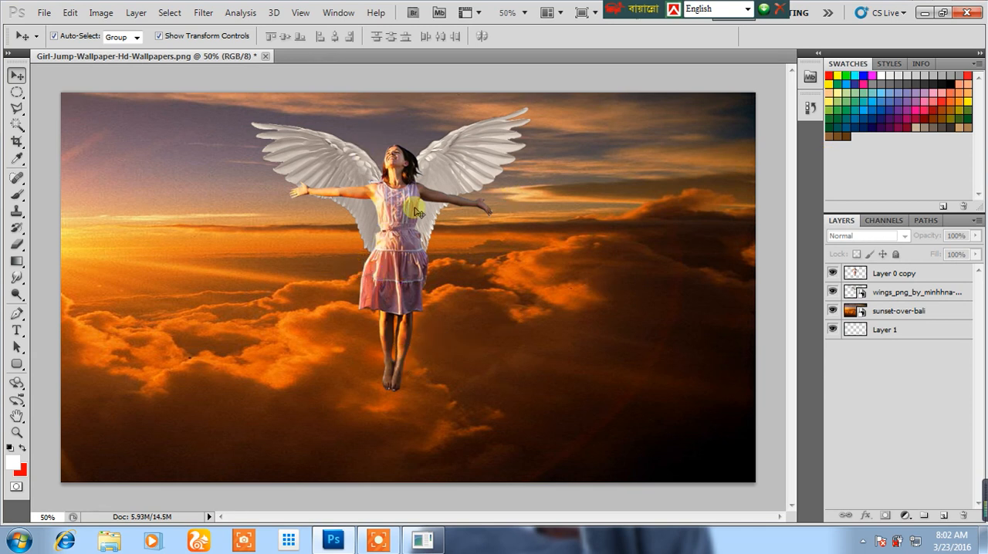
Add a new empty layer directly above the sunset-over-bali layer.
{"action": "left_click", "coordinate": [506, 342]}
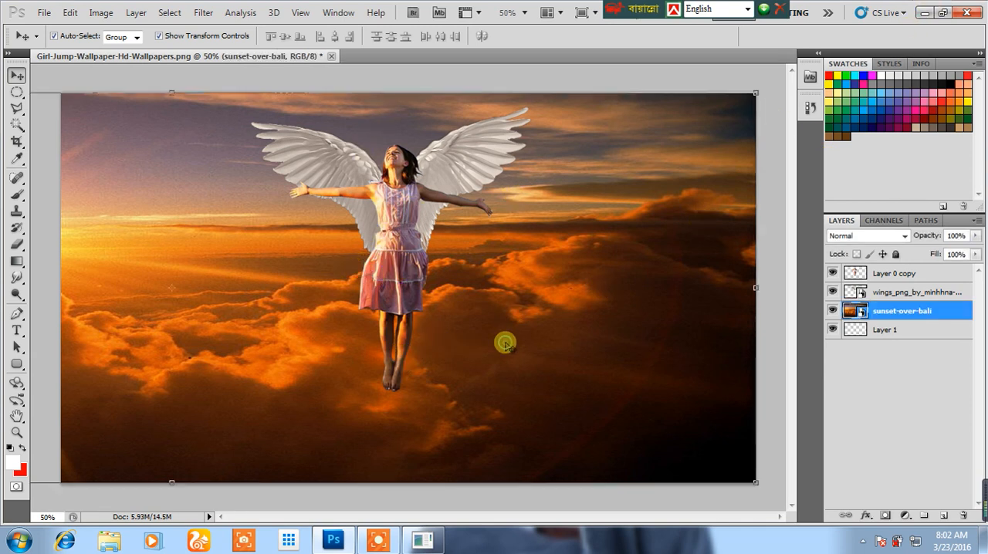
{"action": "left_click", "coordinate": [575, 503]}
{"action": "left_click", "coordinate": [894, 311]}
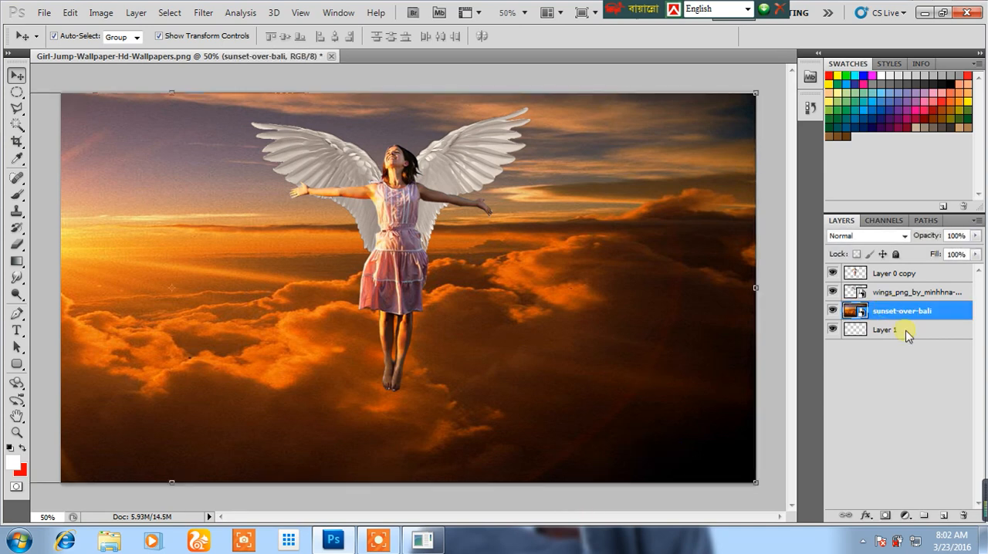
{"action": "left_click", "coordinate": [946, 516]}
Preview the light_png_by_samasmsma-d7arwjs image from the desktop and place it in the Photoshop document above the sunset layer.
{"action": "left_click", "coordinate": [924, 13]}
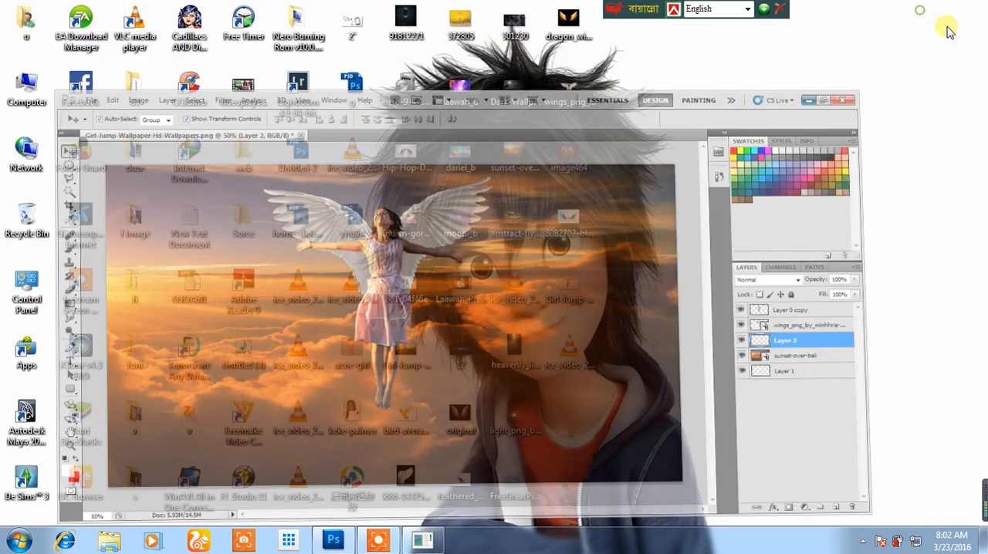
{"action": "double_click", "coordinate": [529, 423]}
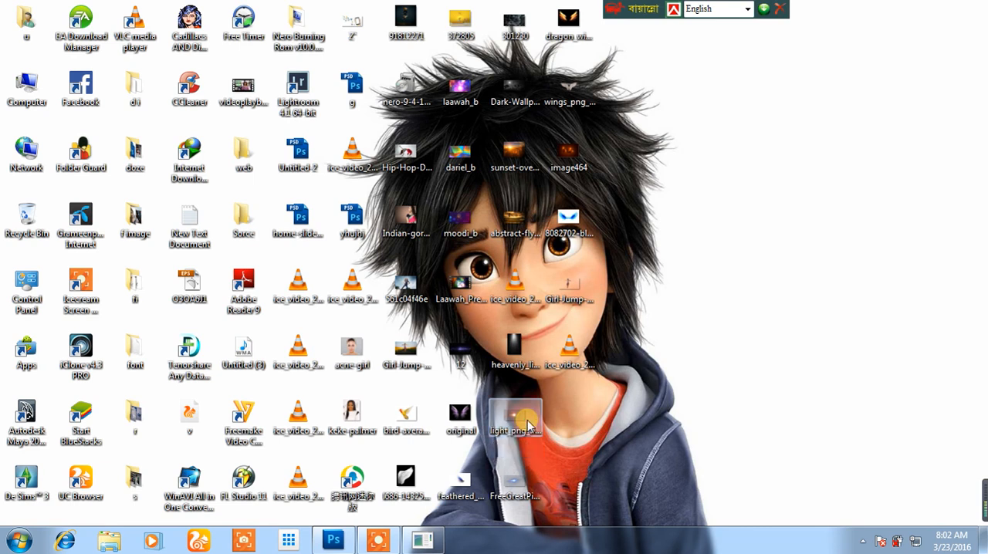
{"action": "scroll", "coordinate": [527, 405], "scroll_direction": "up", "scroll_amount": 1}
{"action": "scroll", "coordinate": [524, 392], "scroll_direction": "down", "scroll_amount": 1}
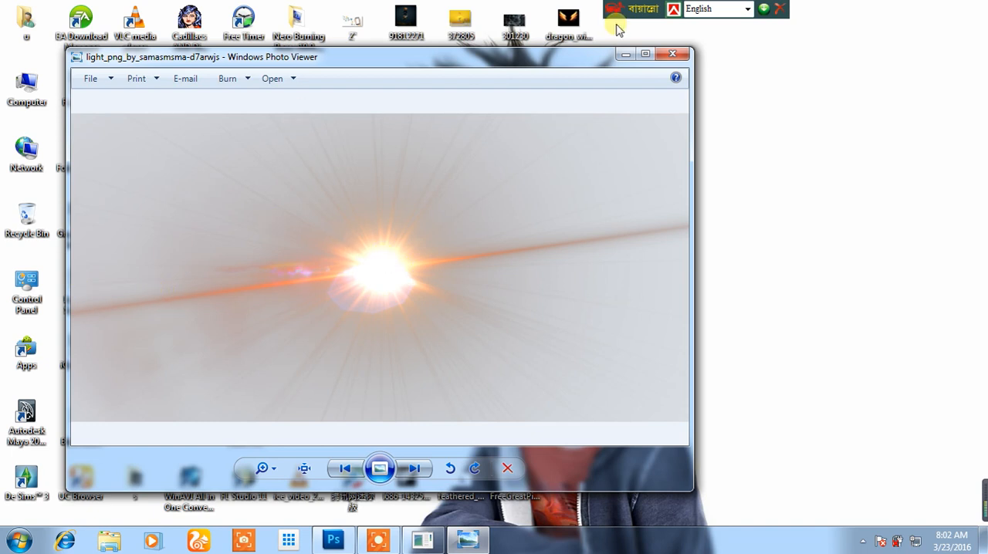
{"action": "left_click", "coordinate": [671, 54]}
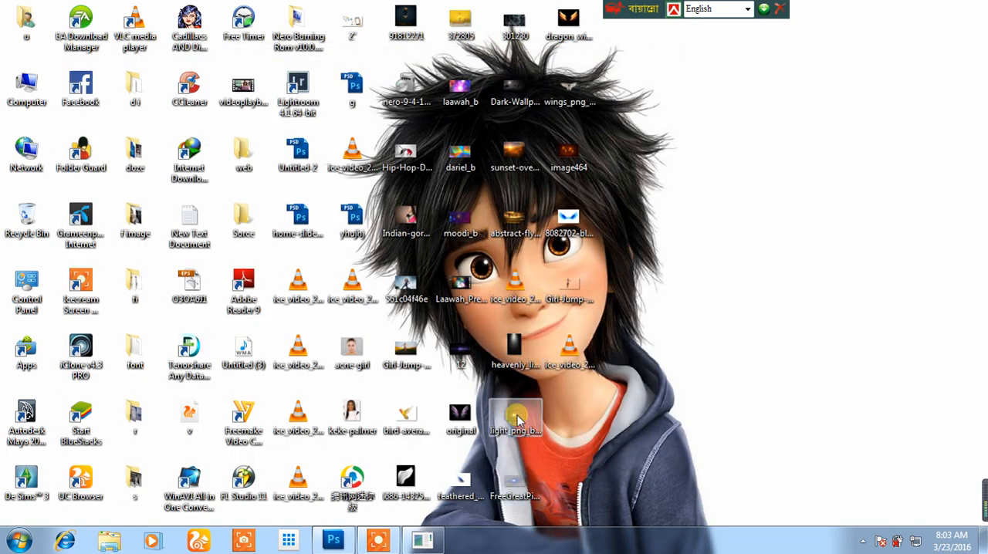
{"action": "left_click", "coordinate": [334, 539]}
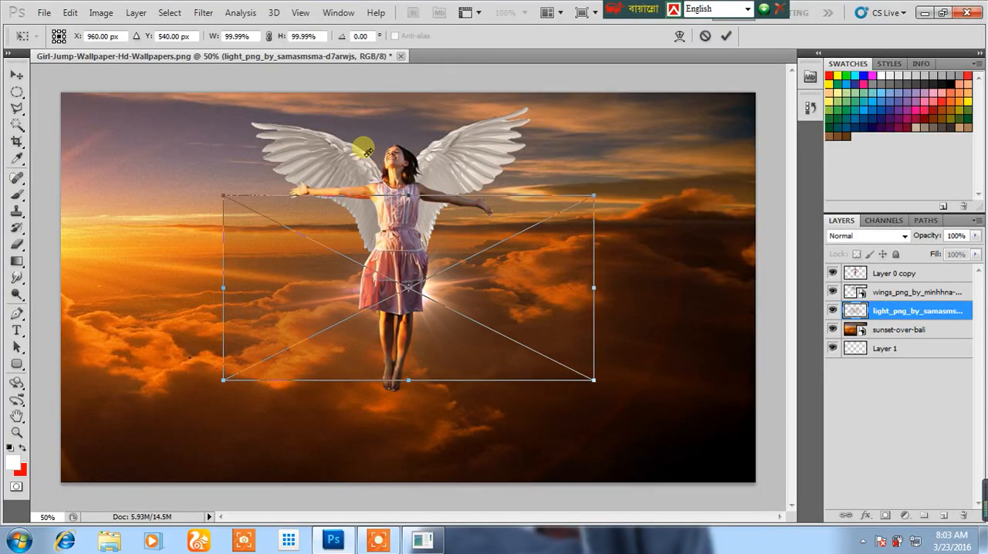
{"action": "key", "text": "Return"}
Enlarge the light flare to about 216% width so it spans the canvas, centre its glow behind the girl's waist, and apply the transform.
{"action": "left_click_drag", "start_coordinate": [593, 195], "coordinate": [753, 84]}
{"action": "left_click_drag", "start_coordinate": [223, 380], "coordinate": [23, 500]}
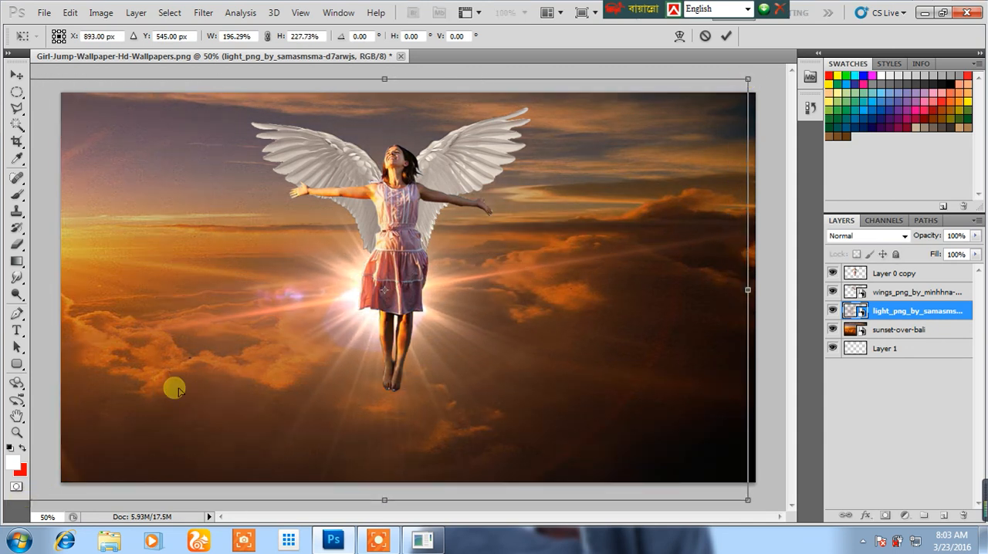
{"action": "left_click_drag", "start_coordinate": [356, 315], "coordinate": [357, 269]}
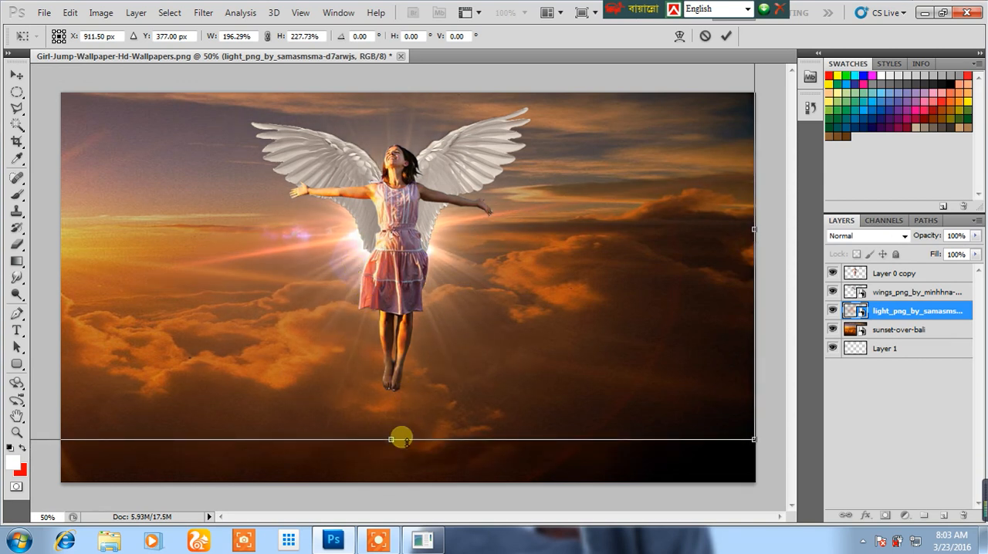
{"action": "left_click_drag", "start_coordinate": [393, 441], "coordinate": [391, 471]}
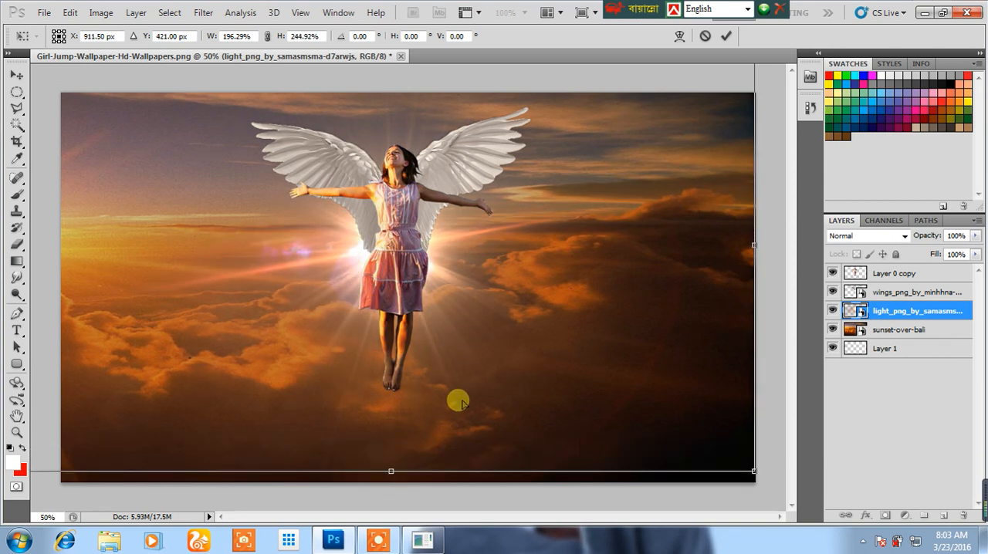
{"action": "left_click_drag", "start_coordinate": [760, 255], "coordinate": [779, 256]}
{"action": "left_click_drag", "start_coordinate": [483, 272], "coordinate": [469, 261]}
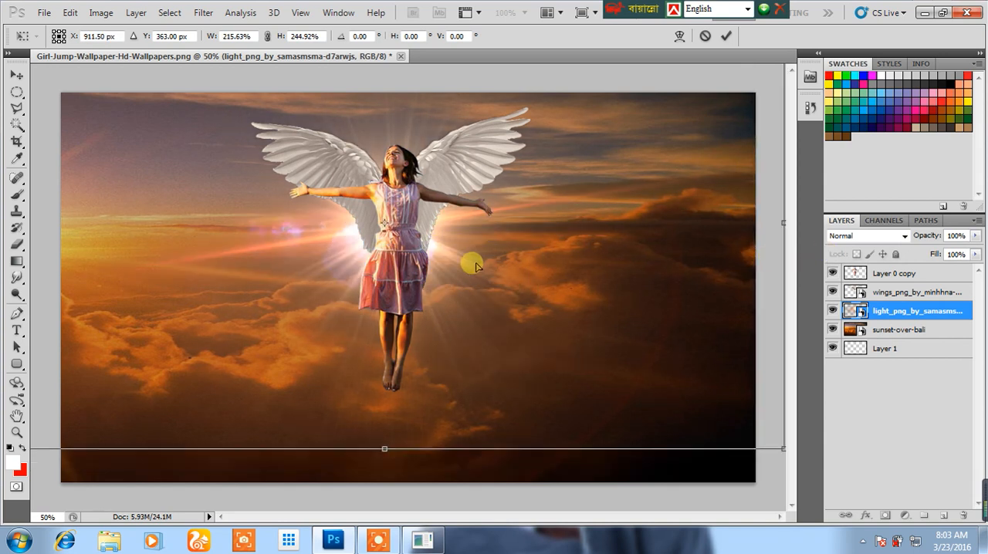
{"action": "left_click_drag", "start_coordinate": [391, 448], "coordinate": [389, 487]}
{"action": "key", "text": "Return"}
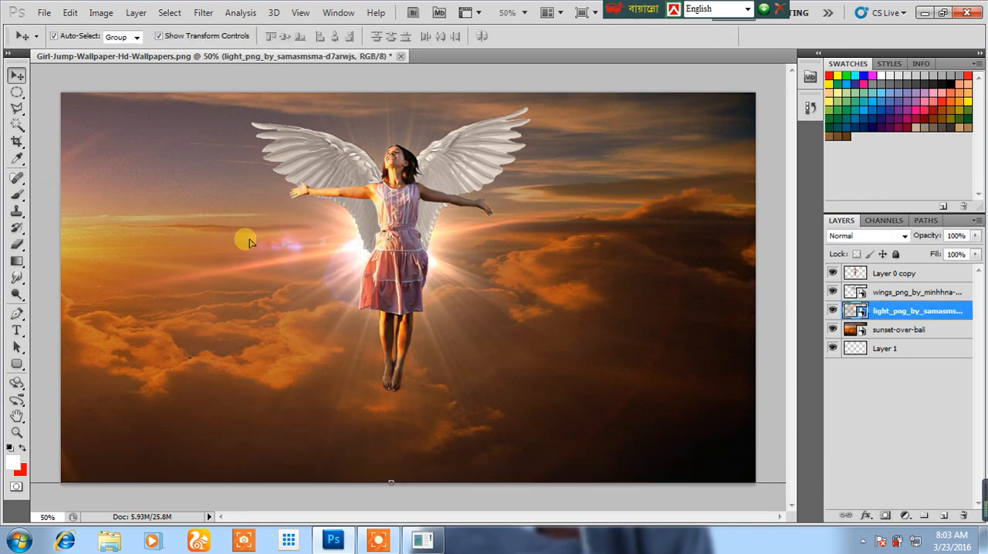
Set the light flare layer's blend mode to Screen.
{"action": "left_click", "coordinate": [857, 235]}
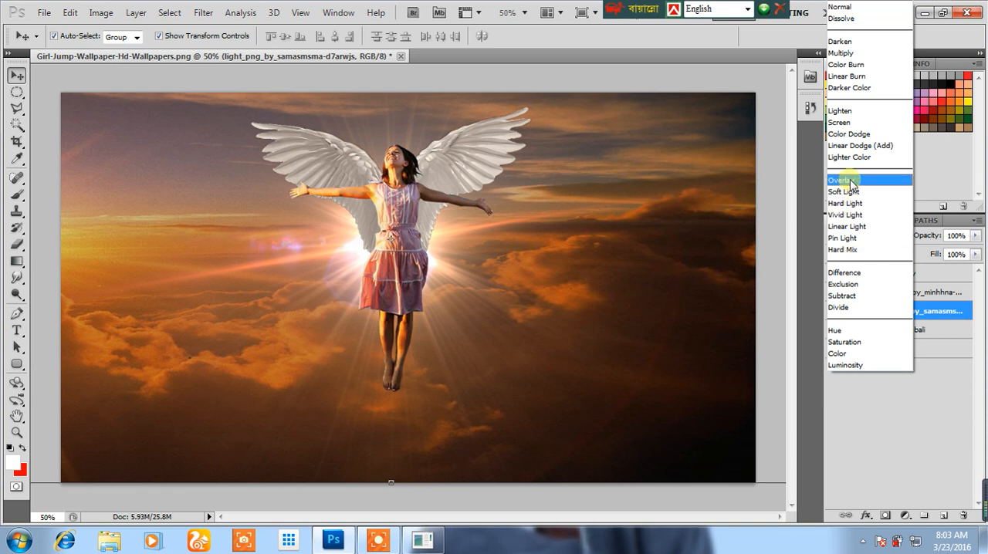
{"action": "left_click", "coordinate": [852, 122]}
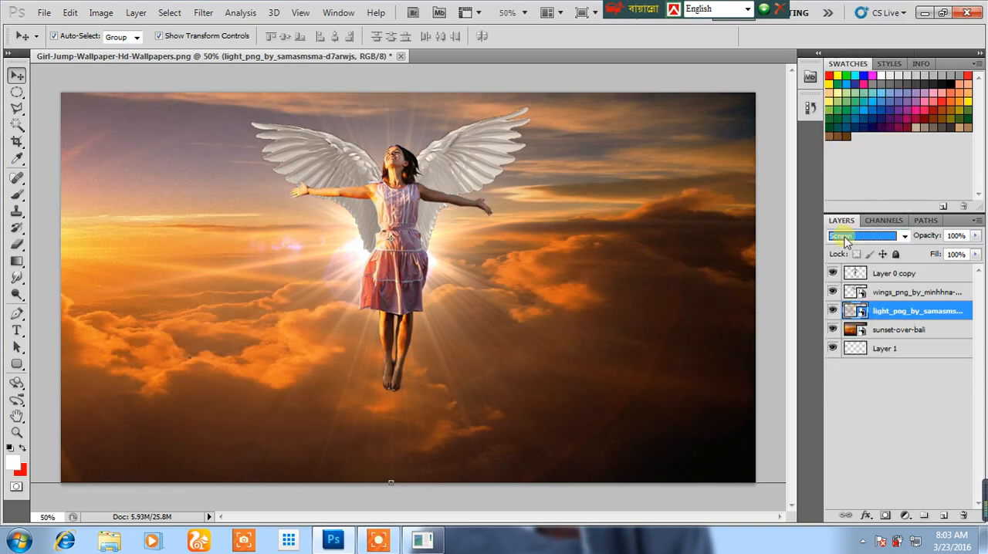
Add a new layer above the girl's layer and fill it with a downward orange-to-black linear gradient.
{"action": "left_click", "coordinate": [46, 217]}
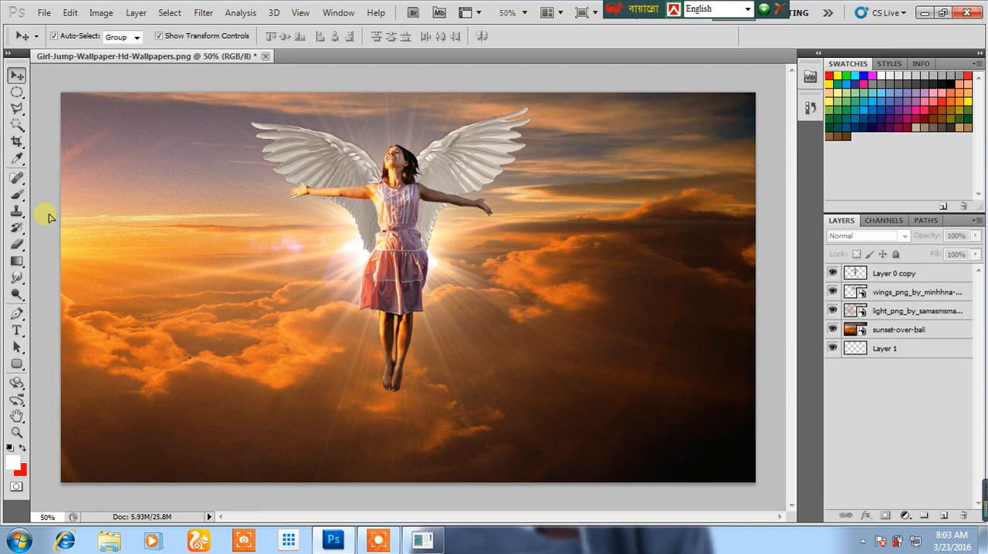
{"action": "left_click", "coordinate": [897, 273]}
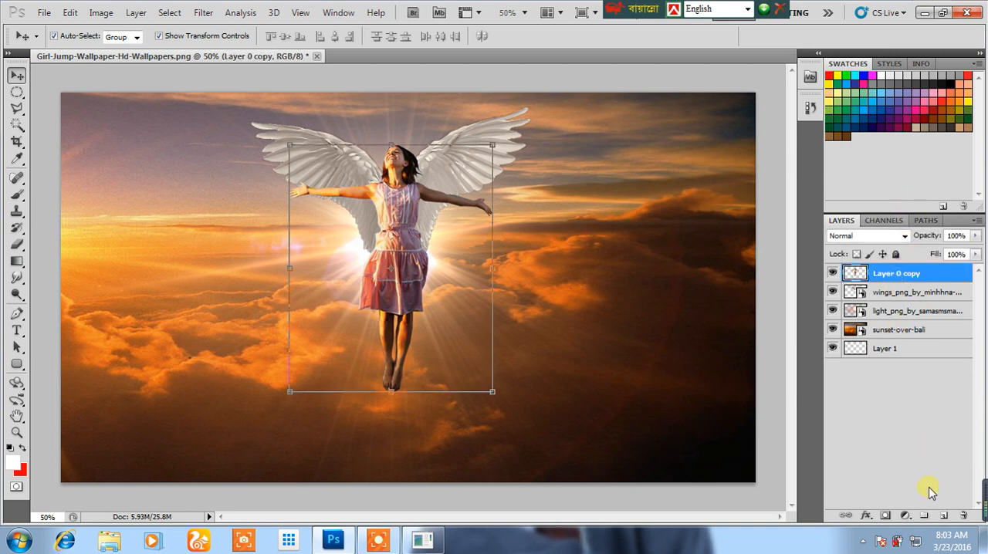
{"action": "left_click", "coordinate": [943, 516]}
{"action": "left_click_drag", "start_coordinate": [13, 254], "coordinate": [69, 261]}
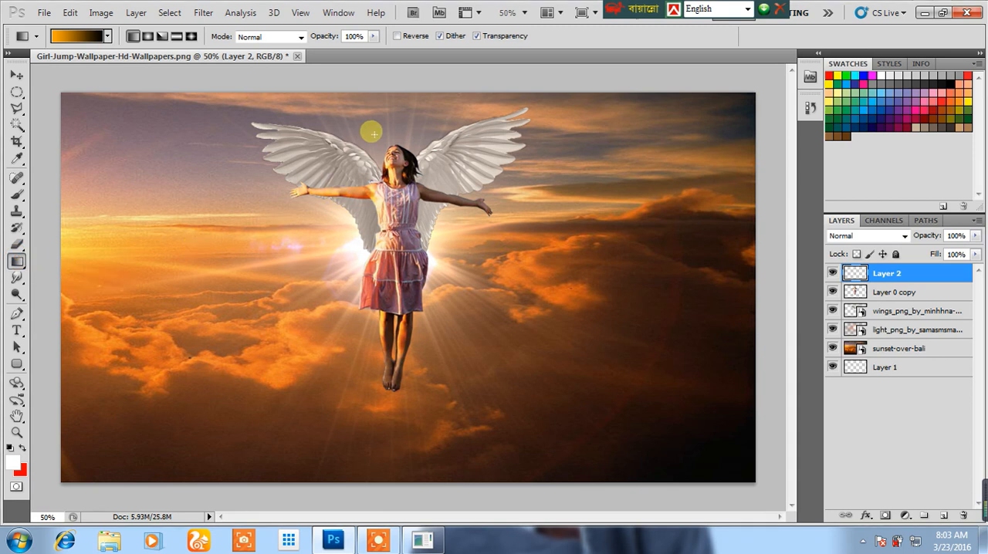
{"action": "left_click_drag", "start_coordinate": [399, 125], "coordinate": [414, 320]}
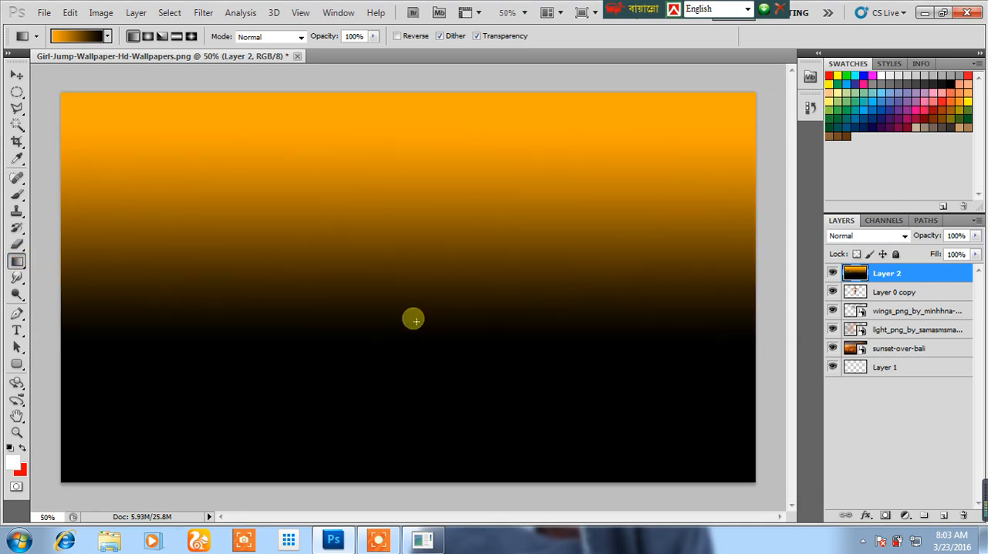
Set the gradient layer to 41% opacity, try the Screen blend mode, settle on Soft Light, and compare the image with the layer hidden and shown.
{"action": "left_click", "coordinate": [976, 236]}
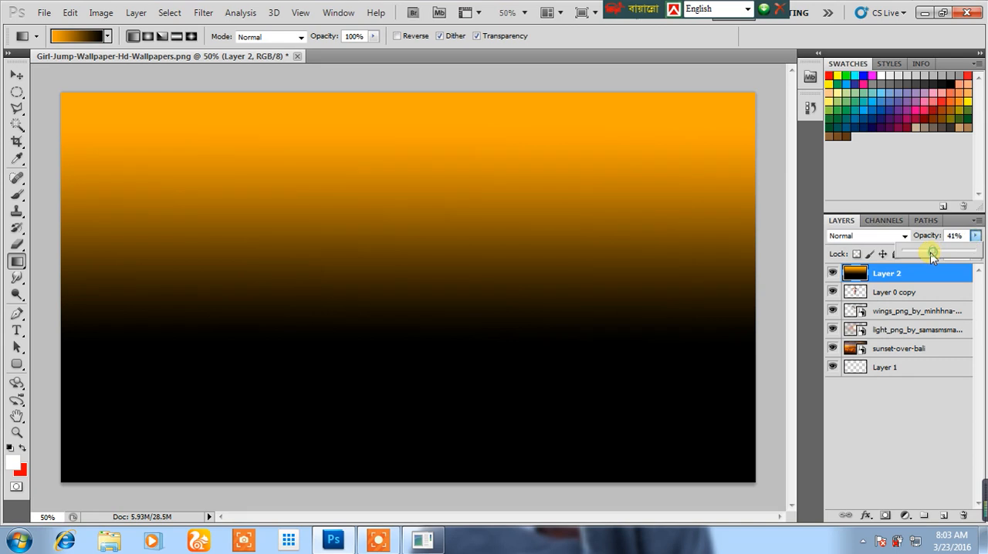
{"action": "left_click", "coordinate": [888, 237]}
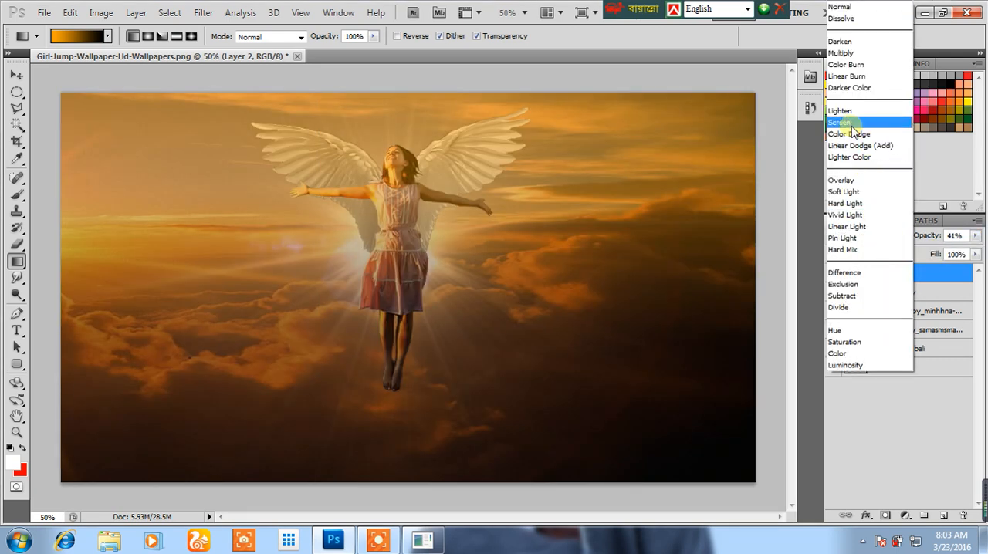
{"action": "left_click", "coordinate": [849, 124]}
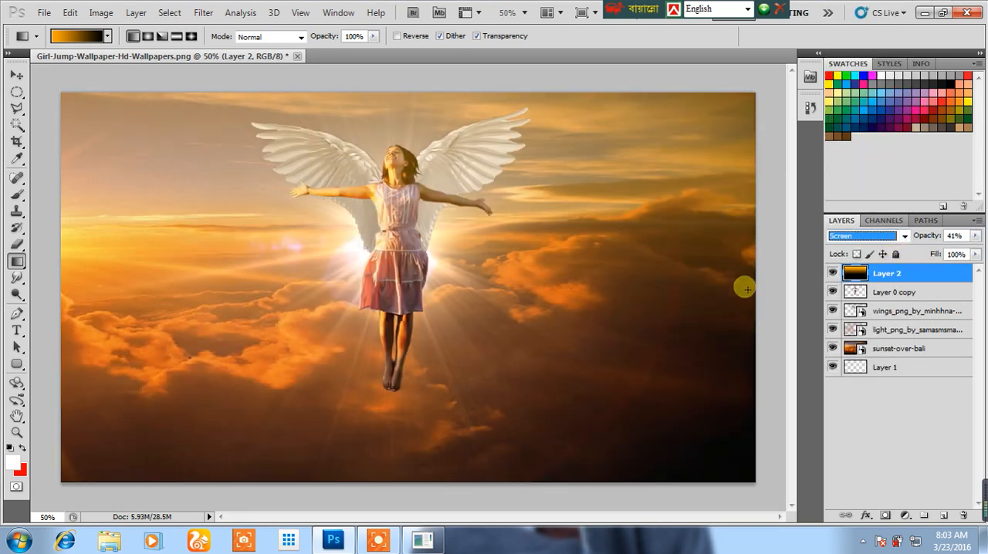
{"action": "left_click", "coordinate": [865, 235]}
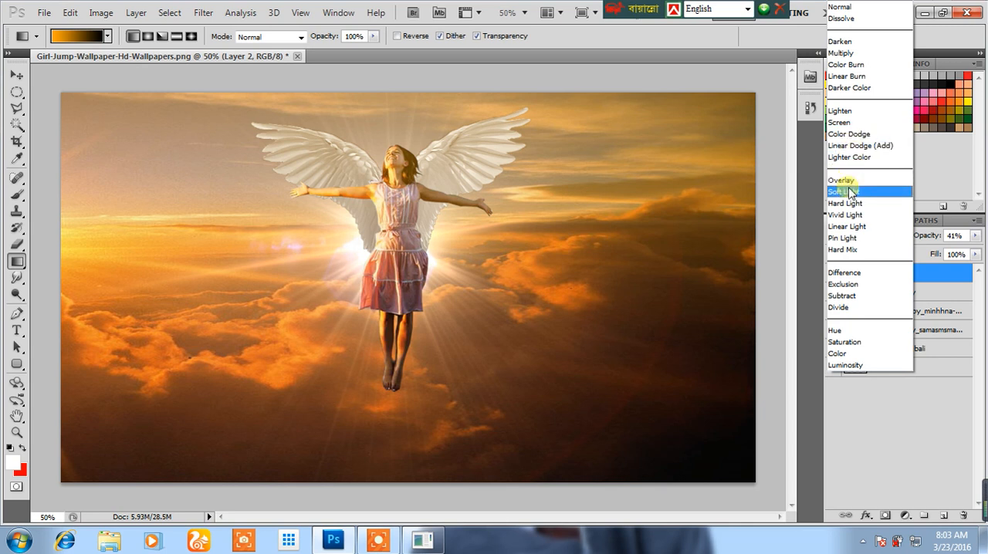
{"action": "left_click", "coordinate": [847, 191]}
{"action": "left_click", "coordinate": [833, 274]}
{"action": "left_click", "coordinate": [833, 274]}
{"action": "left_click", "coordinate": [833, 275]}
{"action": "left_click", "coordinate": [834, 275]}
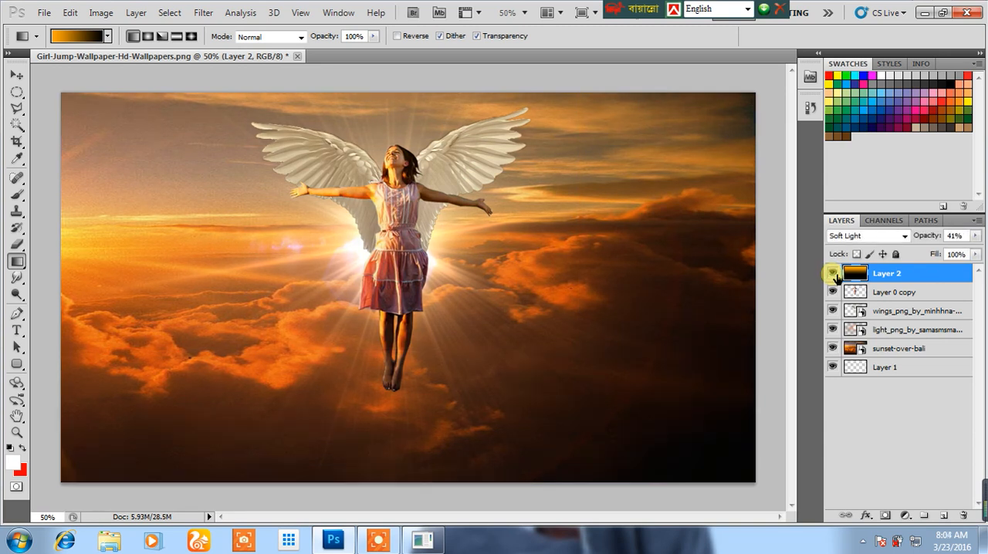
{"action": "left_click", "coordinate": [833, 275]}
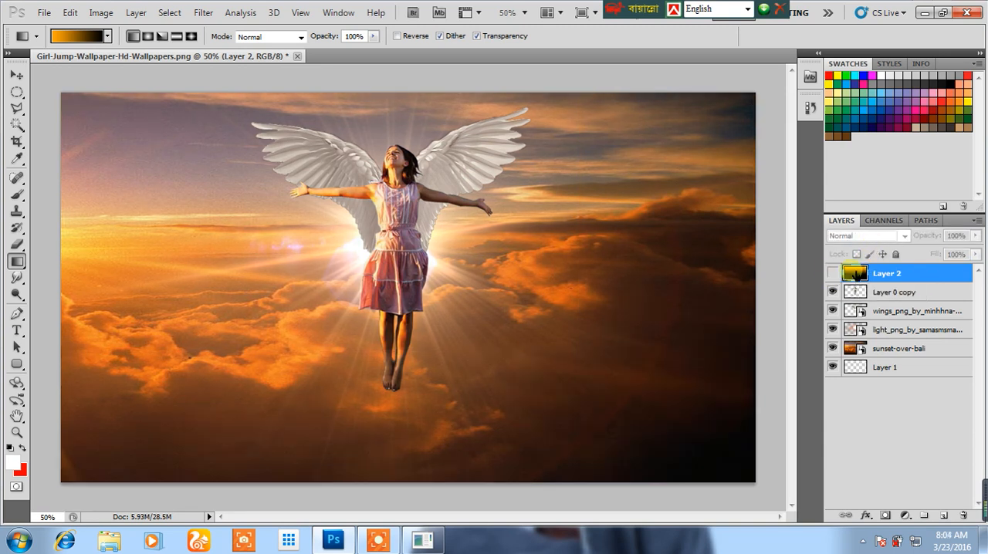
{"action": "left_click", "coordinate": [833, 275]}
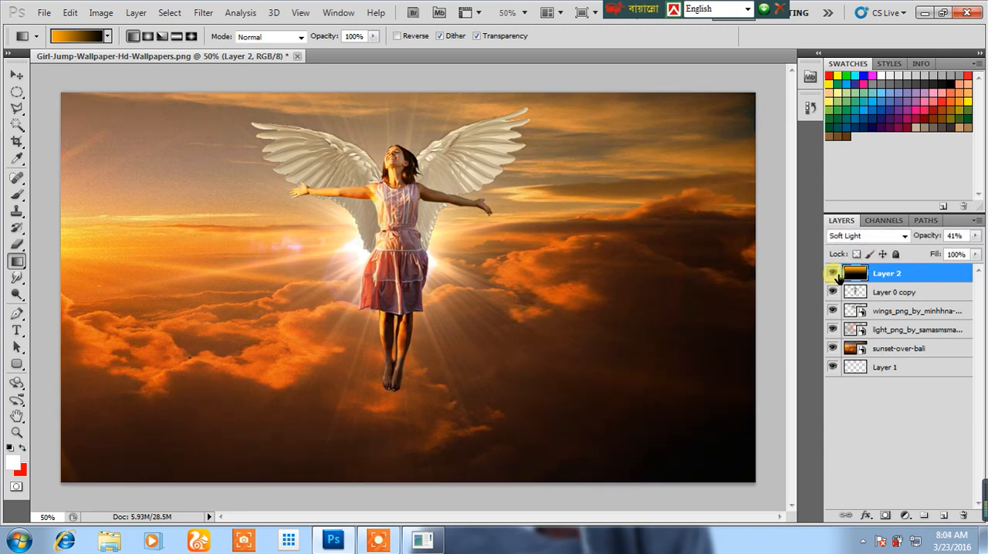
Change the gradient's orange colour stop to white and redraw it as a downward white-to-black gradient on the Soft Light layer.
{"action": "left_click", "coordinate": [58, 39]}
{"action": "double_click", "coordinate": [578, 361]}
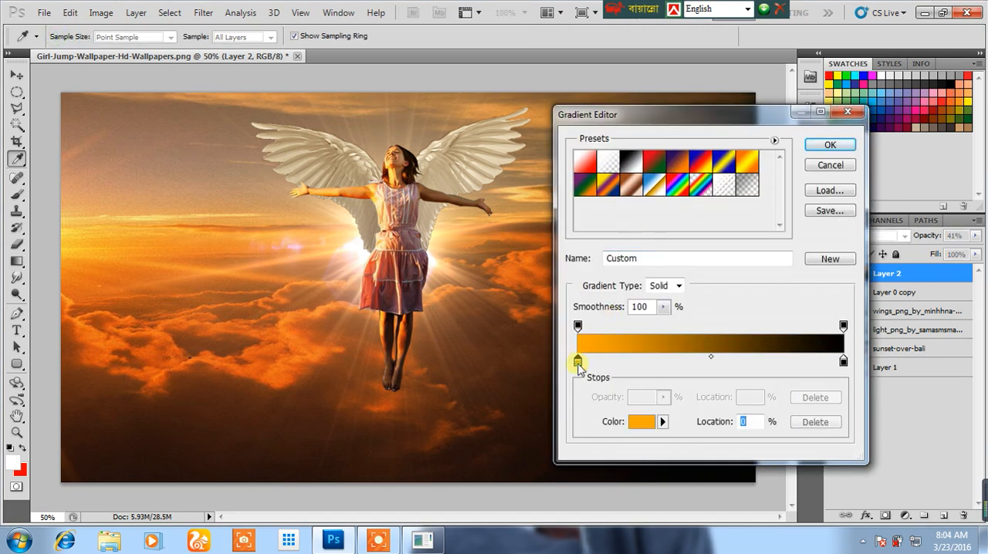
{"action": "left_click", "coordinate": [677, 284]}
{"action": "left_click", "coordinate": [977, 274]}
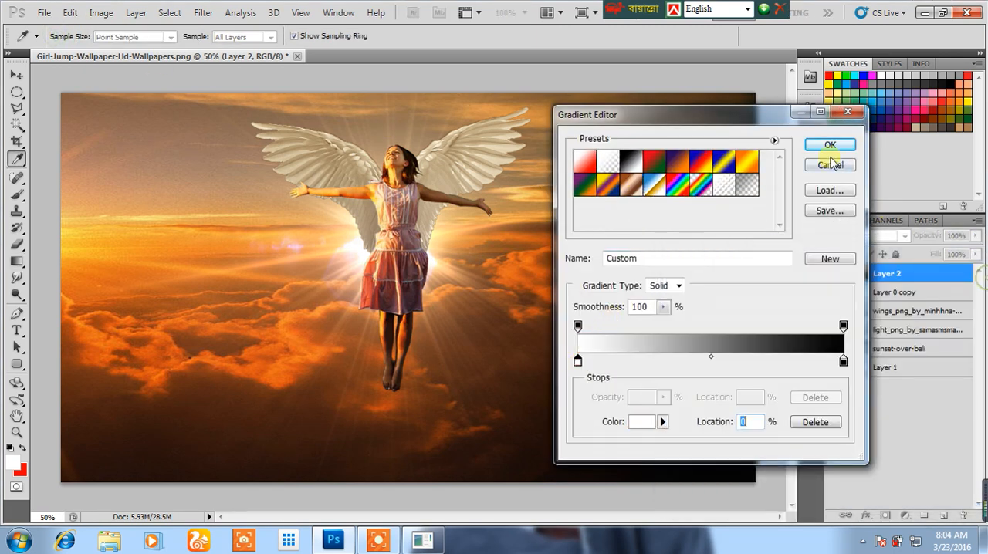
{"action": "left_click", "coordinate": [830, 145]}
{"action": "left_click_drag", "start_coordinate": [398, 135], "coordinate": [379, 444]}
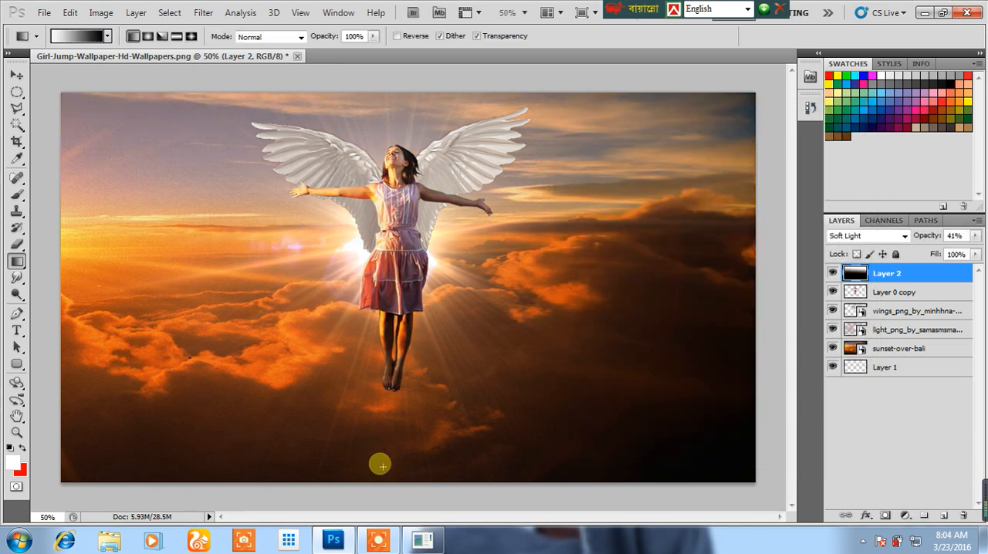
{"action": "left_click_drag", "start_coordinate": [378, 150], "coordinate": [380, 402]}
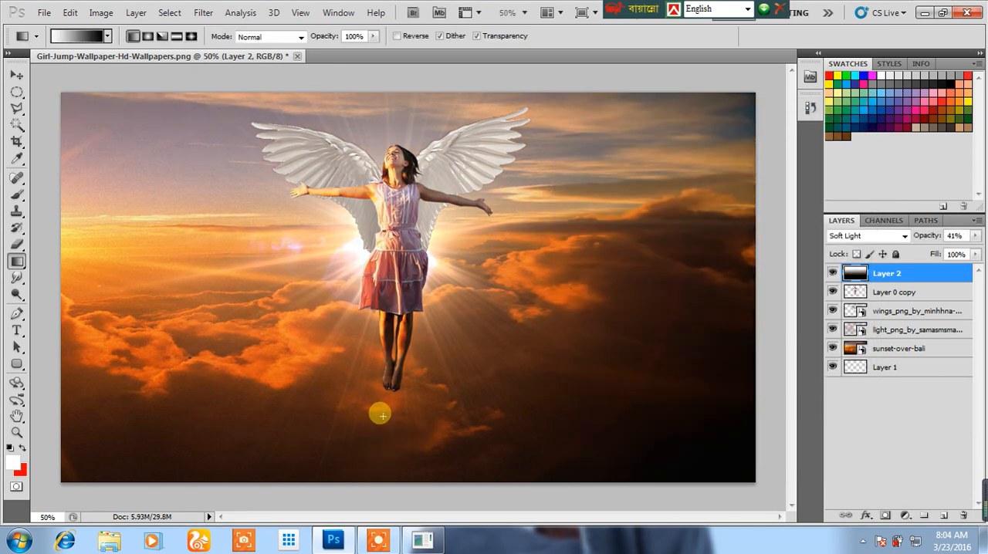
{"action": "left_click", "coordinate": [16, 76]}
{"action": "left_click", "coordinate": [16, 91]}
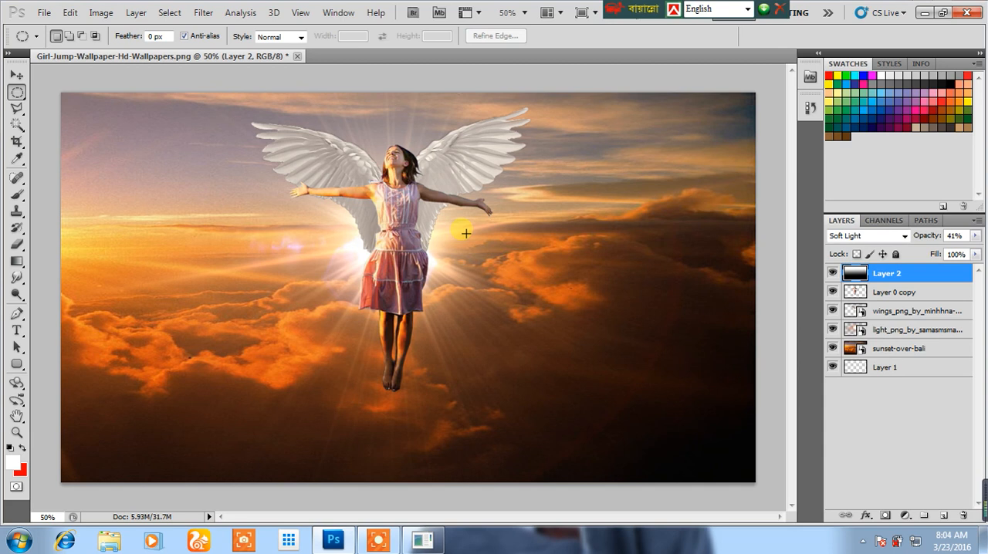
{"action": "left_click", "coordinate": [864, 540]}
{"action": "left_click", "coordinate": [864, 448]}
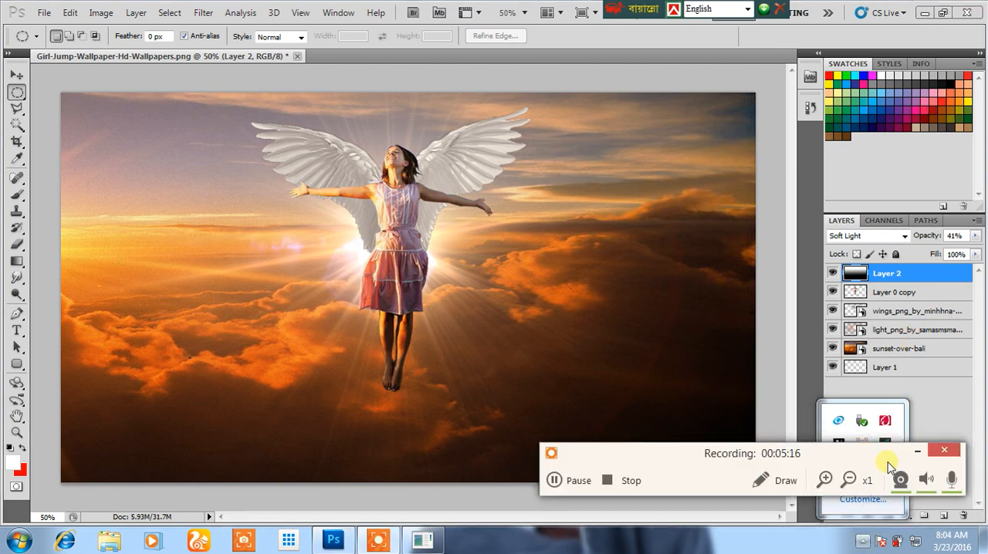
{"action": "left_click", "coordinate": [925, 454]}
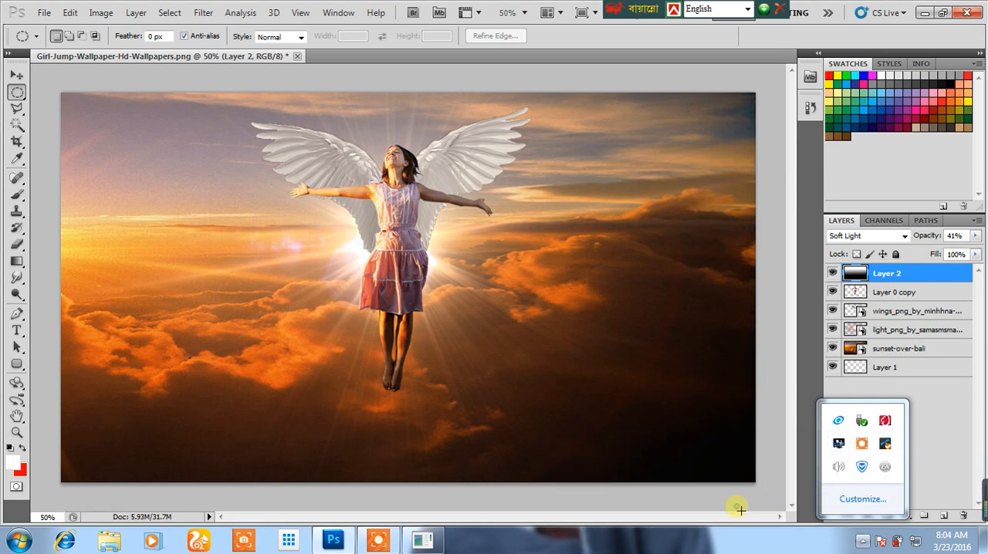
{"action": "left_click", "coordinate": [850, 533]}
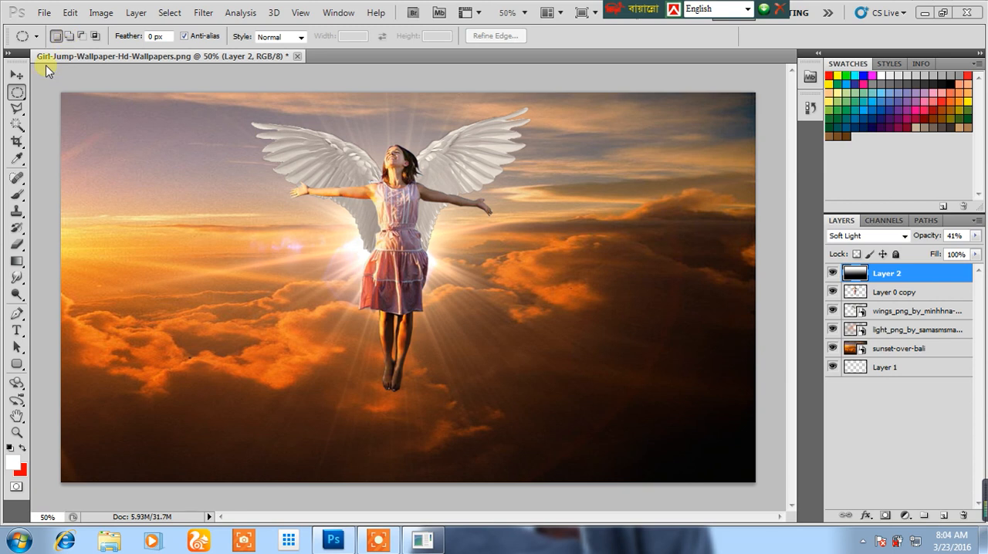
Delete the gradient layer, the light flare, the sunset background and the empty Layer 1.
{"action": "left_click", "coordinate": [16, 75]}
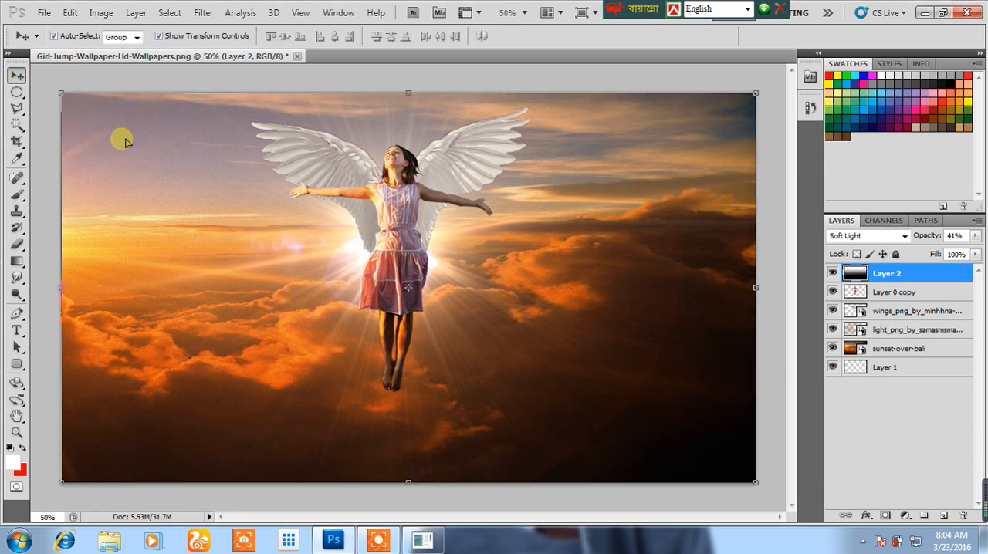
{"action": "key", "text": "Delete"}
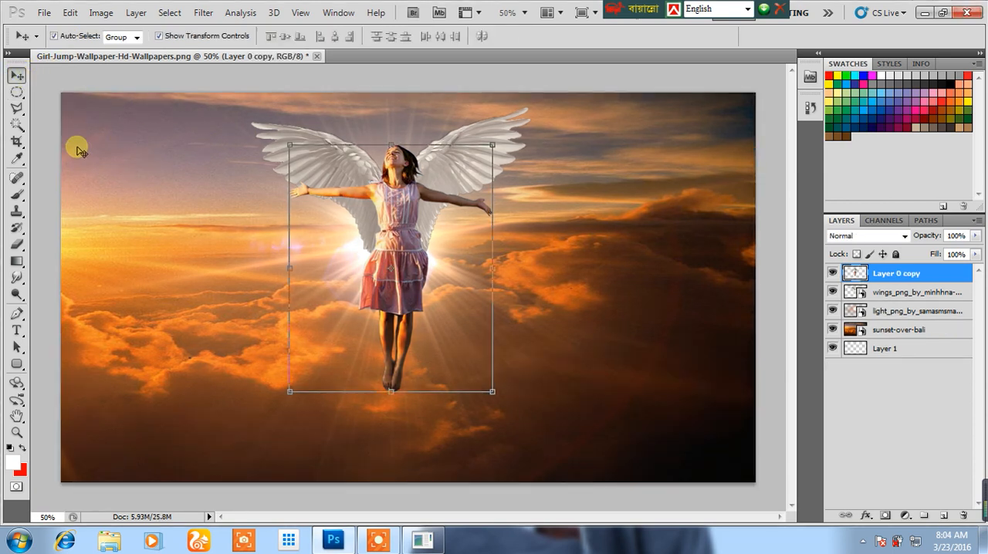
{"action": "left_click", "coordinate": [84, 147]}
{"action": "key", "text": "Delete"}
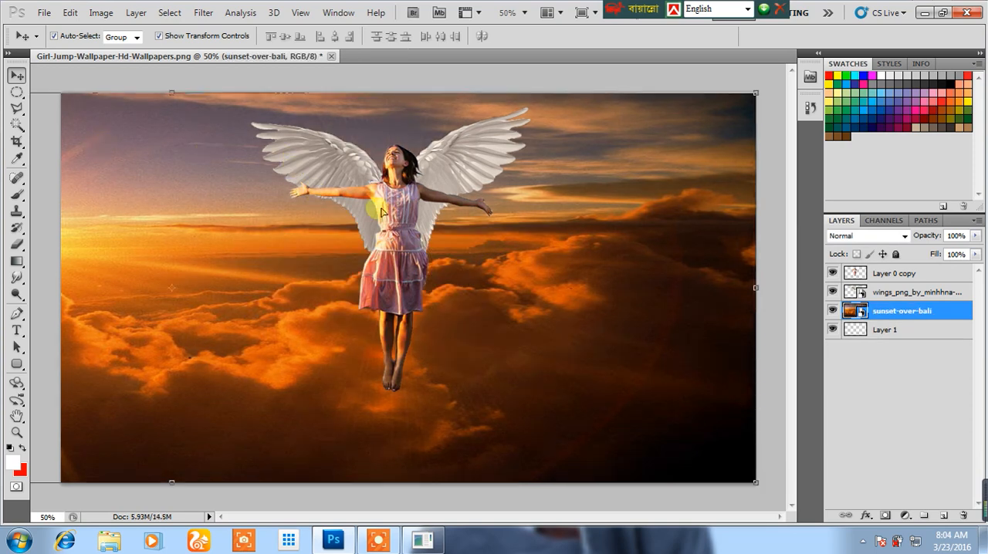
{"action": "key", "text": "Delete"}
Place the Dark-Wallpaper-For-Android-O7P image from the desktop into the Photoshop document as the layer beneath the wings.
{"action": "left_click", "coordinate": [924, 12]}
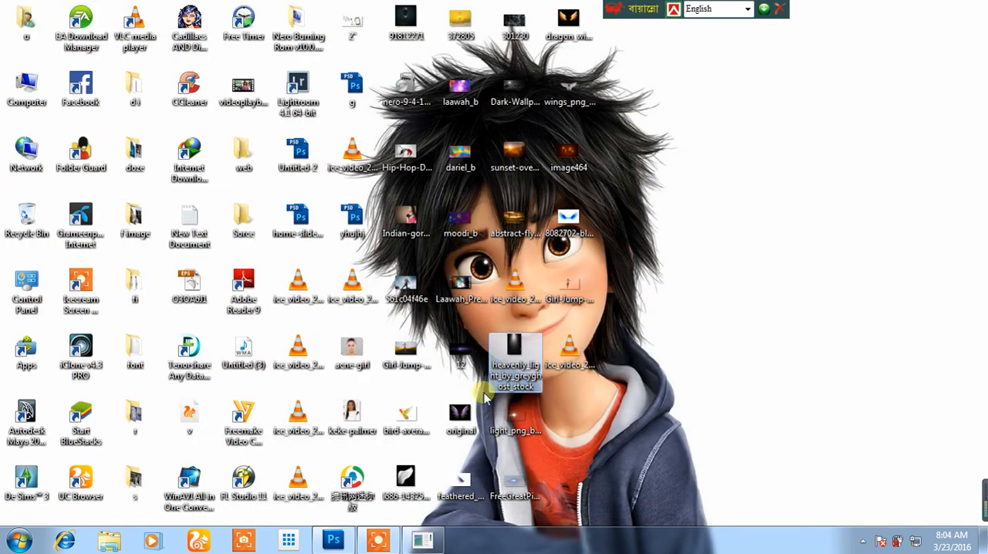
{"action": "left_click", "coordinate": [460, 417]}
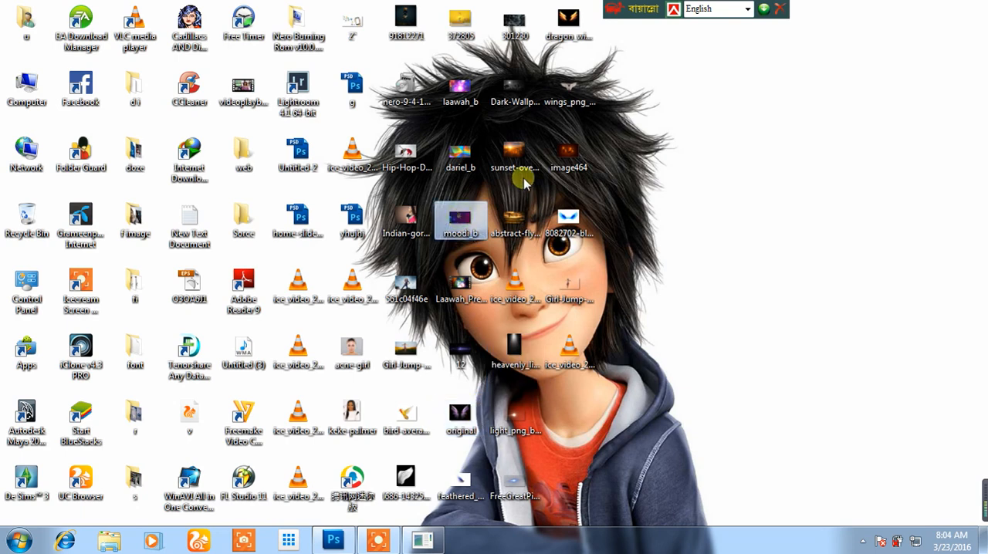
{"action": "left_click", "coordinate": [513, 91]}
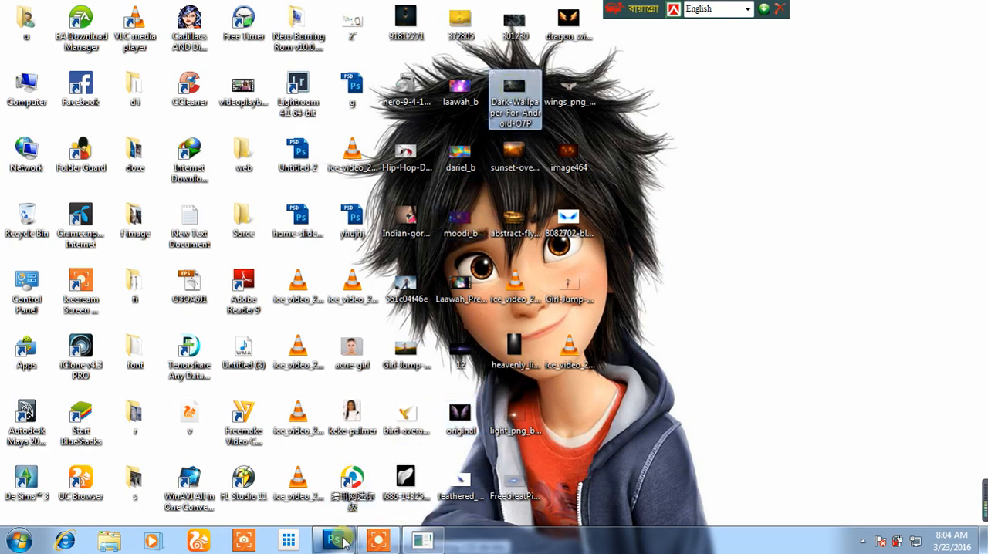
{"action": "left_click", "coordinate": [333, 540]}
{"action": "left_click_drag", "start_coordinate": [339, 411], "coordinate": [328, 402]}
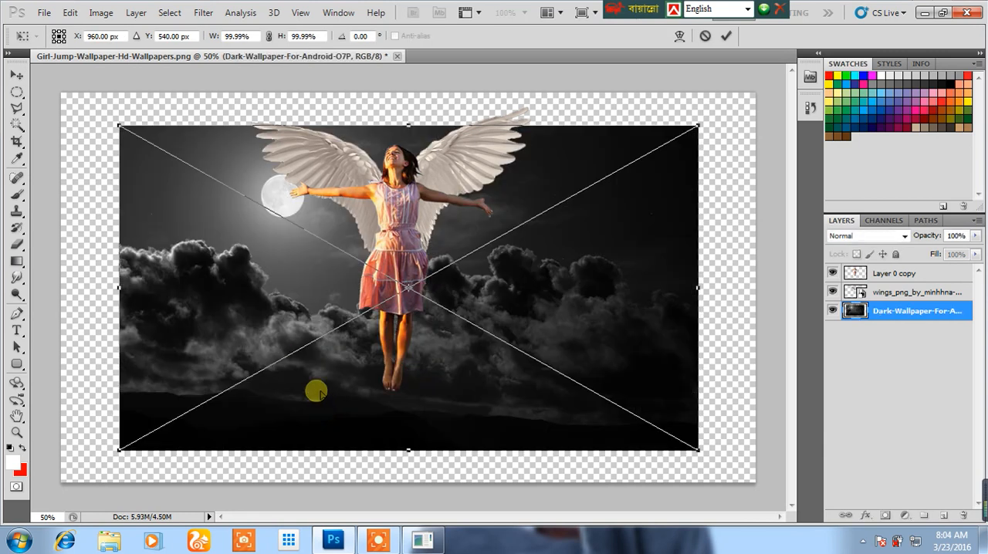
Enlarge the placed dark moonlit sky to cover the whole canvas, apply the transform and deselect the layer.
{"action": "left_click_drag", "start_coordinate": [119, 127], "coordinate": [62, 94]}
{"action": "left_click_drag", "start_coordinate": [695, 454], "coordinate": [756, 482]}
{"action": "key", "text": "Return"}
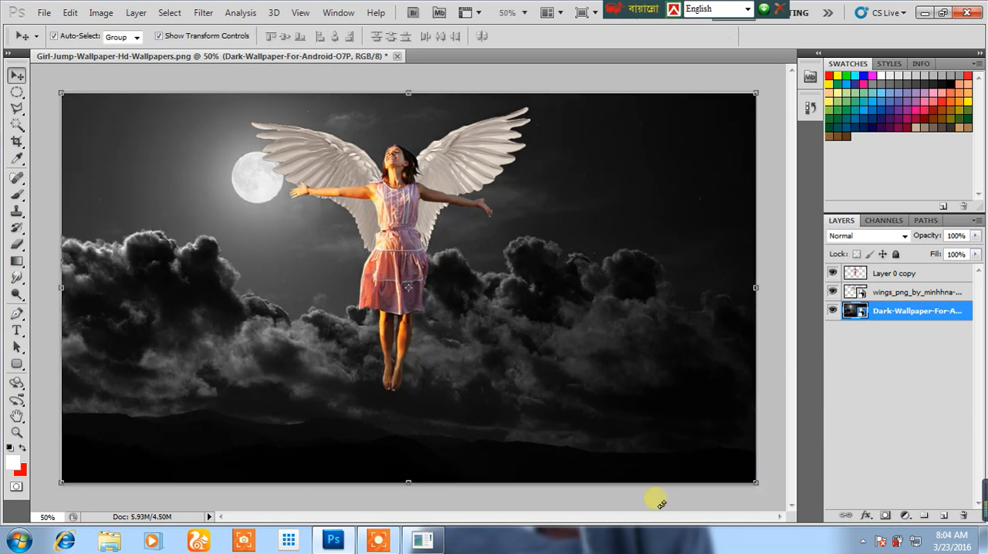
{"action": "left_click", "coordinate": [647, 510]}
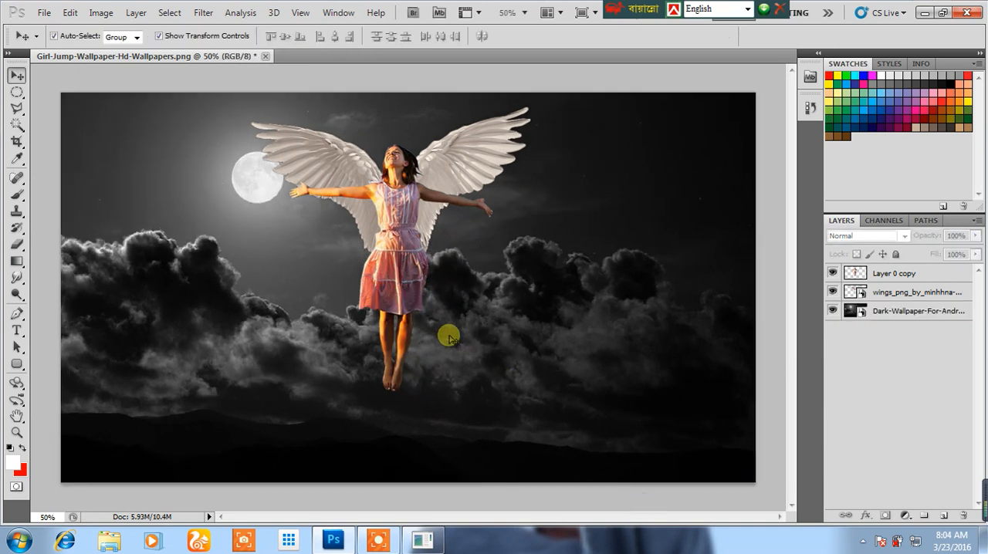
Scale the girl down to about 78% width and 84% height, keep her centred between the wings, and apply the transform.
{"action": "left_click", "coordinate": [407, 235]}
{"action": "left_click_drag", "start_coordinate": [493, 391], "coordinate": [446, 352]}
{"action": "left_click_drag", "start_coordinate": [406, 293], "coordinate": [431, 302]}
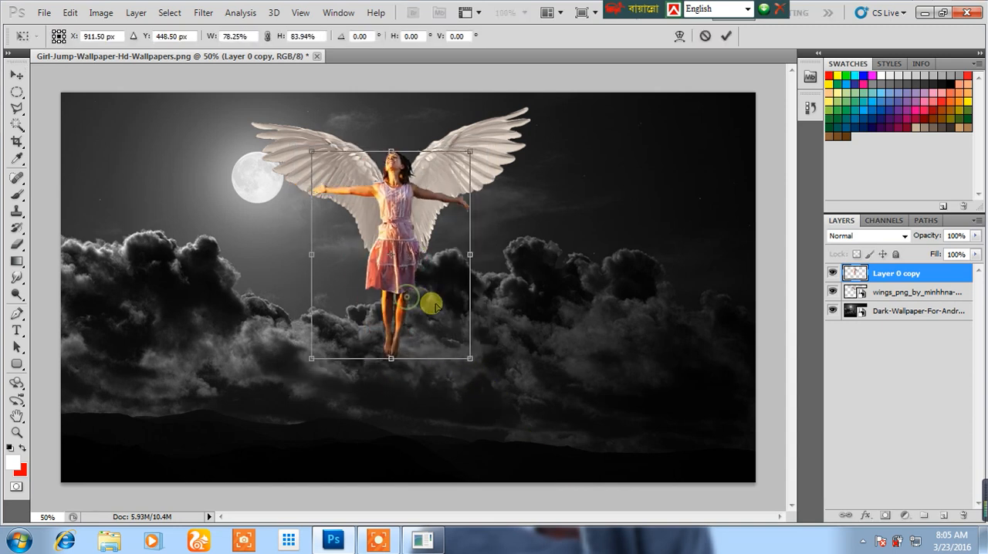
{"action": "key", "text": "Return"}
Scale the wings down to about 73% width and 74% height, align them behind the girl's shoulders, and apply the transform.
{"action": "left_click", "coordinate": [500, 147]}
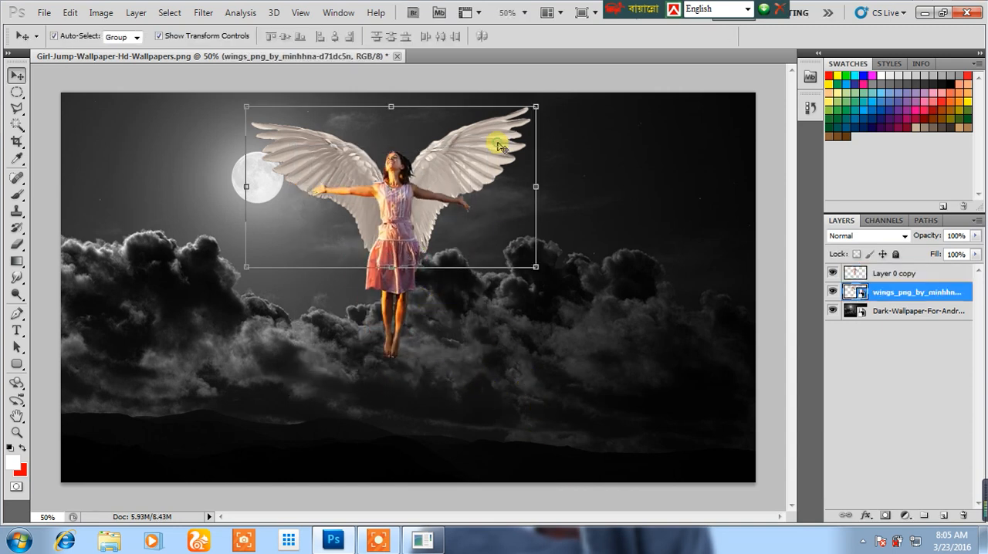
{"action": "left_click_drag", "start_coordinate": [535, 104], "coordinate": [427, 163]}
{"action": "left_click_drag", "start_coordinate": [359, 218], "coordinate": [461, 173]}
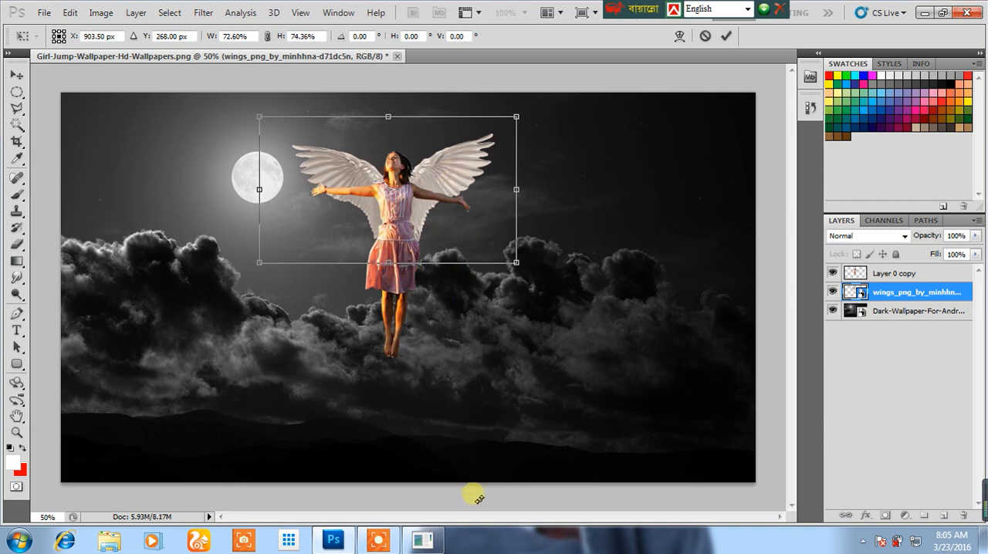
{"action": "key", "text": "Return"}
{"action": "left_click", "coordinate": [467, 392]}
Try the Saturation blend mode on the girl's layer, and set it to Luminosity instead.
{"action": "left_click", "coordinate": [405, 244]}
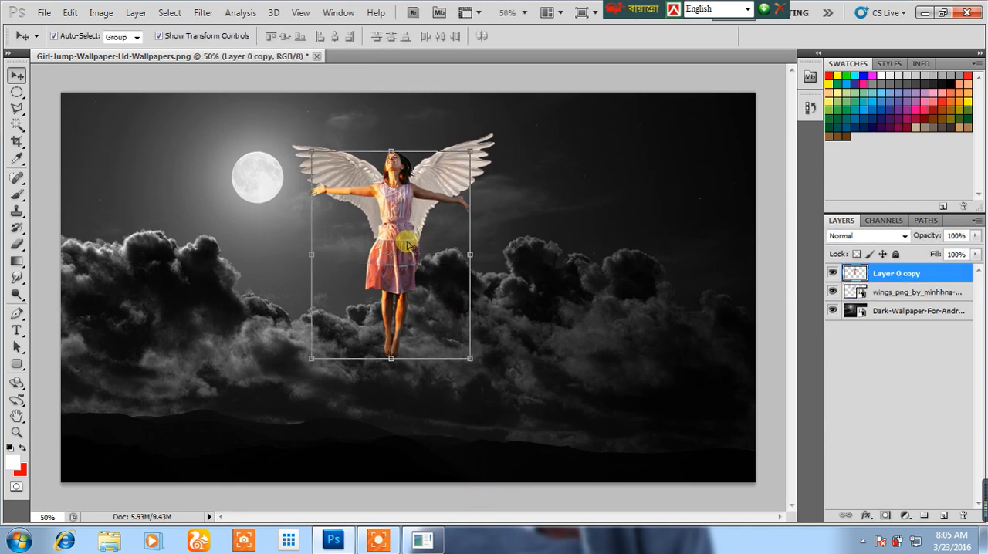
{"action": "left_click", "coordinate": [857, 236]}
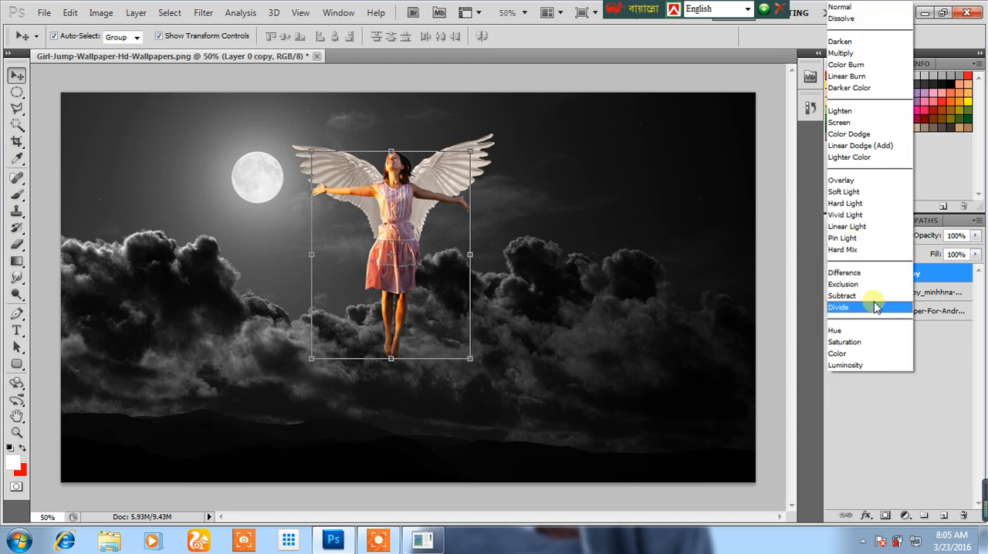
{"action": "left_click", "coordinate": [855, 344]}
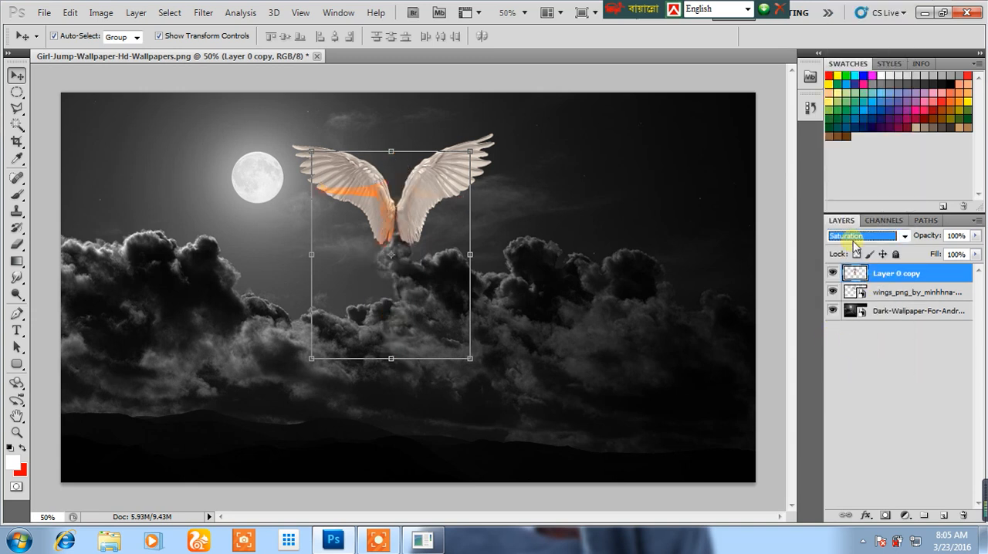
{"action": "left_click", "coordinate": [855, 243]}
{"action": "left_click", "coordinate": [849, 364]}
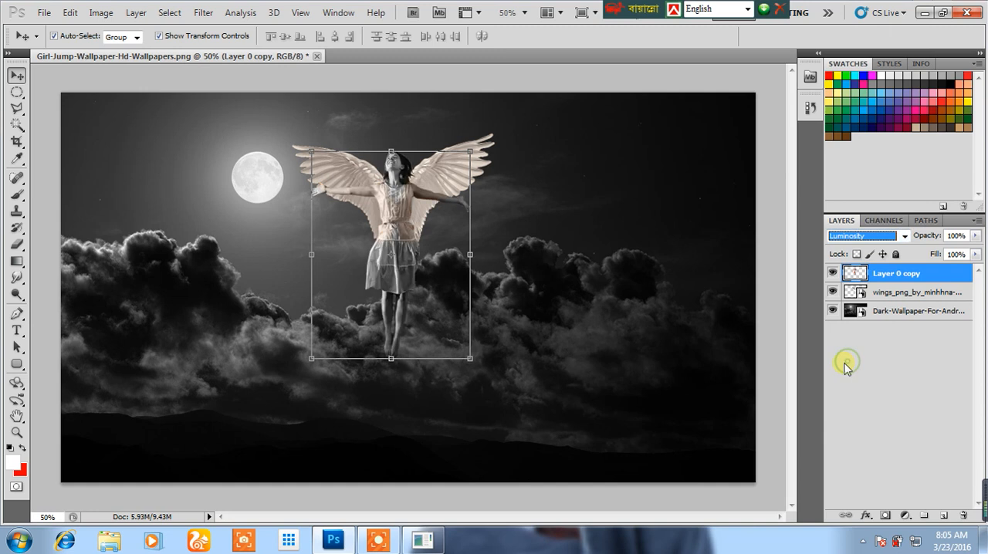
Enlarge the girl slightly in both directions, to about 103% height, apply the transform and deselect her layer.
{"action": "left_click", "coordinate": [567, 486]}
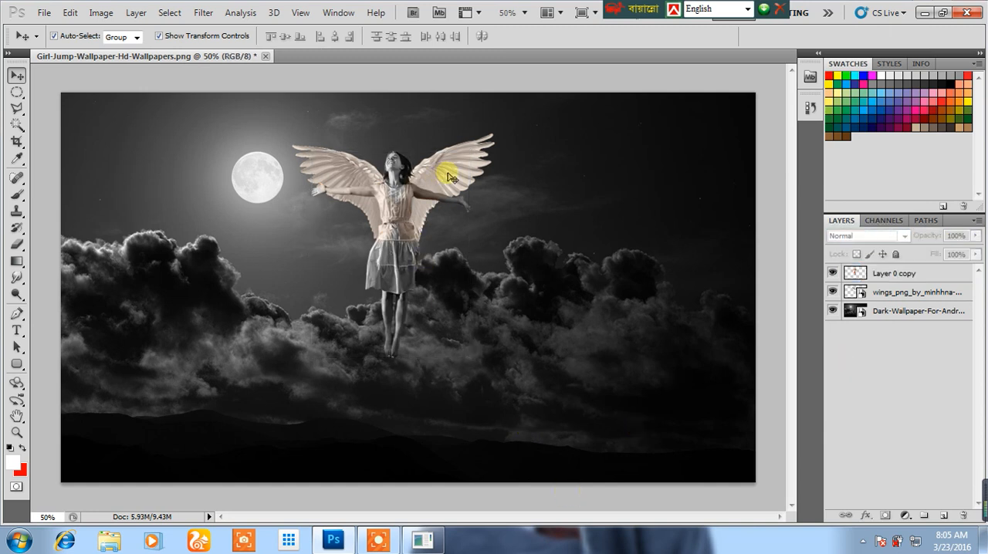
{"action": "left_click", "coordinate": [405, 240]}
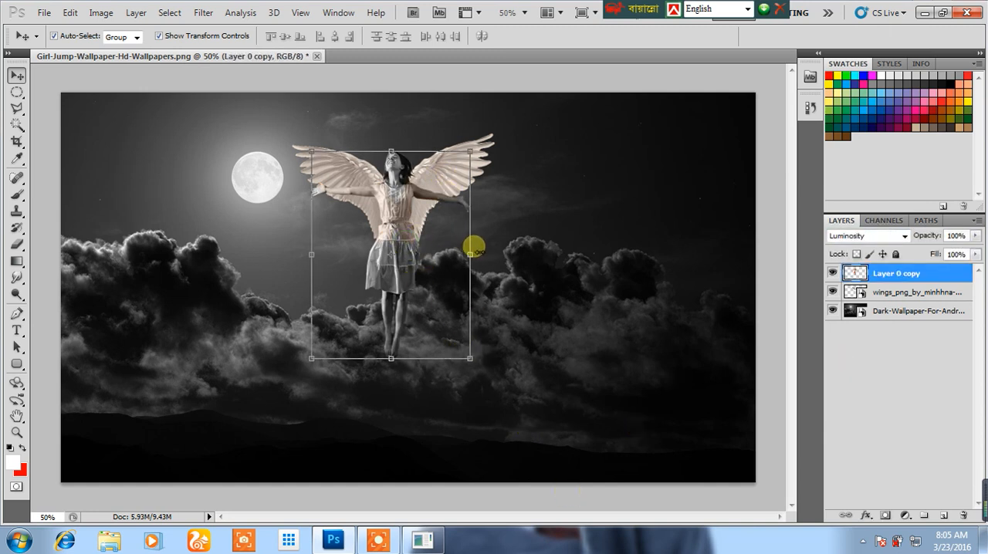
{"action": "left_click_drag", "start_coordinate": [470, 254], "coordinate": [480, 243]}
{"action": "mouse_move", "coordinate": [408, 147]}
{"action": "left_mouse_down"}
{"action": "mouse_move", "coordinate": [403, 137]}
{"action": "mouse_move", "coordinate": [395, 144]}
{"action": "left_mouse_up"}
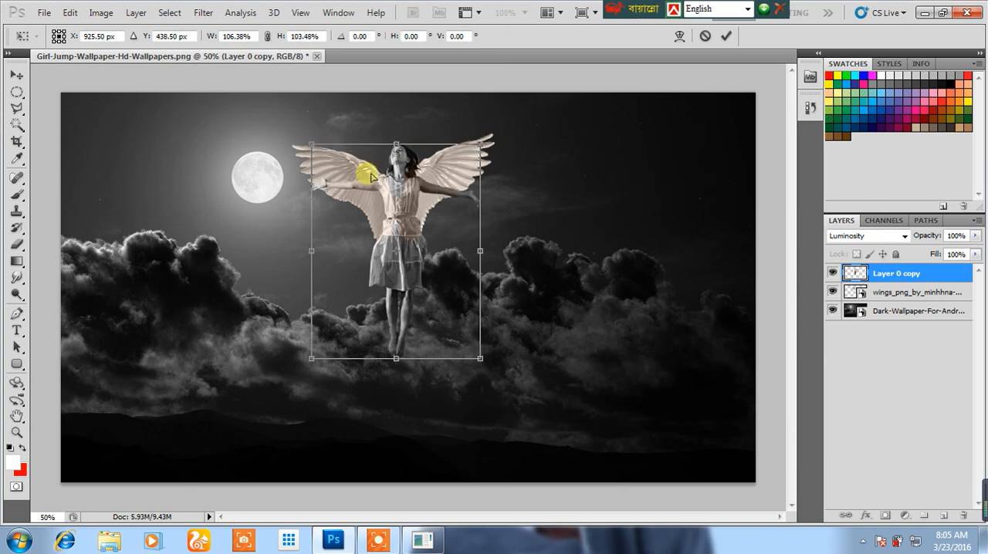
{"action": "left_click_drag", "start_coordinate": [310, 192], "coordinate": [304, 192]}
{"action": "key", "text": "Return"}
{"action": "left_click", "coordinate": [421, 488]}
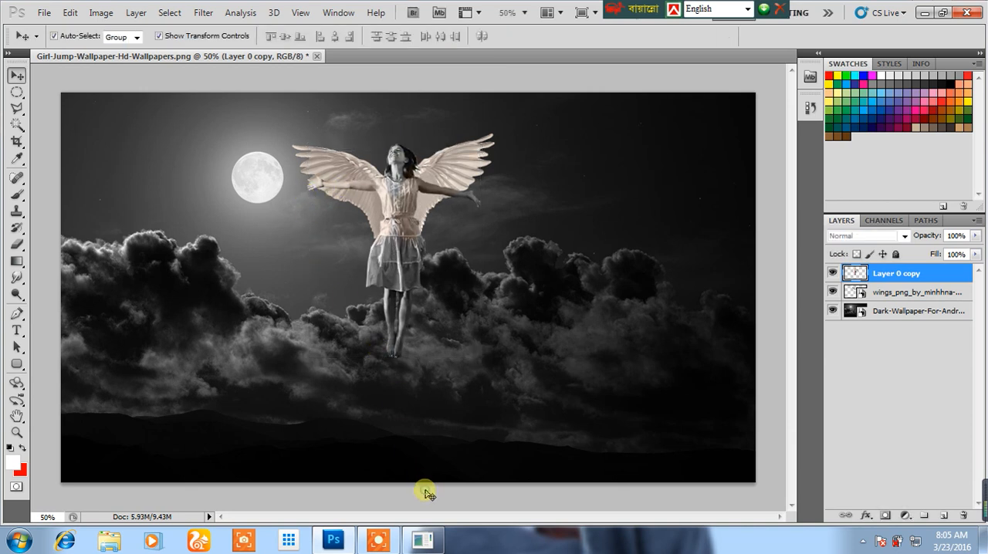
Stretch the wings slightly wider so they extend farther behind the girl's outstretched arms, apply the transform and deselect them.
{"action": "left_click", "coordinate": [460, 157]}
{"action": "key", "text": "ctrl+t"}
{"action": "left_click_drag", "start_coordinate": [520, 196], "coordinate": [486, 195]}
{"action": "key", "text": "Return"}
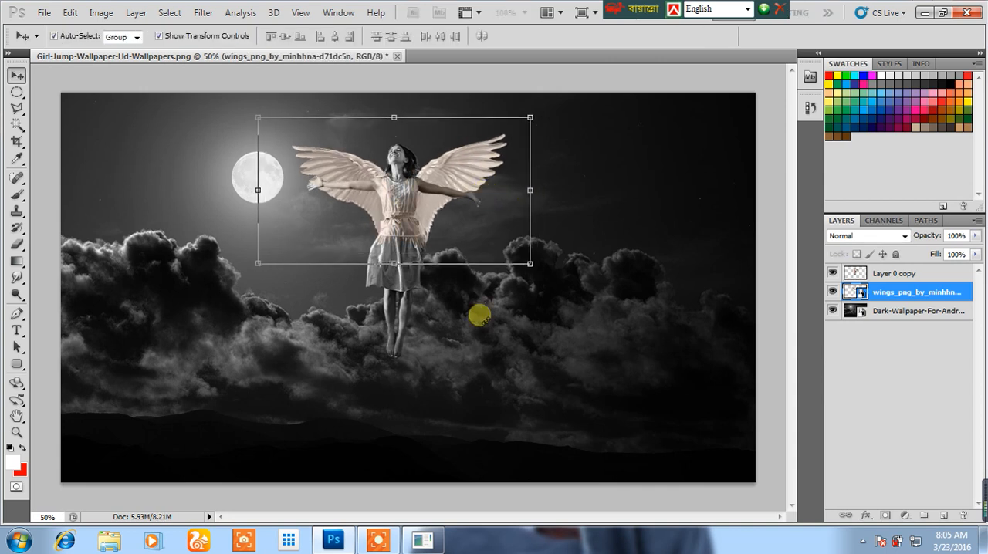
{"action": "left_click", "coordinate": [472, 484]}
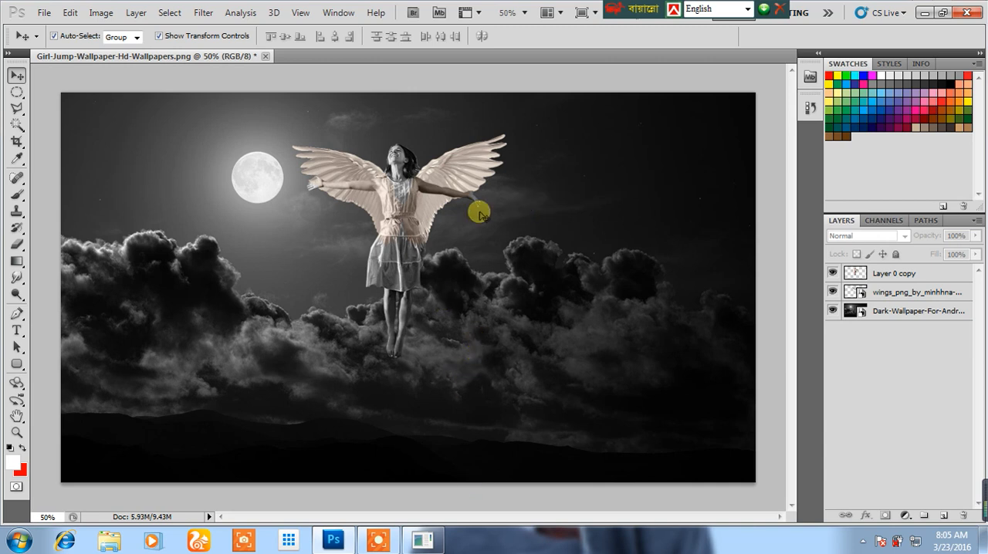
Place the light_png flare image from the desktop, put its layer below the wings, and centre the flare behind the girl.
{"action": "left_click", "coordinate": [925, 12]}
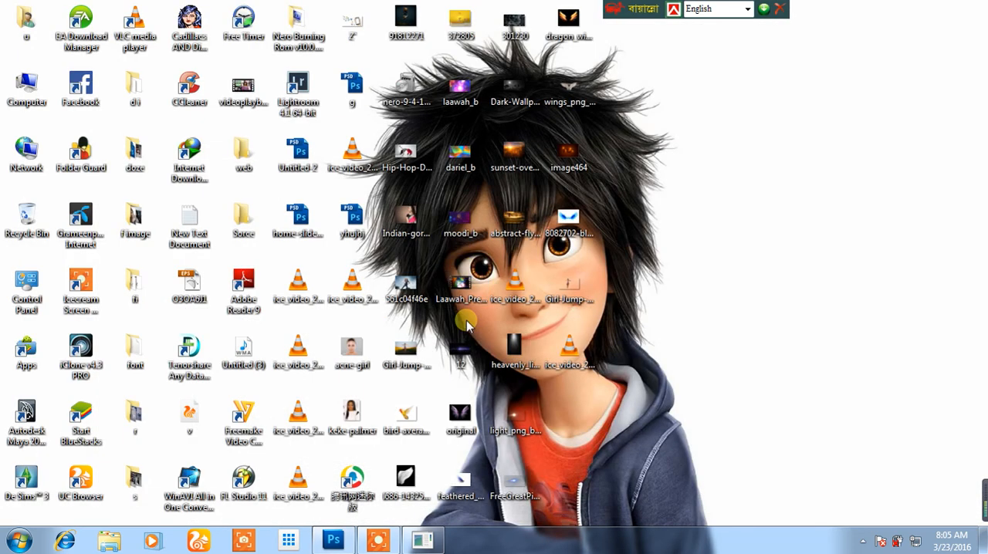
{"action": "left_click", "coordinate": [334, 539]}
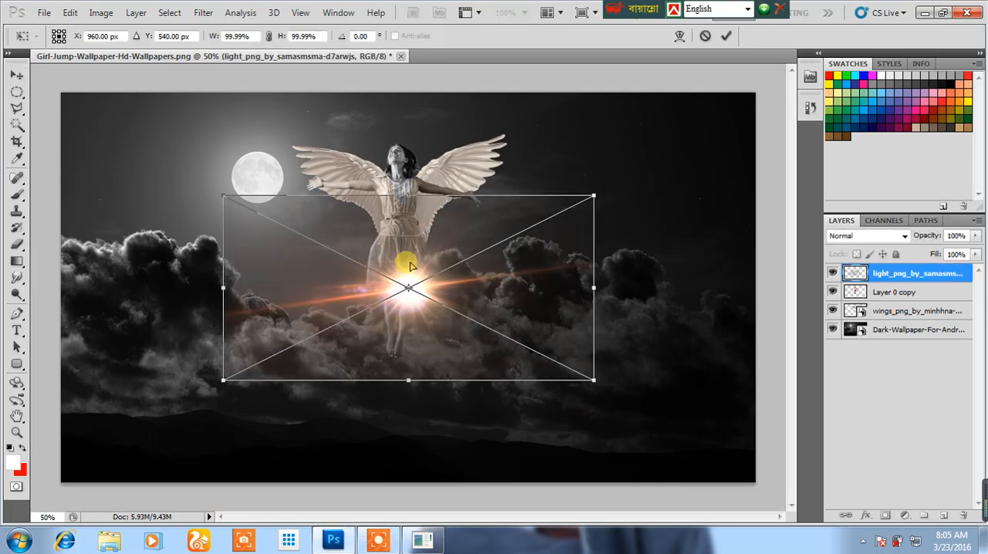
{"action": "key", "text": "Return"}
{"action": "left_click_drag", "start_coordinate": [900, 274], "coordinate": [894, 318]}
{"action": "left_click_drag", "start_coordinate": [440, 284], "coordinate": [422, 207]}
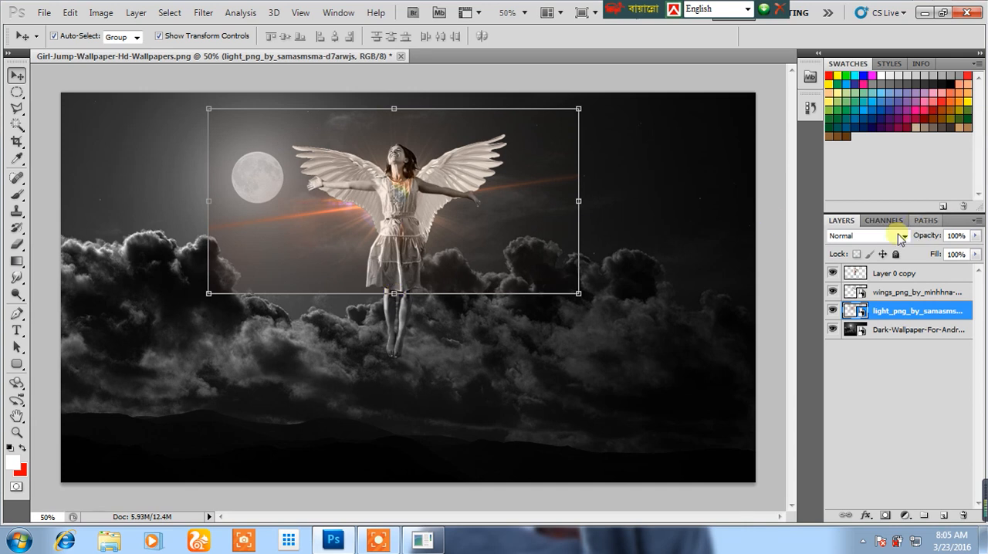
Set the light flare layer's blend mode to Lighten and deselect it.
{"action": "left_click", "coordinate": [863, 235]}
{"action": "left_click", "coordinate": [869, 112]}
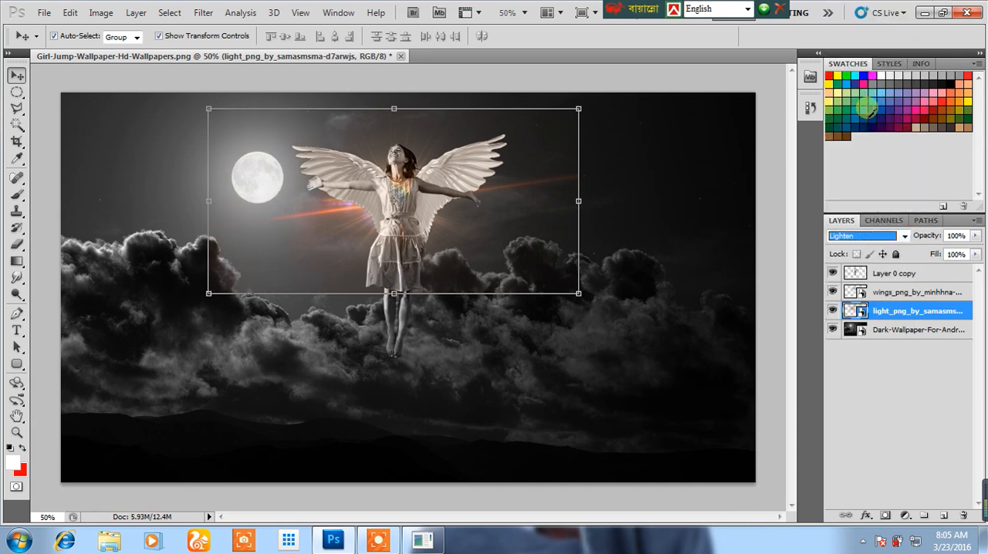
{"action": "left_click", "coordinate": [489, 502]}
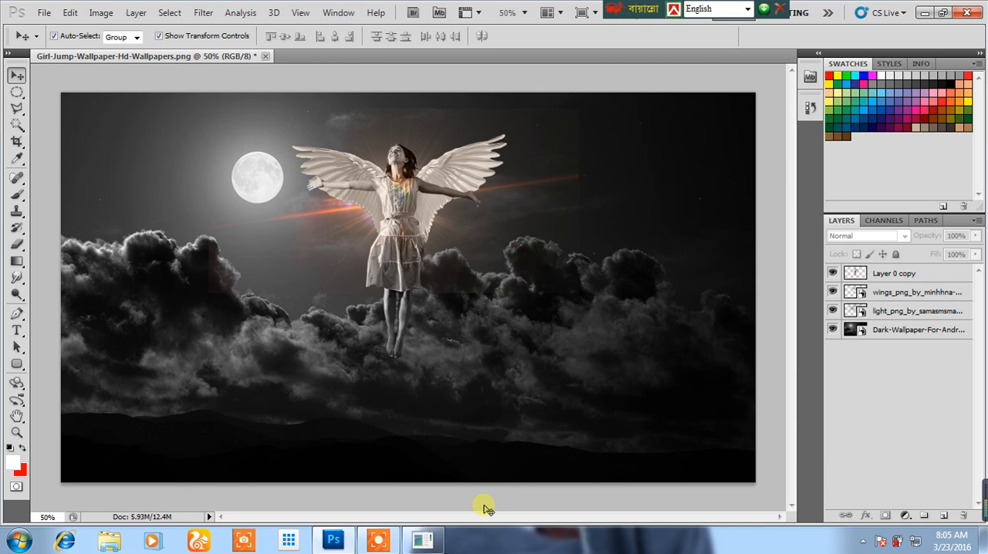
Enlarge the light flare to about 123% width and 143% height, keep it centred behind the girl, and apply the transform.
{"action": "left_click", "coordinate": [518, 214]}
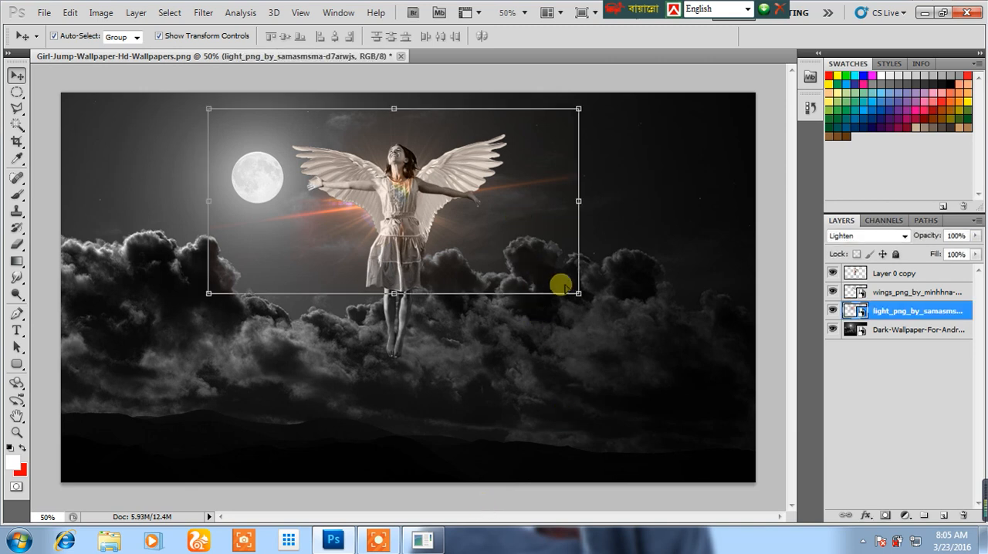
{"action": "left_click_drag", "start_coordinate": [581, 296], "coordinate": [667, 375]}
{"action": "left_click_drag", "start_coordinate": [550, 287], "coordinate": [507, 266]}
{"action": "left_click_drag", "start_coordinate": [508, 266], "coordinate": [514, 267]}
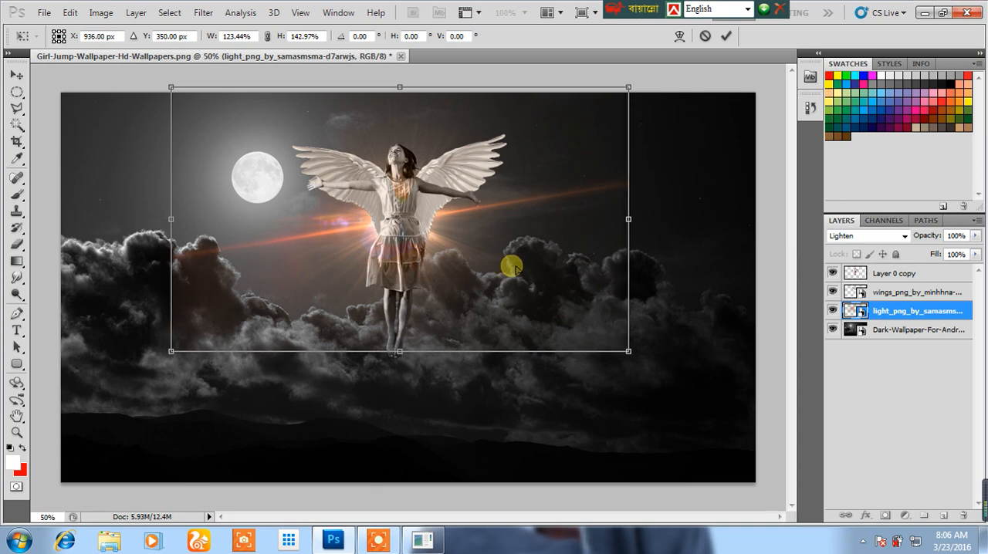
{"action": "key", "text": "Return"}
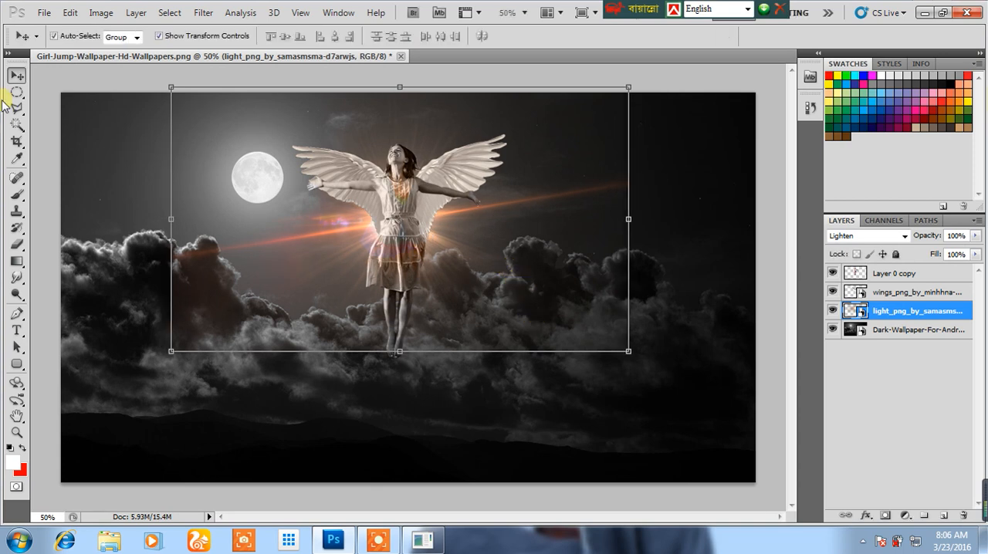
Rasterize the light flare layer, erase its hard outer edges with the Eraser, and deselect the layer.
{"action": "left_click", "coordinate": [15, 241]}
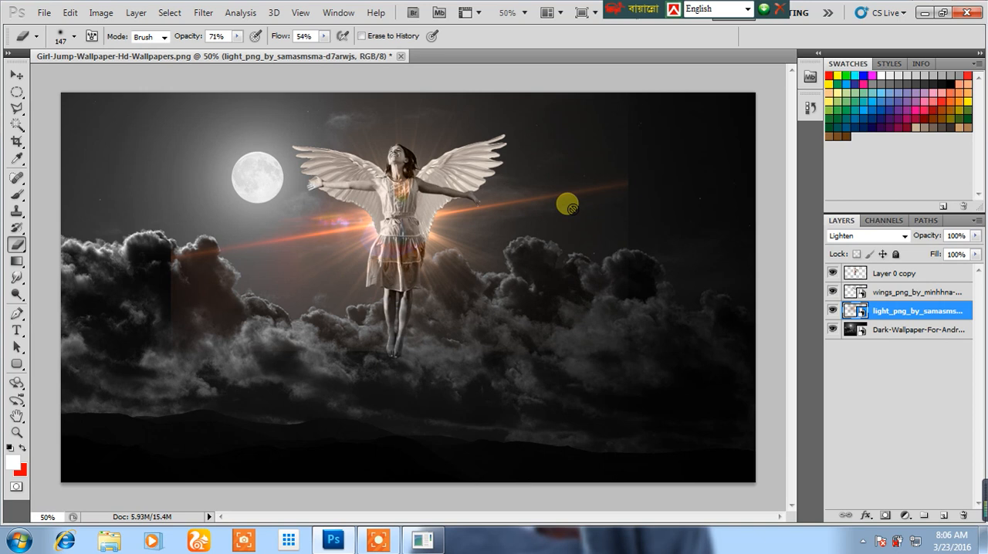
{"action": "right_click", "coordinate": [909, 311]}
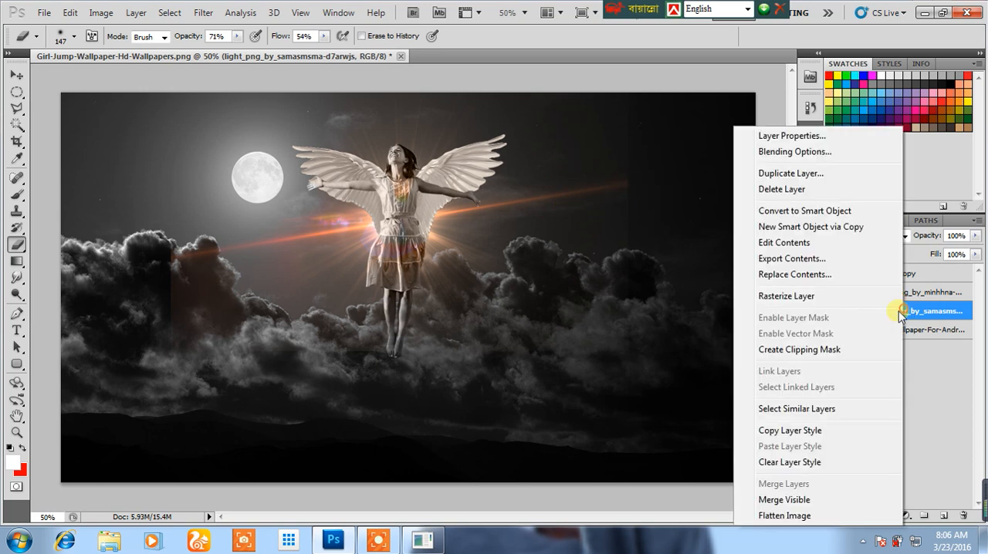
{"action": "left_click", "coordinate": [809, 295]}
{"action": "mouse_move", "coordinate": [679, 157]}
{"action": "left_mouse_down"}
{"action": "mouse_move", "coordinate": [621, 124]}
{"action": "mouse_move", "coordinate": [675, 159]}
{"action": "mouse_move", "coordinate": [661, 217]}
{"action": "mouse_move", "coordinate": [654, 186]}
{"action": "mouse_move", "coordinate": [657, 247]}
{"action": "mouse_move", "coordinate": [559, 316]}
{"action": "mouse_move", "coordinate": [629, 243]}
{"action": "mouse_move", "coordinate": [609, 165]}
{"action": "mouse_move", "coordinate": [570, 125]}
{"action": "mouse_move", "coordinate": [681, 140]}
{"action": "left_mouse_up"}
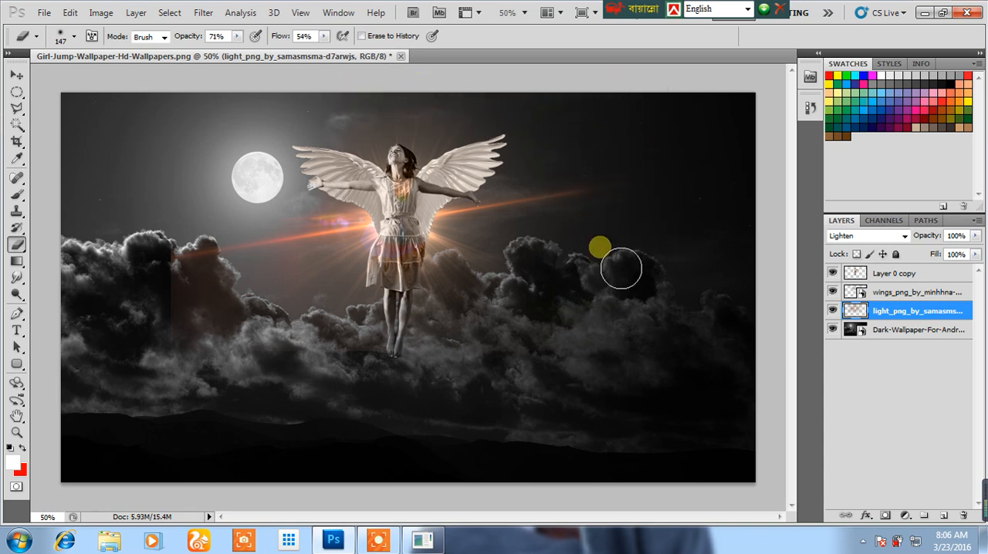
{"action": "mouse_move", "coordinate": [196, 322]}
{"action": "left_mouse_down"}
{"action": "mouse_move", "coordinate": [253, 303]}
{"action": "mouse_move", "coordinate": [235, 316]}
{"action": "mouse_move", "coordinate": [268, 368]}
{"action": "mouse_move", "coordinate": [253, 364]}
{"action": "mouse_move", "coordinate": [277, 371]}
{"action": "mouse_move", "coordinate": [274, 322]}
{"action": "left_mouse_up"}
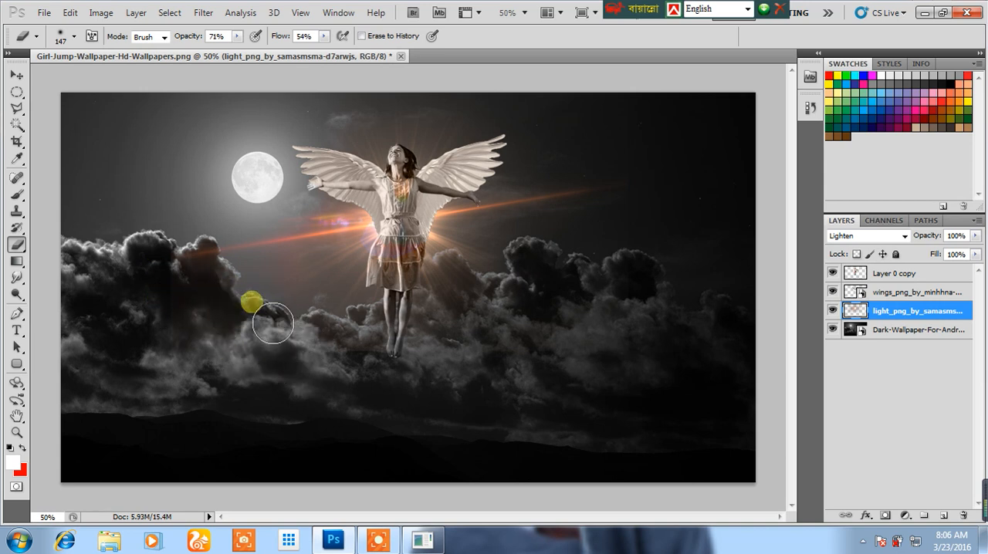
{"action": "left_click", "coordinate": [16, 75]}
{"action": "left_click", "coordinate": [52, 99]}
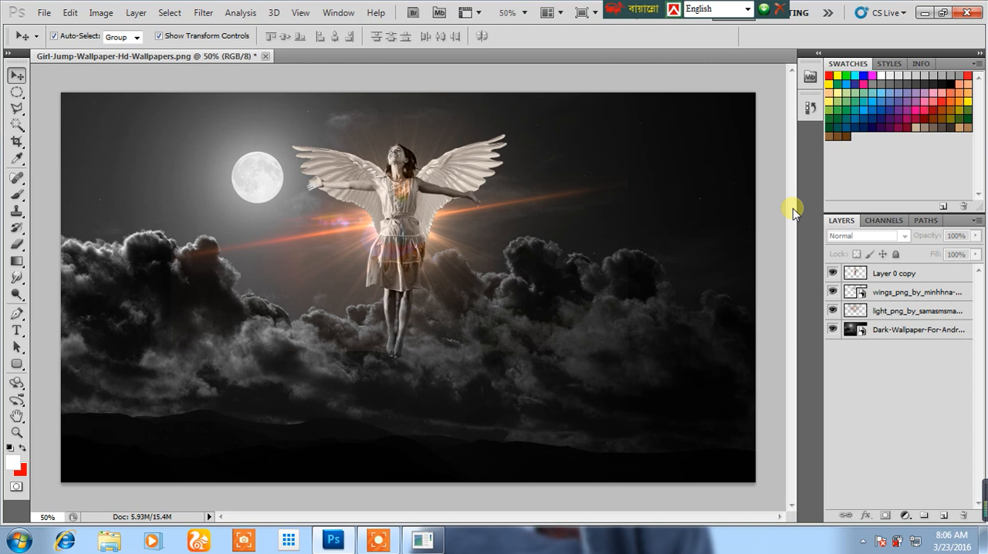
Move the light flare from behind the girl onto the moon and nudge it into alignment.
{"action": "left_click_drag", "start_coordinate": [363, 224], "coordinate": [221, 183]}
{"action": "key", "text": "Right"}
{"action": "key", "text": "Right"}
{"action": "key", "text": "Right"}
{"action": "key", "text": "Right"}
{"action": "key", "text": "Right"}
{"action": "key", "text": "Right"}
{"action": "key", "text": "Right"}
{"action": "key", "text": "Right"}
{"action": "key", "text": "Right"}
{"action": "key", "text": "Right"}
{"action": "key", "text": "Right"}
{"action": "key", "text": "Right"}
{"action": "key", "text": "Right"}
{"action": "key", "text": "Right"}
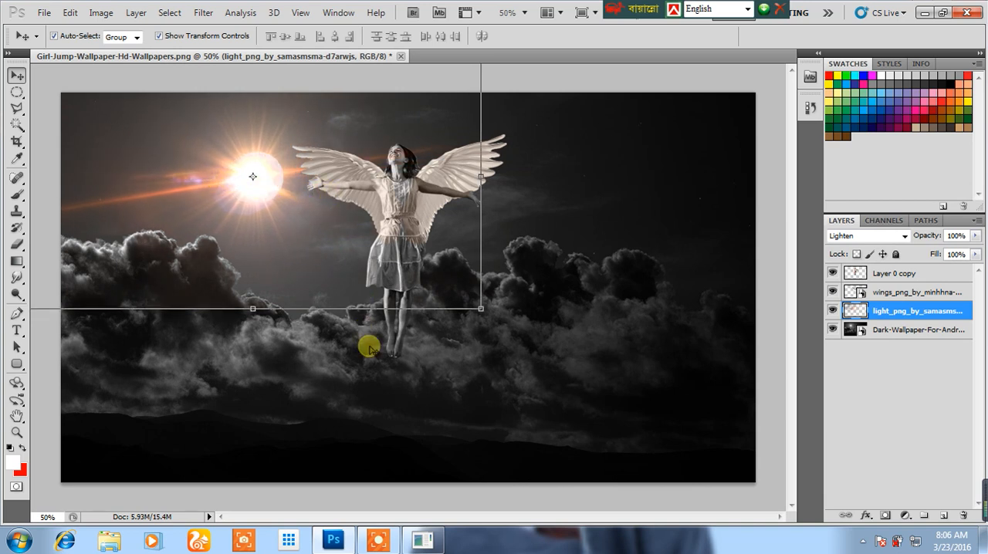
{"action": "left_click", "coordinate": [370, 498]}
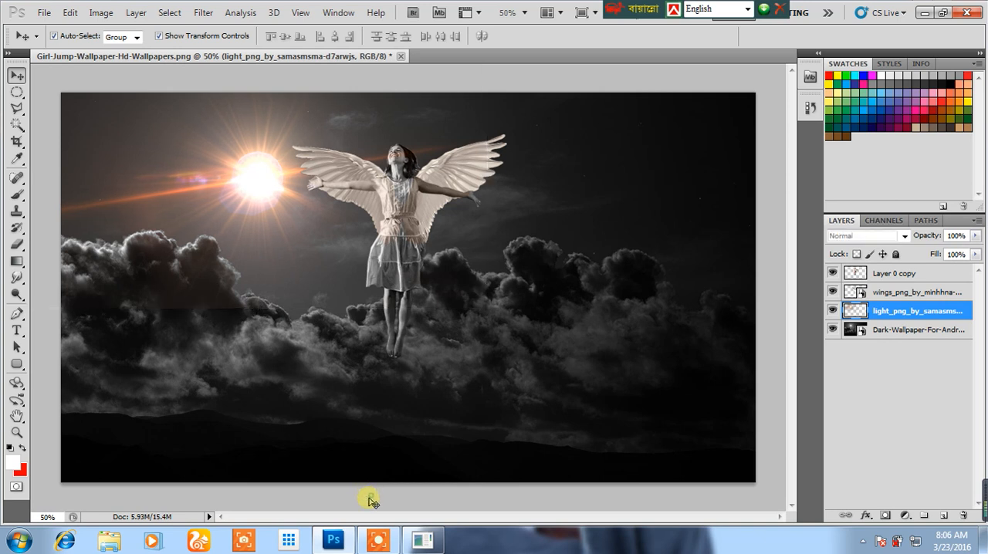
Enlarge the light flare so its glow covers the moon and its rays reach the girl, then apply the transform and deselect.
{"action": "left_click", "coordinate": [262, 181]}
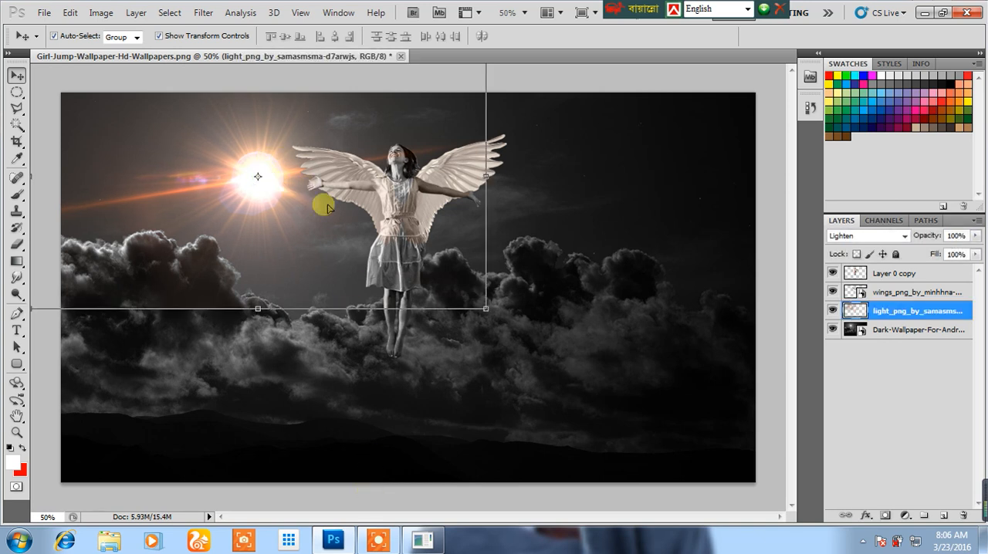
{"action": "left_click_drag", "start_coordinate": [489, 311], "coordinate": [847, 530]}
{"action": "left_click_drag", "start_coordinate": [543, 352], "coordinate": [359, 244]}
{"action": "key", "text": "Return"}
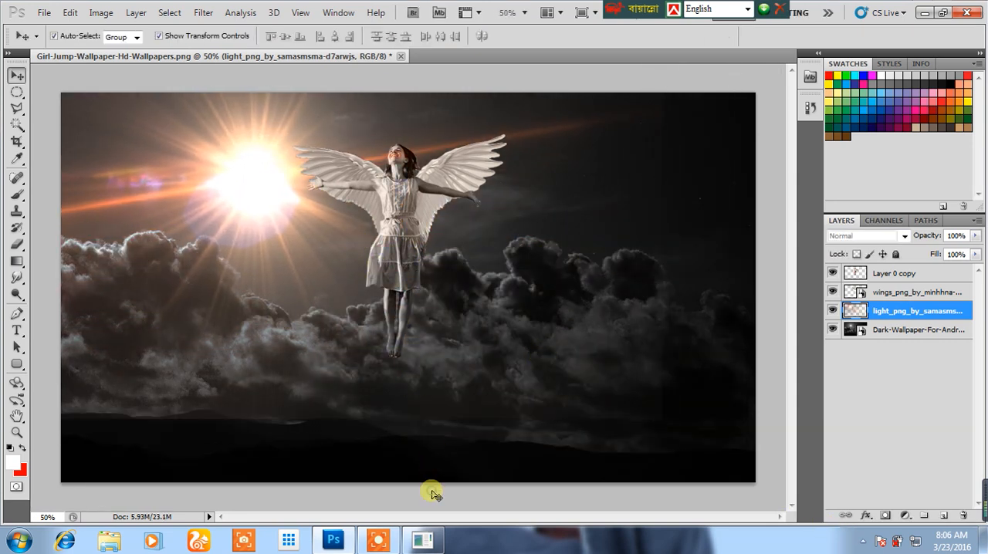
{"action": "left_click", "coordinate": [430, 491]}
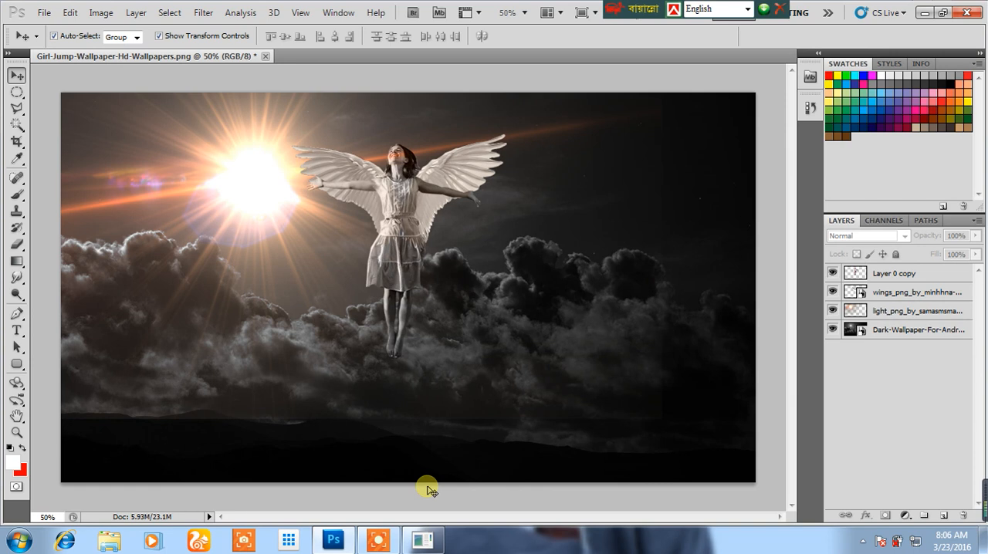
{"action": "left_click", "coordinate": [923, 13]}
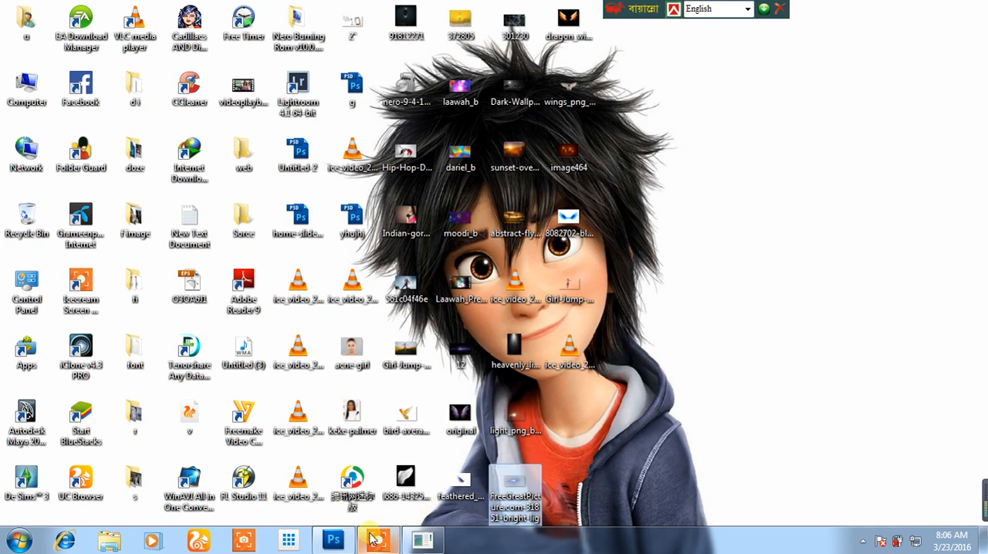
{"action": "left_click", "coordinate": [518, 422]}
{"action": "left_click", "coordinate": [333, 540]}
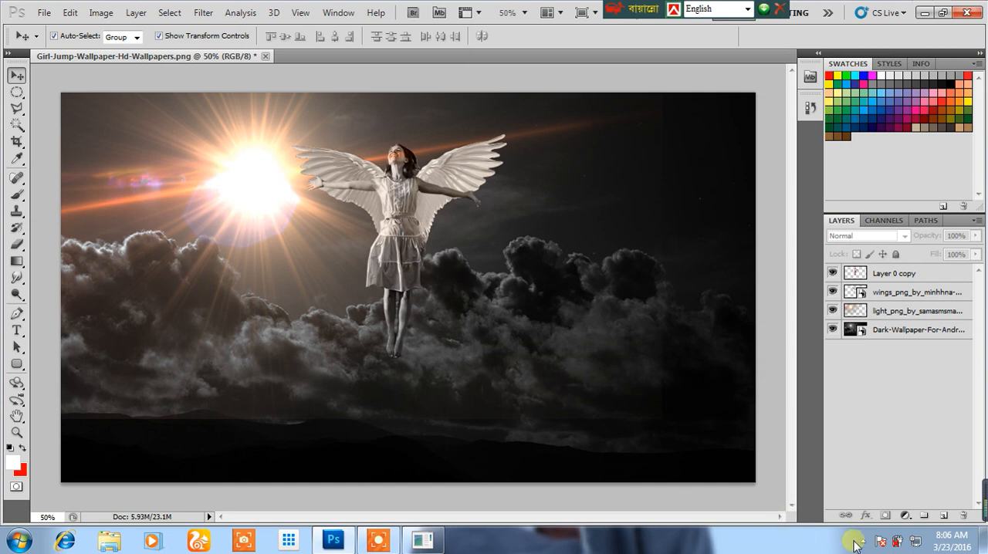
{"action": "left_click", "coordinate": [856, 541]}
{"action": "left_click", "coordinate": [862, 445]}
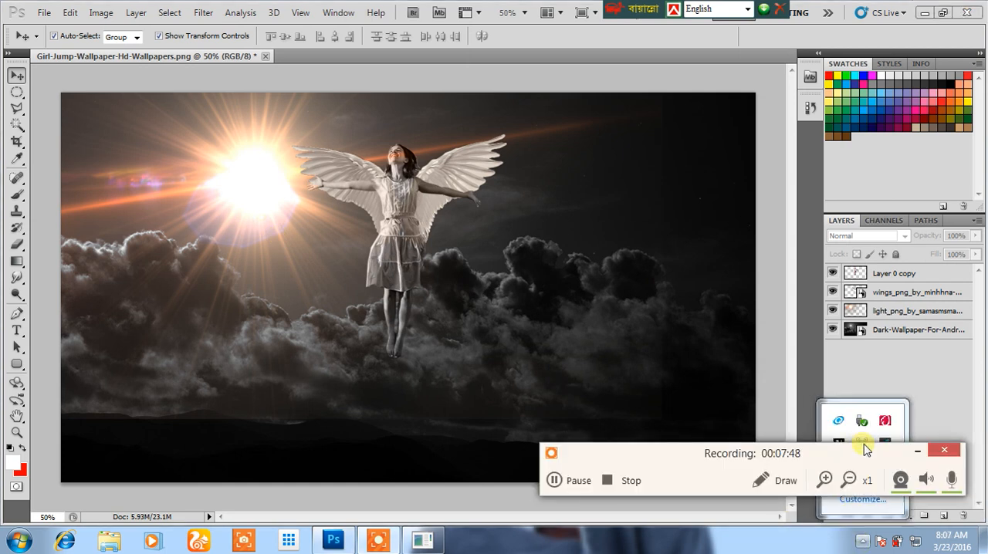
{"action": "left_click", "coordinate": [919, 455]}
{"action": "left_click", "coordinate": [502, 329]}
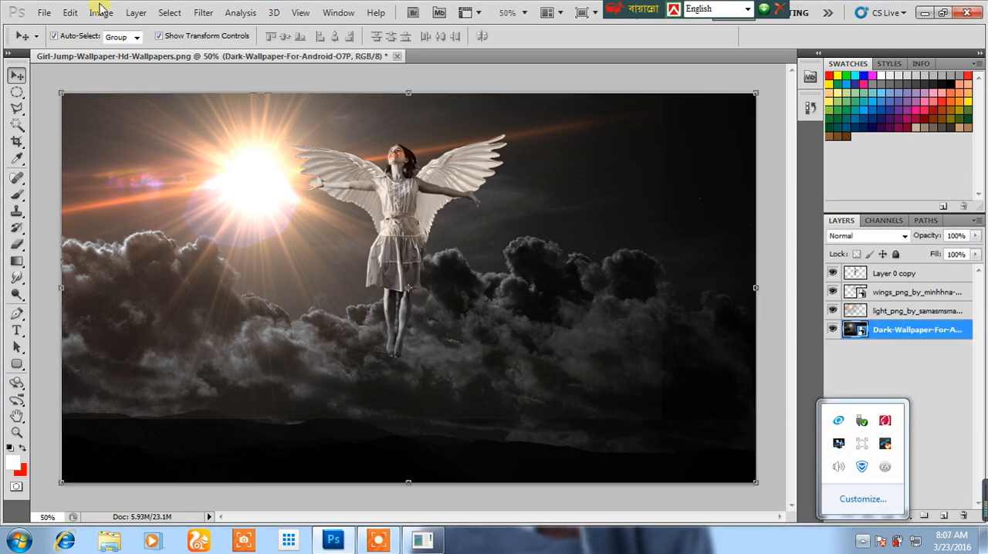
{"action": "left_click", "coordinate": [223, 141]}
{"action": "left_click", "coordinate": [69, 12]}
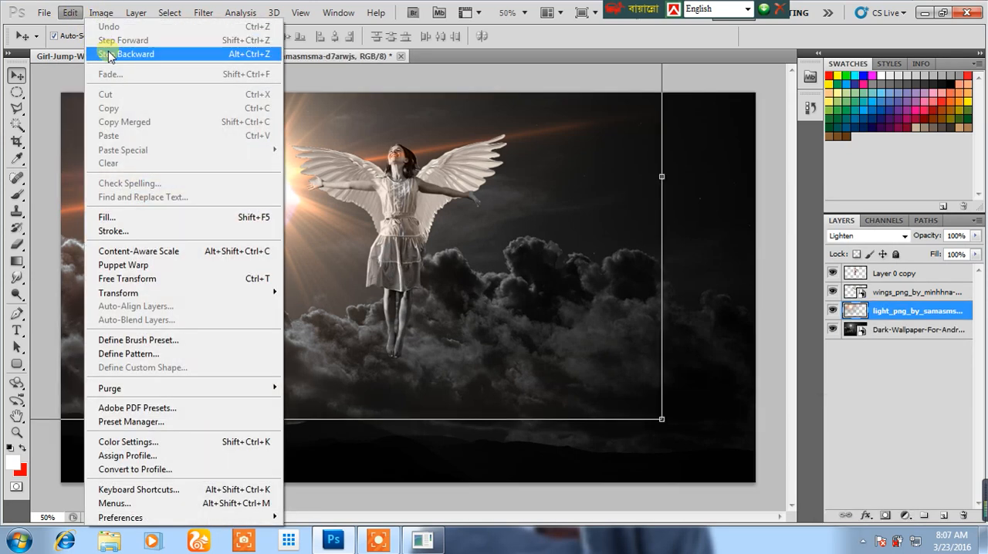
{"action": "left_click", "coordinate": [110, 56]}
{"action": "left_click", "coordinate": [670, 495]}
Add a new empty layer directly above the light flare layer and activate the Brush tool.
{"action": "left_click", "coordinate": [917, 314]}
{"action": "left_click", "coordinate": [944, 515]}
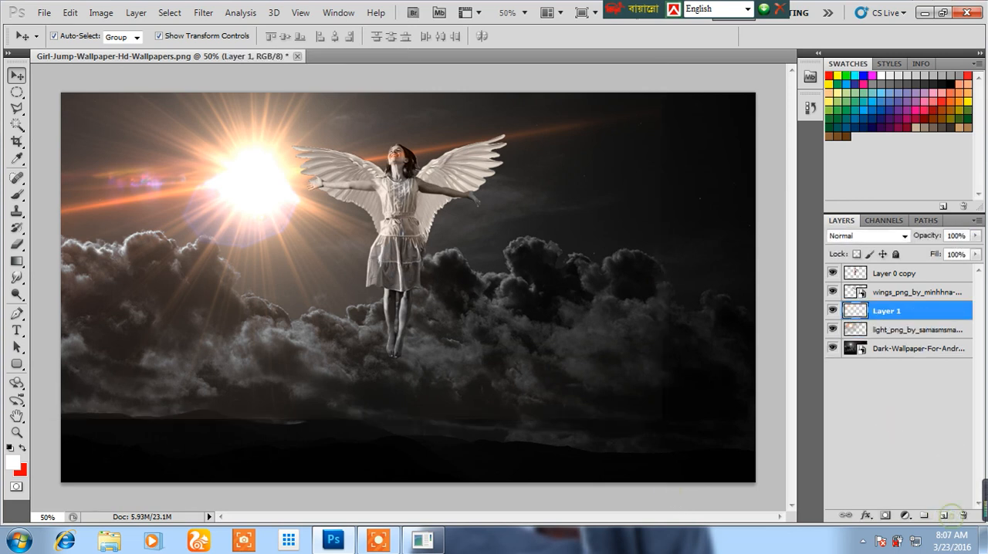
{"action": "left_click", "coordinate": [16, 193]}
Look through the available brush tips and replace the current brush presets with the DP Brushes set.
{"action": "right_click", "coordinate": [389, 165]}
{"action": "scroll", "coordinate": [479, 309], "scroll_direction": "down", "scroll_amount": 3}
{"action": "scroll", "coordinate": [479, 310], "scroll_direction": "down", "scroll_amount": 2}
{"action": "scroll", "coordinate": [479, 316], "scroll_direction": "up", "scroll_amount": 3}
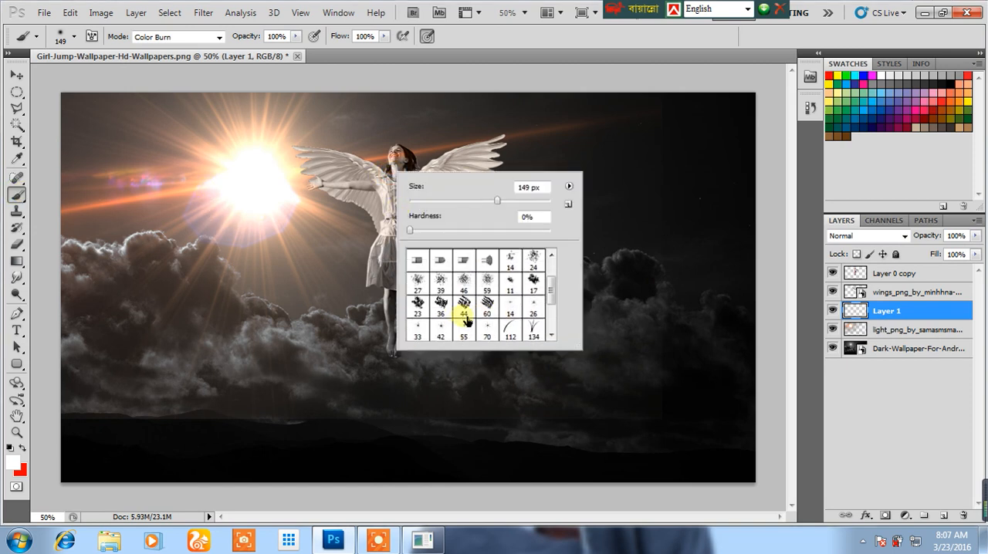
{"action": "left_click", "coordinate": [567, 188]}
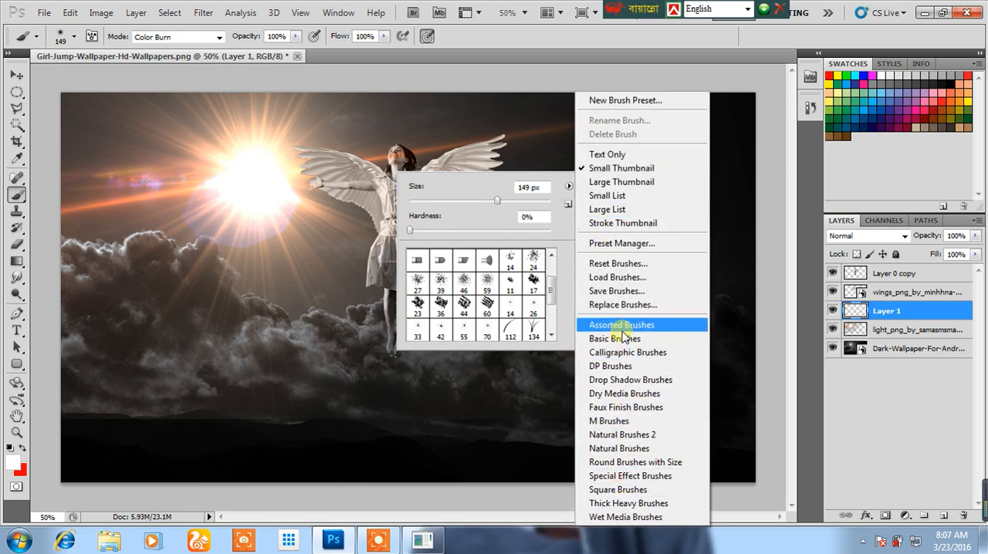
{"action": "left_click", "coordinate": [610, 368]}
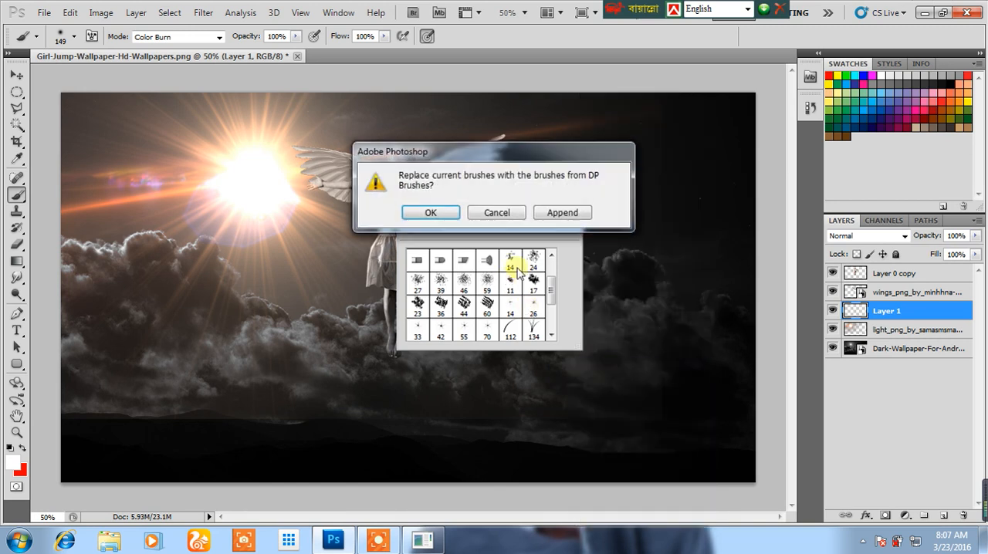
{"action": "left_click", "coordinate": [417, 213]}
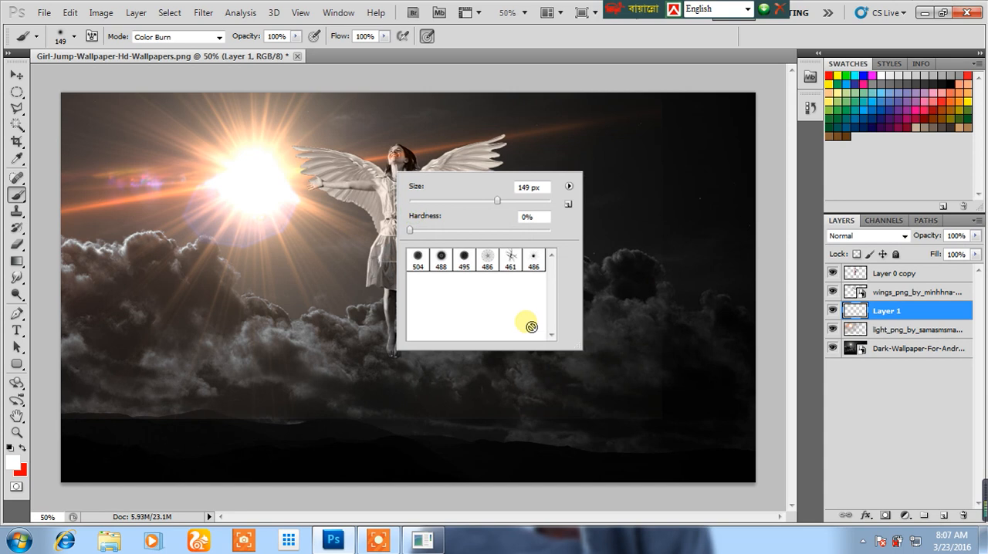
Replace the brush presets with the Faux Finish Brushes set and try one of its 20 px tips.
{"action": "left_click", "coordinate": [567, 188]}
{"action": "left_click", "coordinate": [622, 407]}
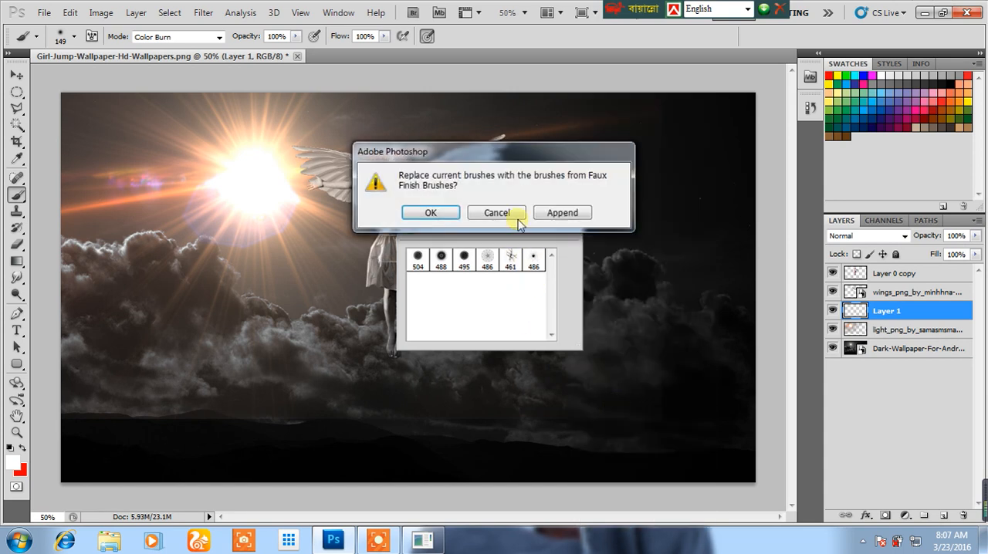
{"action": "left_click", "coordinate": [436, 212]}
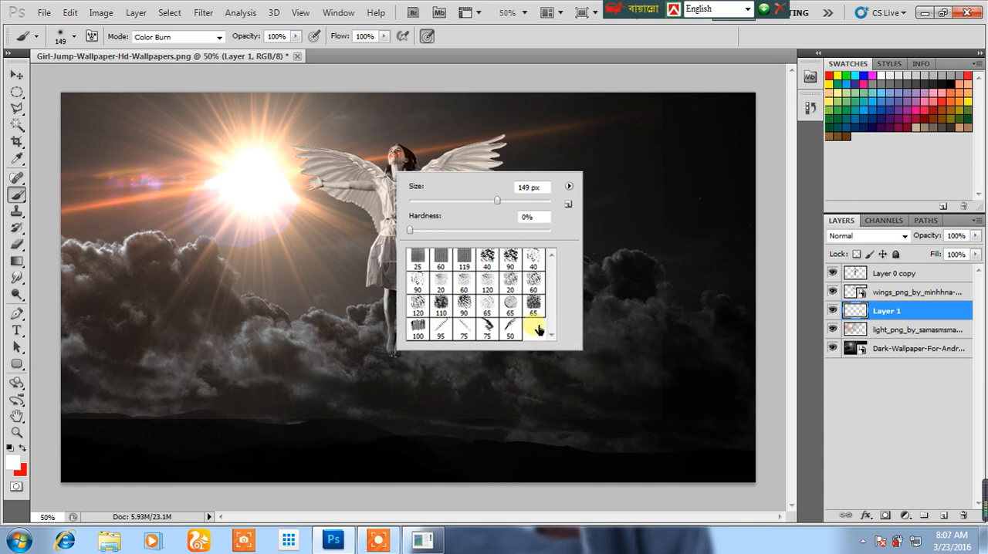
{"action": "left_click", "coordinate": [508, 293]}
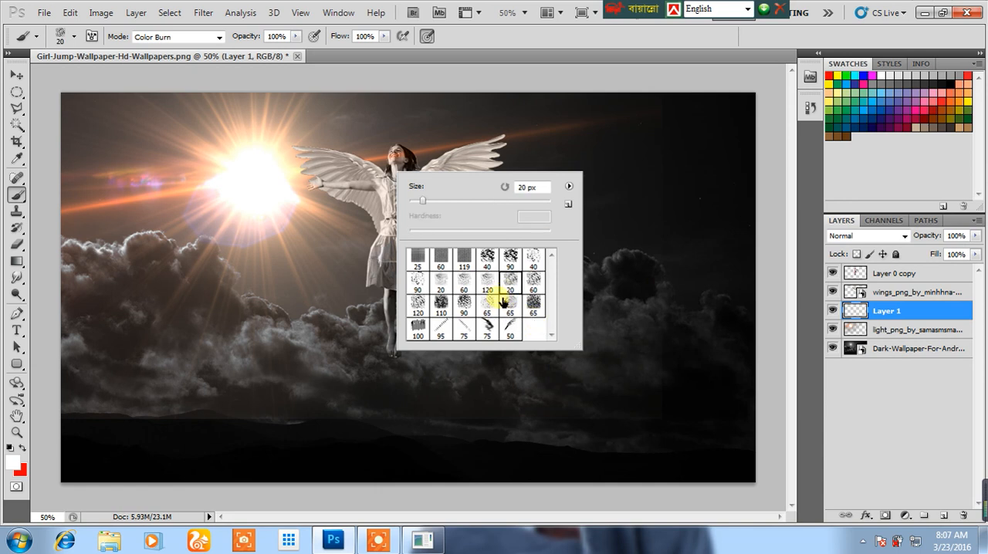
Replace the brush presets with the M Brushes set and choose the 54 px tip made of scattered dots.
{"action": "left_click", "coordinate": [568, 187]}
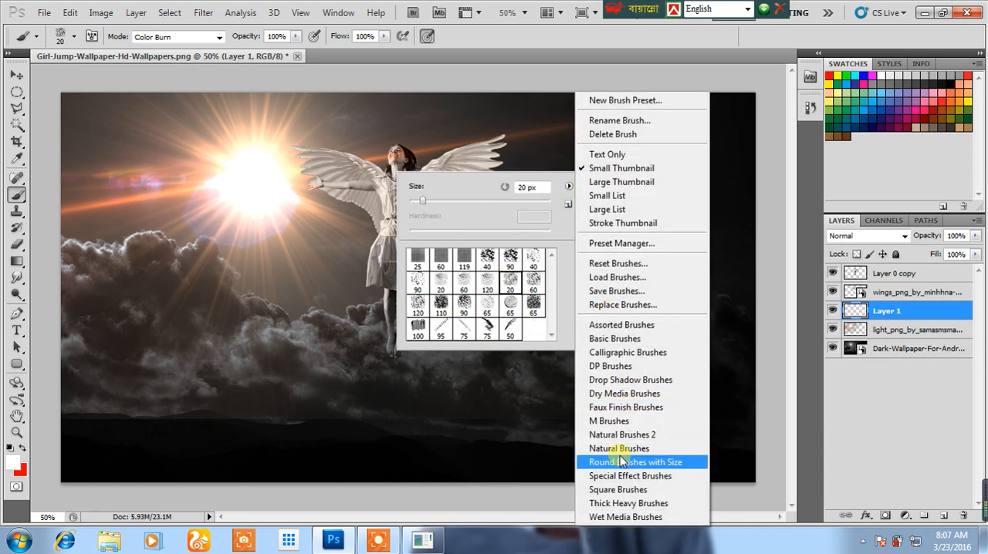
{"action": "left_click", "coordinate": [622, 420]}
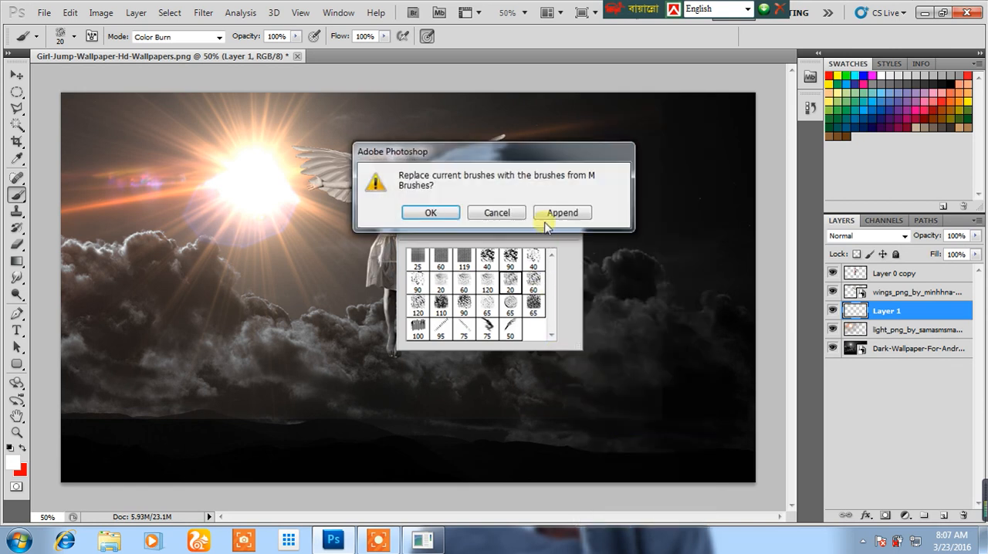
{"action": "left_click", "coordinate": [451, 214]}
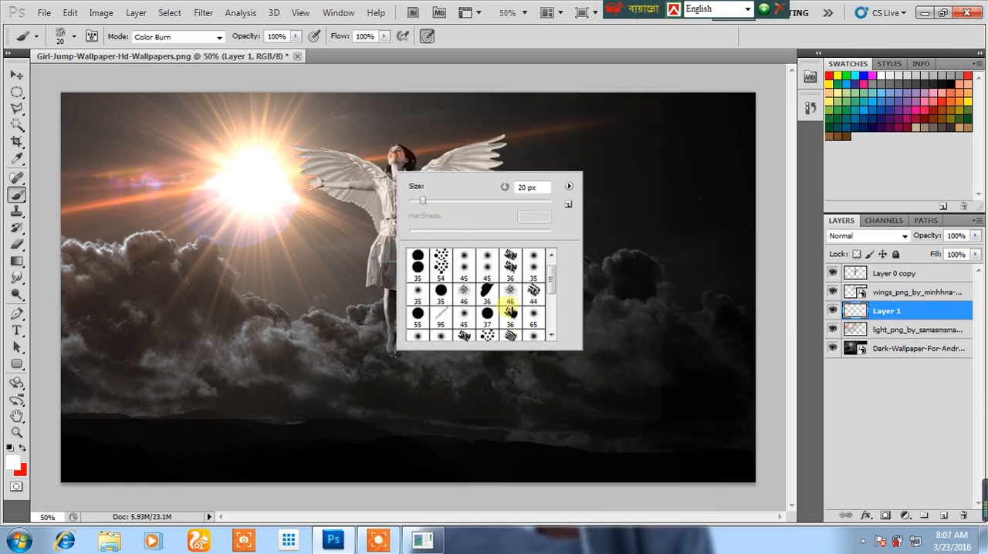
{"action": "double_click", "coordinate": [441, 281]}
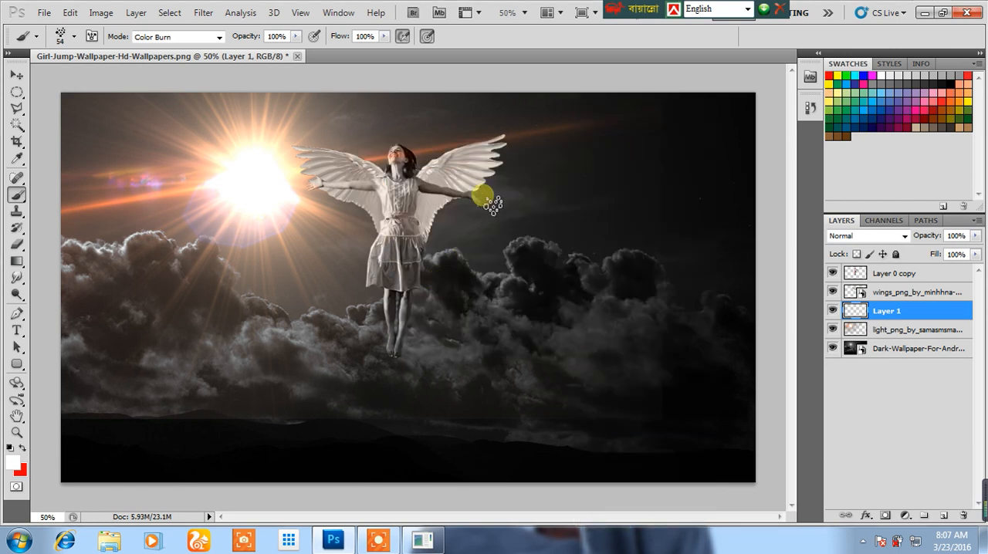
Try the scattered-dots brush at 102 px, then reselect its tip in the brush settings and reduce it to 32 px.
{"action": "right_click", "coordinate": [406, 298]}
{"action": "left_click_drag", "start_coordinate": [461, 328], "coordinate": [491, 326]}
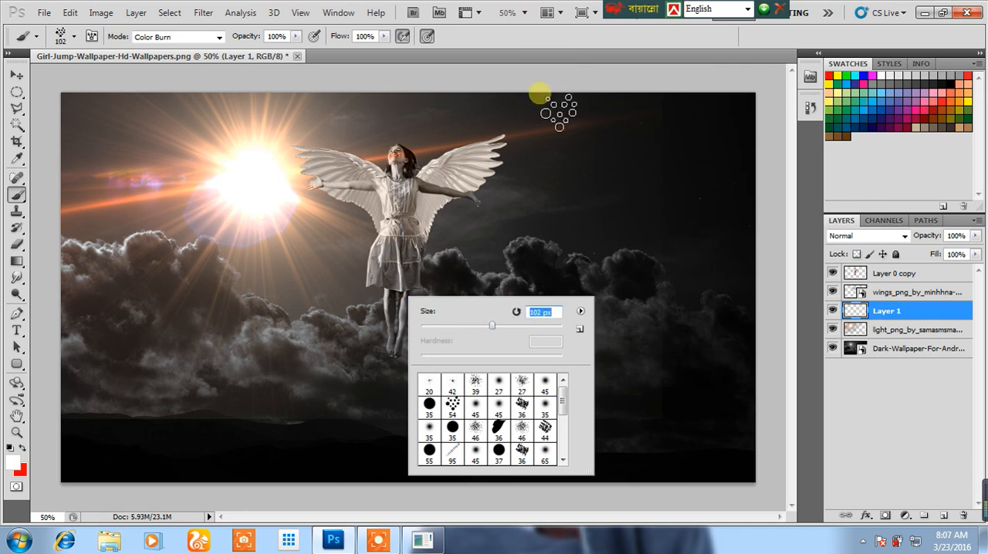
{"action": "left_click", "coordinate": [90, 38]}
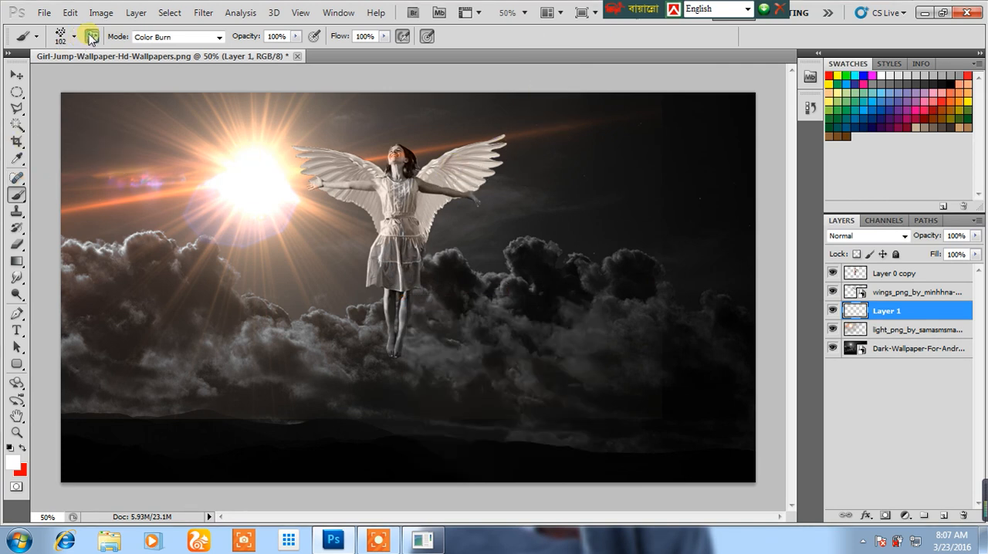
{"action": "left_click", "coordinate": [92, 37]}
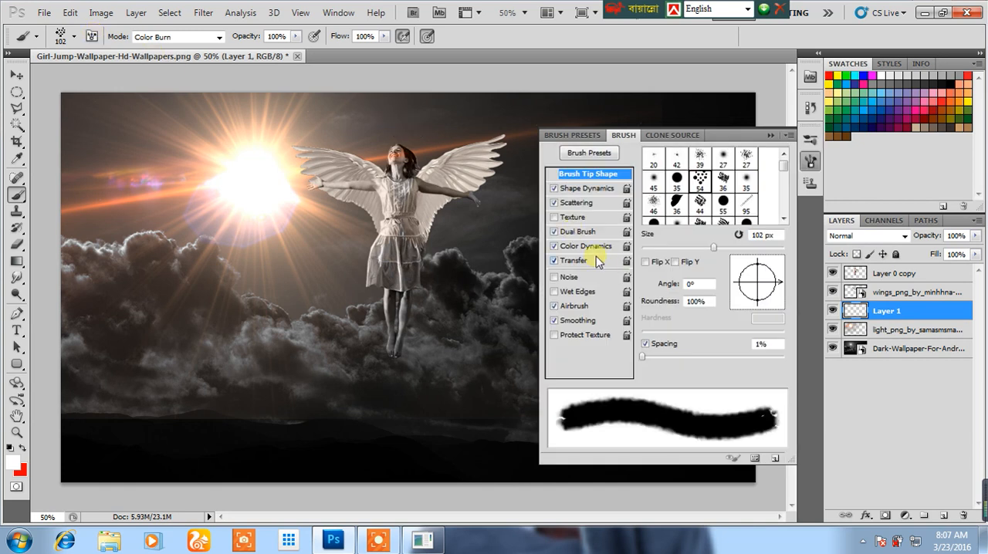
{"action": "mouse_move", "coordinate": [639, 357]}
{"action": "left_mouse_down"}
{"action": "mouse_move", "coordinate": [678, 357]}
{"action": "mouse_move", "coordinate": [641, 354]}
{"action": "left_mouse_up"}
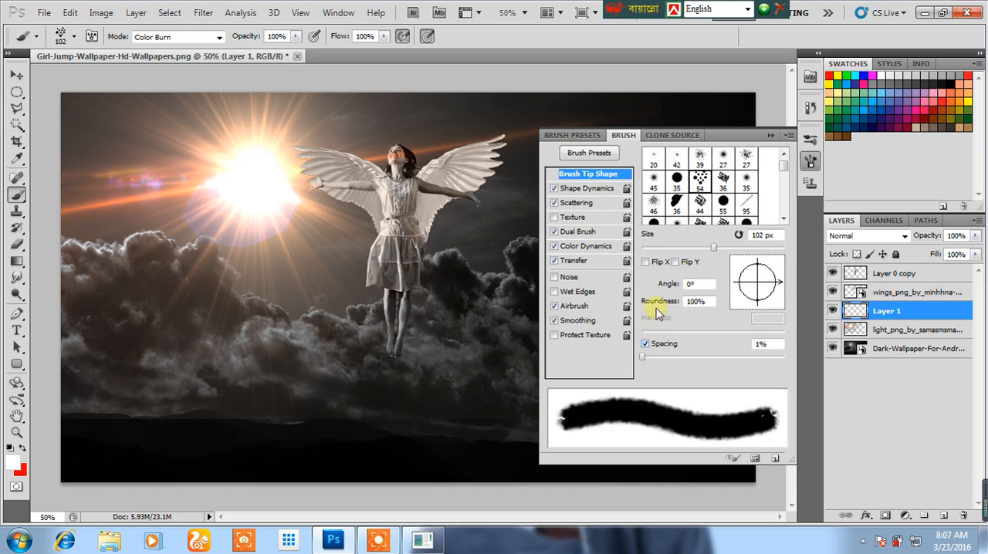
{"action": "left_click", "coordinate": [705, 185]}
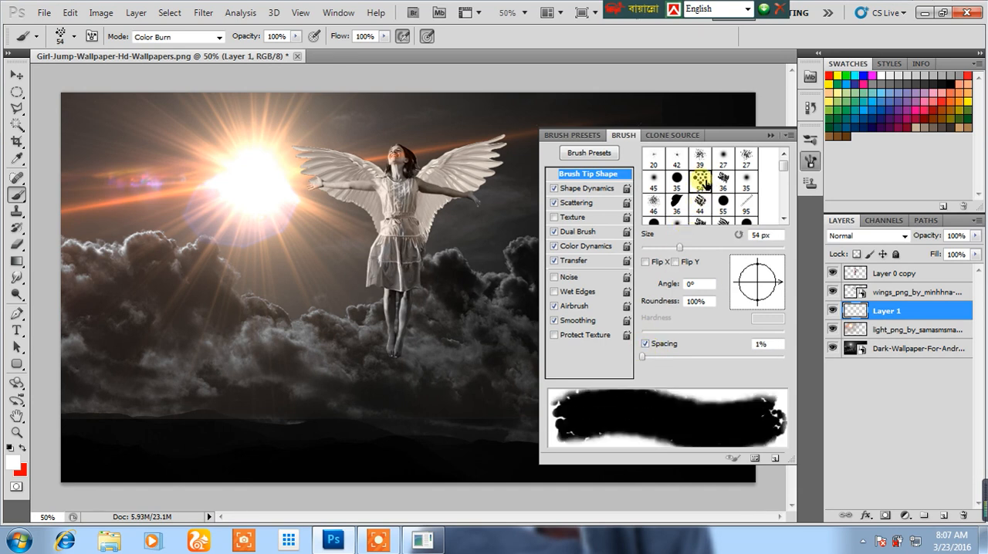
{"action": "left_click_drag", "start_coordinate": [659, 251], "coordinate": [663, 251]}
{"action": "left_click", "coordinate": [770, 136]}
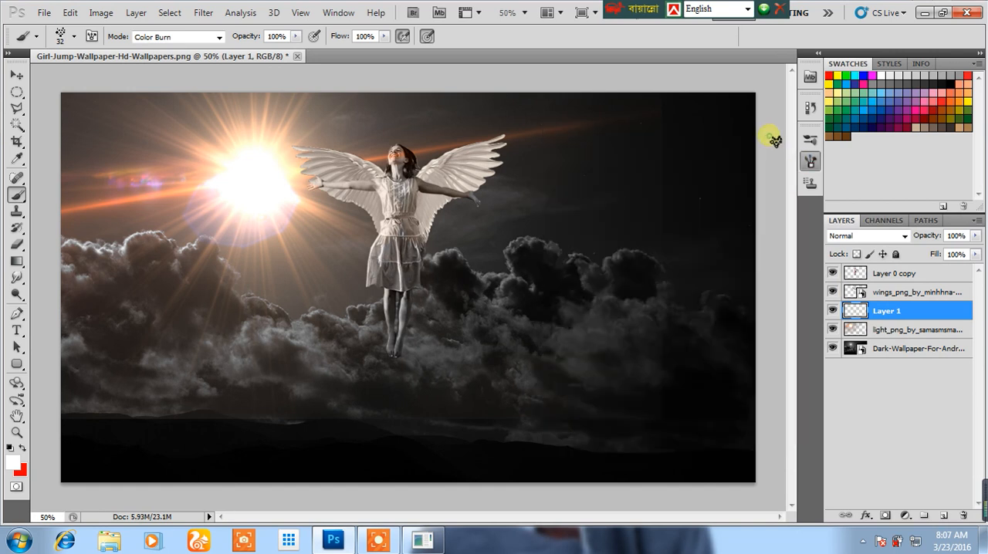
Set the brush size to 158 px and stamp white dot clusters around the girl's wings, waist and legs on Layer 1.
{"action": "right_click", "coordinate": [416, 248]}
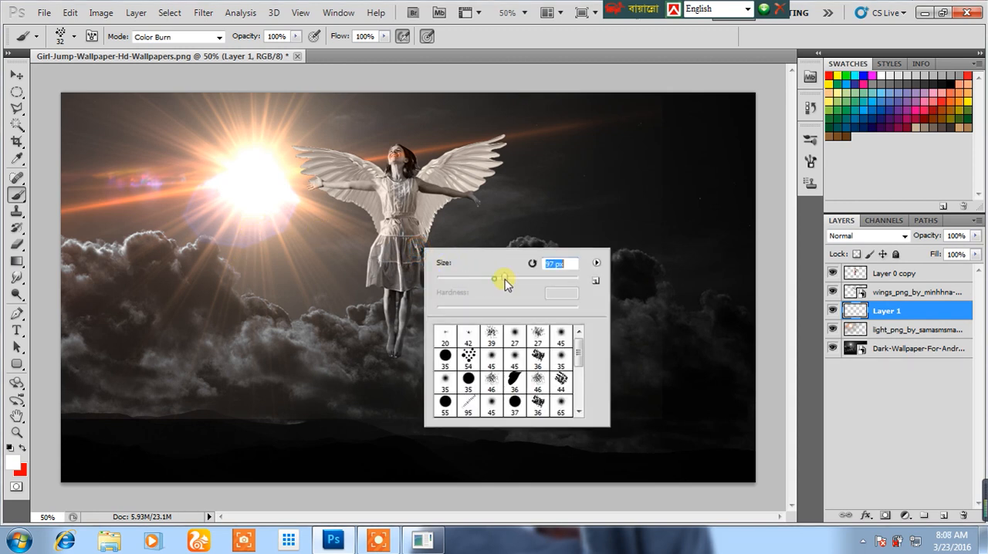
{"action": "left_click_drag", "start_coordinate": [531, 284], "coordinate": [526, 280]}
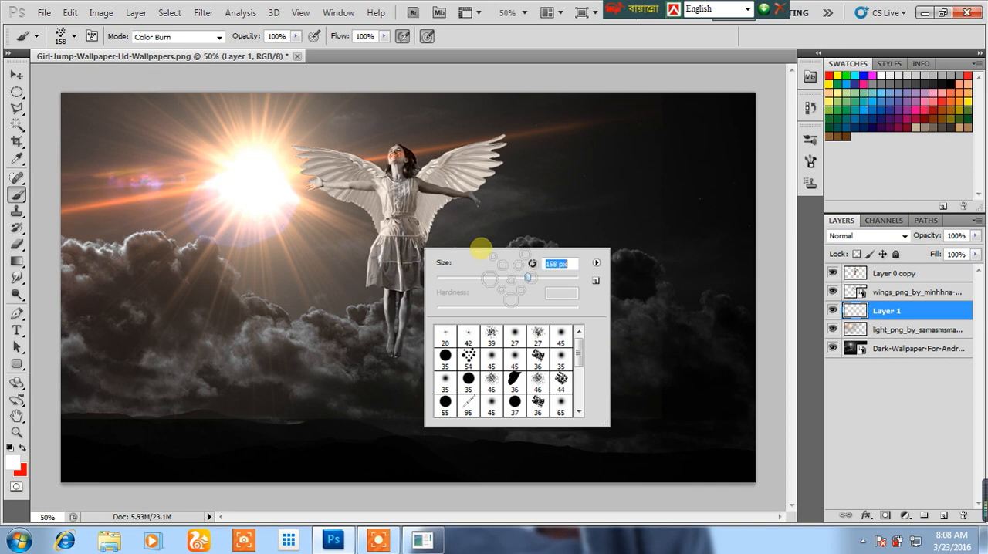
{"action": "left_click", "coordinate": [461, 224]}
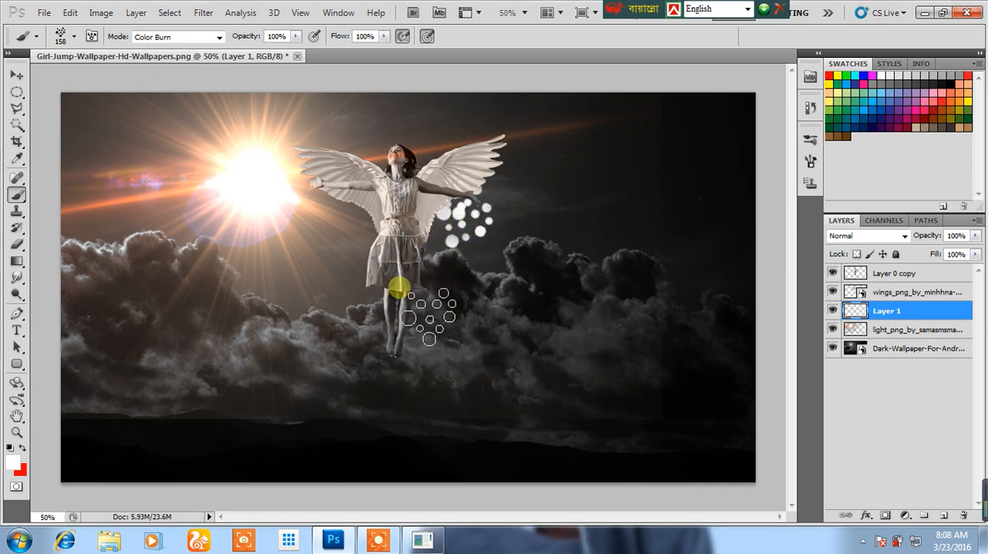
{"action": "left_click", "coordinate": [363, 247]}
{"action": "left_click", "coordinate": [386, 163]}
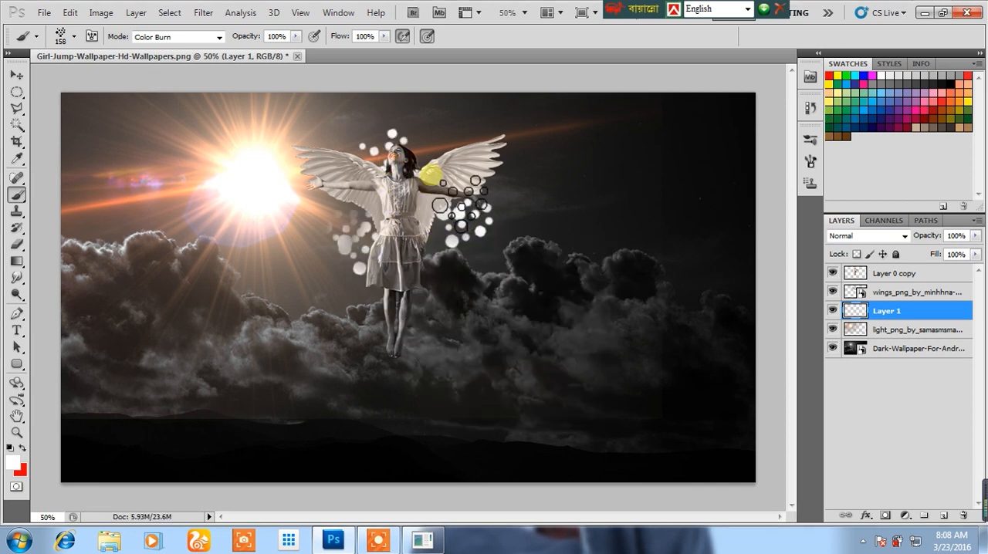
{"action": "left_click", "coordinate": [473, 154]}
{"action": "left_click", "coordinate": [332, 164]}
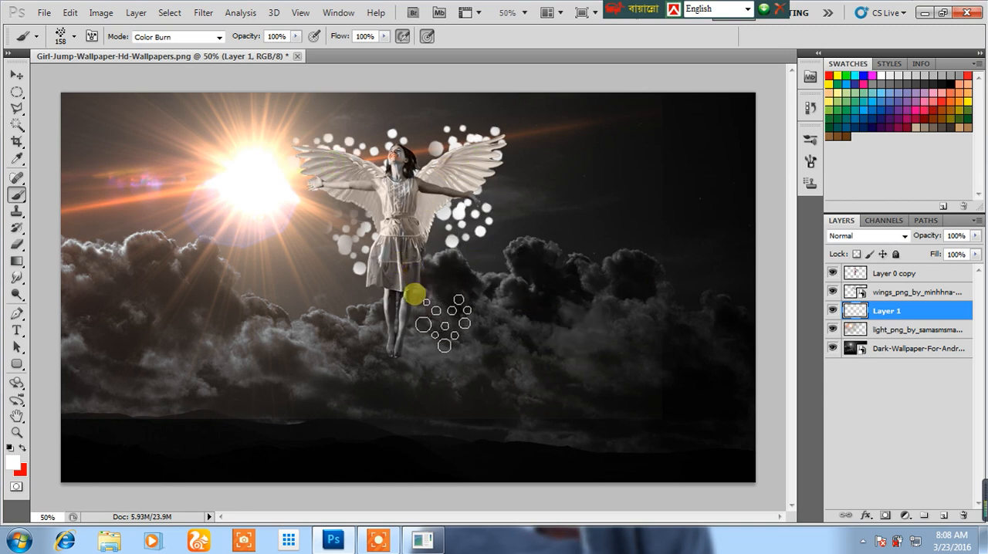
{"action": "left_click", "coordinate": [414, 293]}
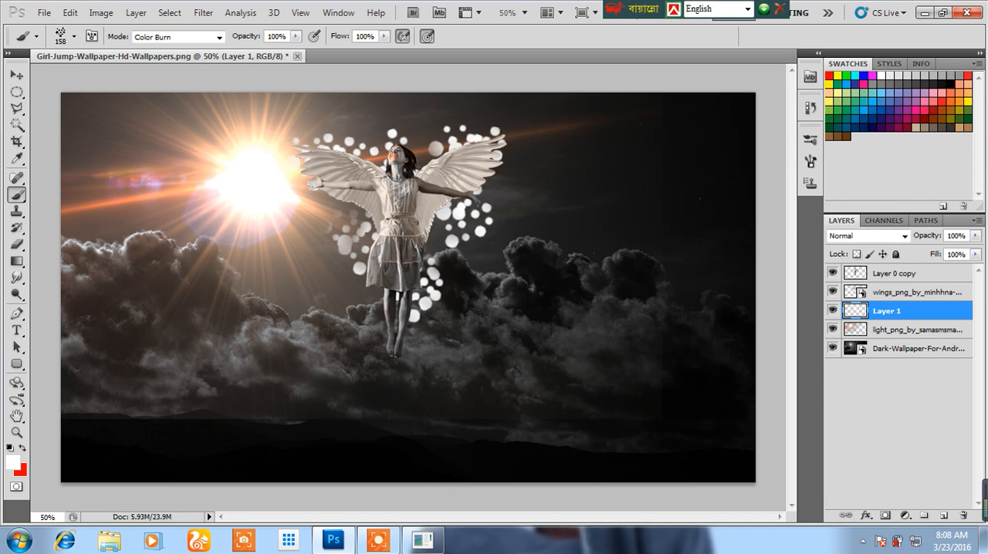
Apply a Motion Blur with a 0° angle and a 12-pixel distance to the white dots on Layer 1.
{"action": "left_click", "coordinate": [15, 77]}
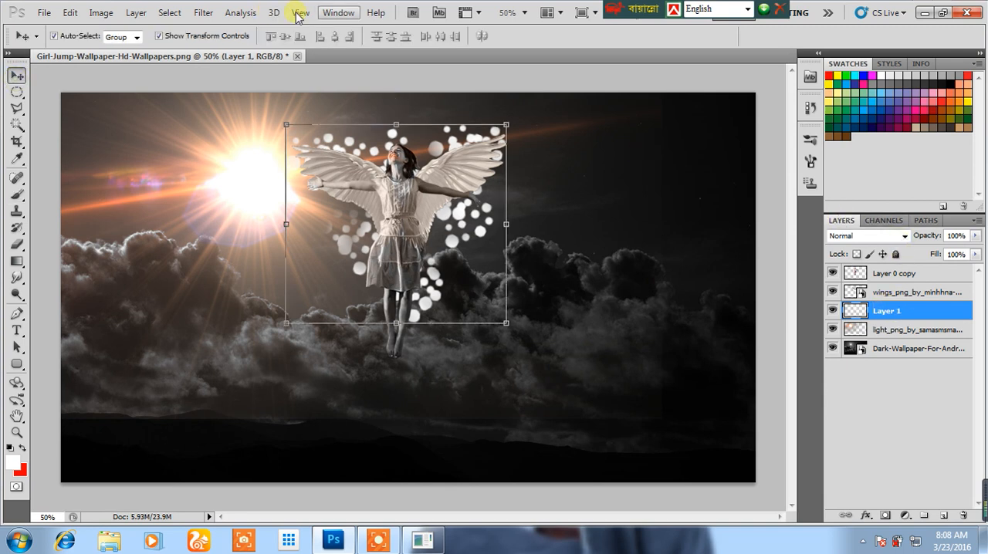
{"action": "left_click", "coordinate": [204, 13]}
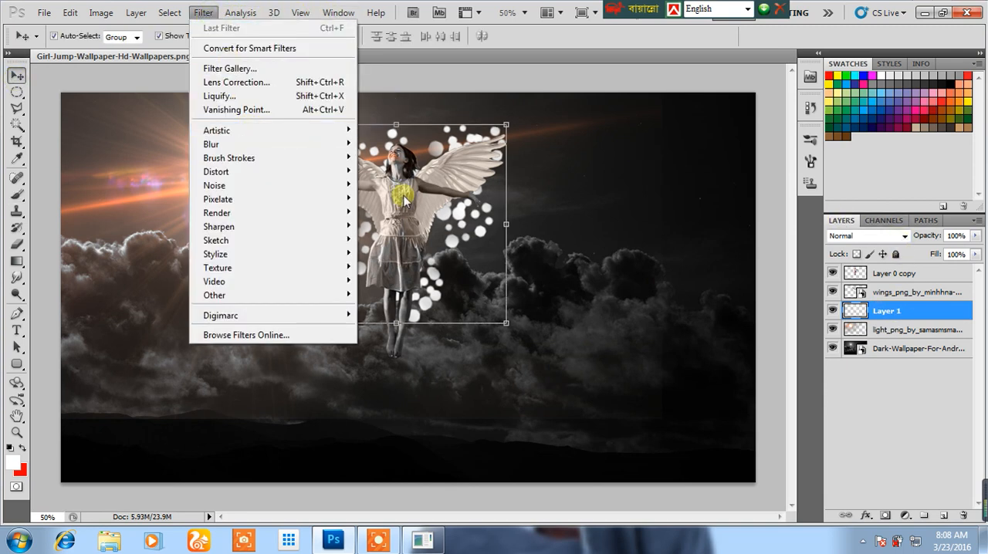
{"action": "mouse_move", "coordinate": [315, 144]}
{"action": "left_click", "coordinate": [393, 225]}
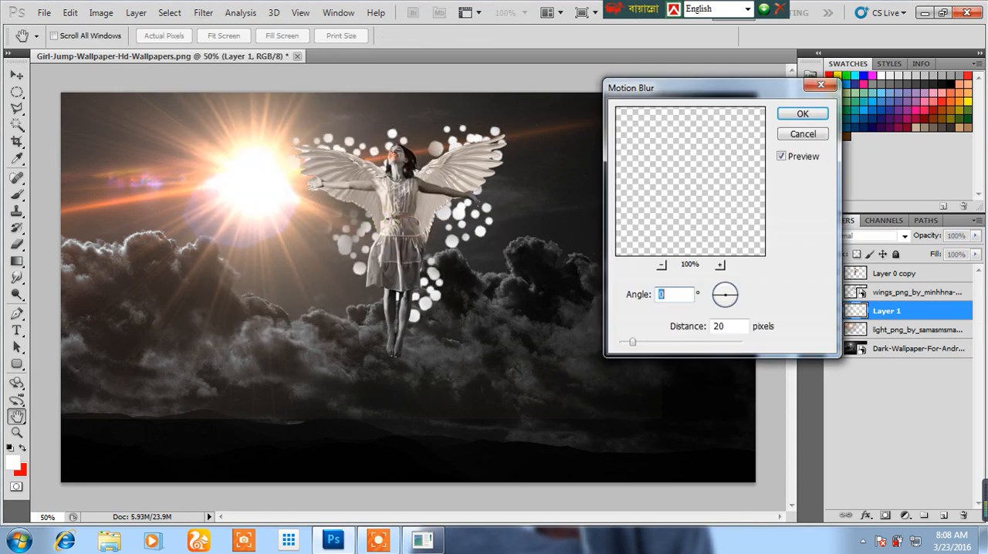
{"action": "left_click", "coordinate": [653, 342]}
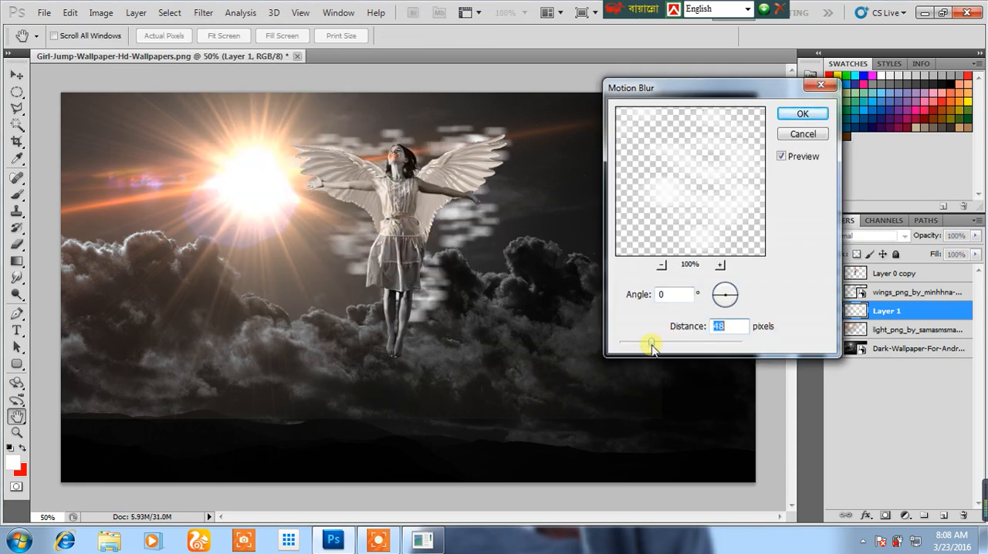
{"action": "left_click_drag", "start_coordinate": [655, 345], "coordinate": [662, 345]}
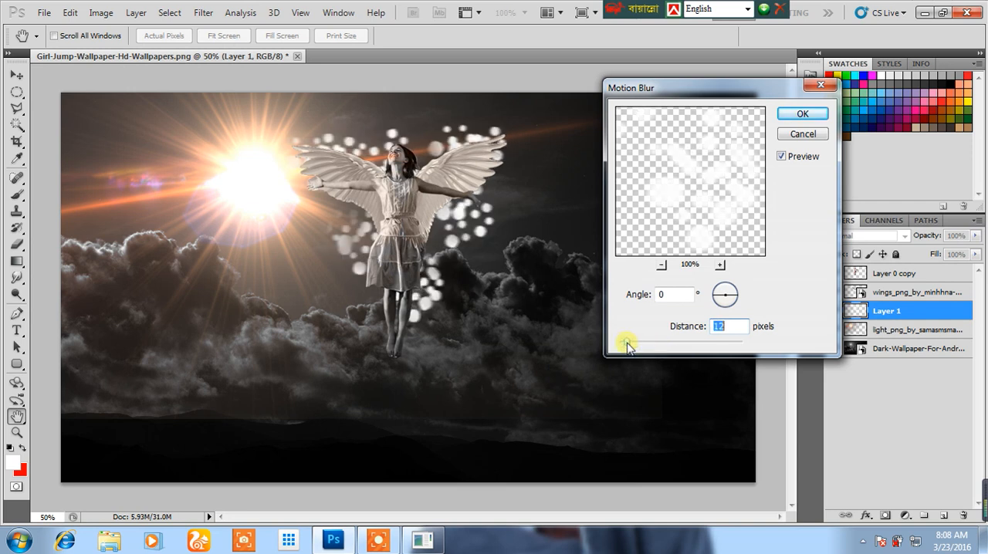
{"action": "left_click", "coordinate": [801, 116]}
Try adjusting the opacity of the blurred dots layer and deselect it.
{"action": "left_click", "coordinate": [976, 236]}
{"action": "mouse_move", "coordinate": [974, 251]}
{"action": "left_mouse_down"}
{"action": "mouse_move", "coordinate": [954, 255]}
{"action": "mouse_move", "coordinate": [976, 251]}
{"action": "left_mouse_up"}
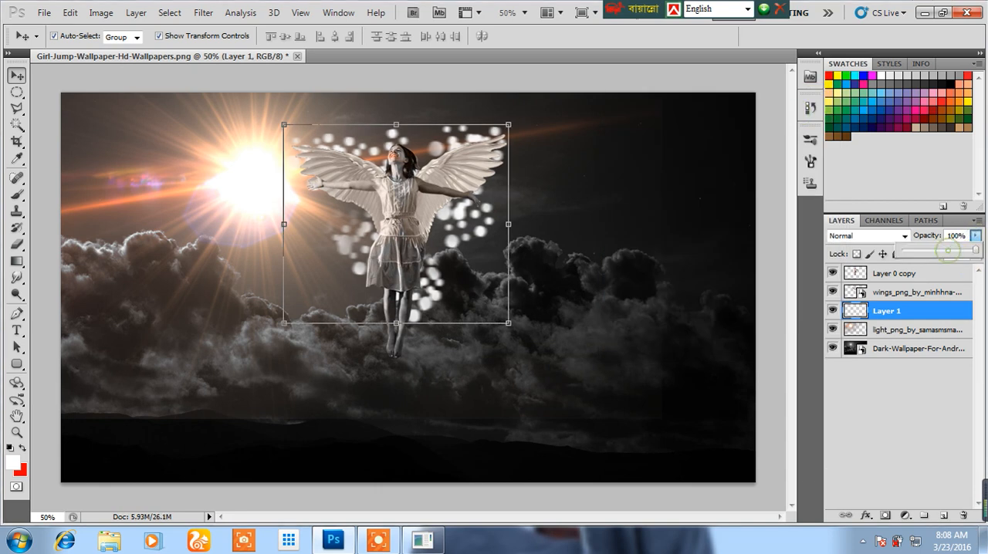
{"action": "left_click", "coordinate": [525, 499]}
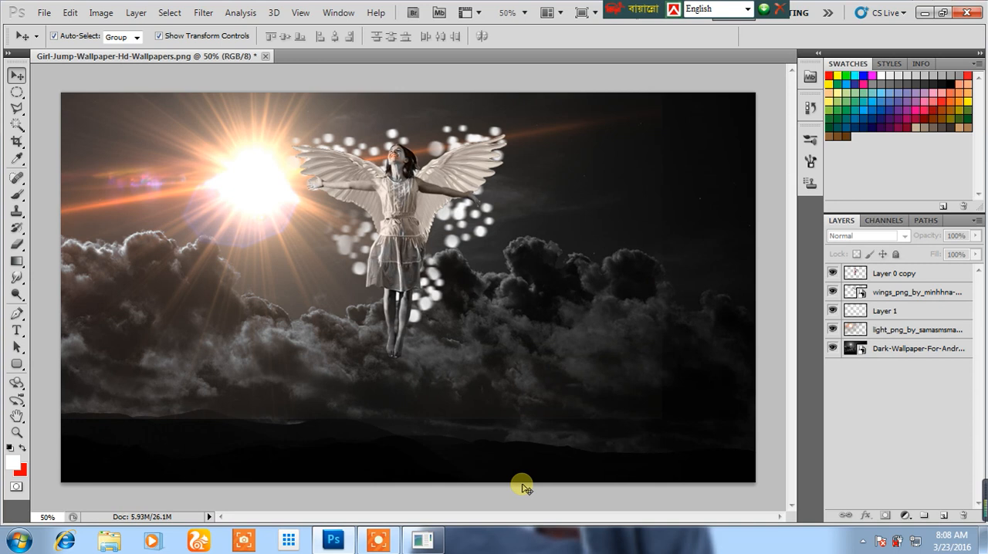
Delete the layer with the blurred dots and add a new empty layer directly above the light flare layer.
{"action": "left_click", "coordinate": [897, 276]}
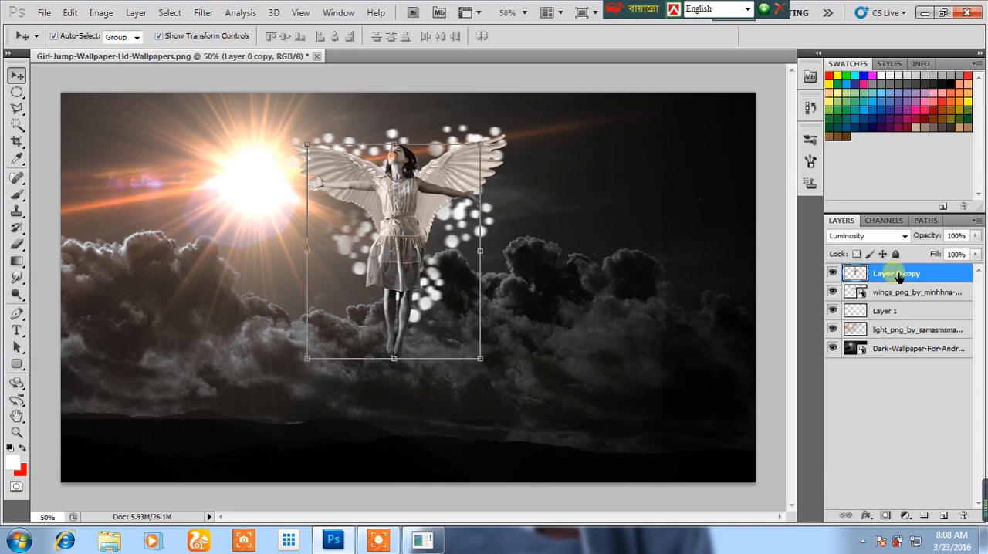
{"action": "left_click", "coordinate": [894, 331]}
{"action": "left_click", "coordinate": [887, 313]}
{"action": "left_click_drag", "start_coordinate": [887, 312], "coordinate": [961, 517]}
{"action": "left_click", "coordinate": [944, 515]}
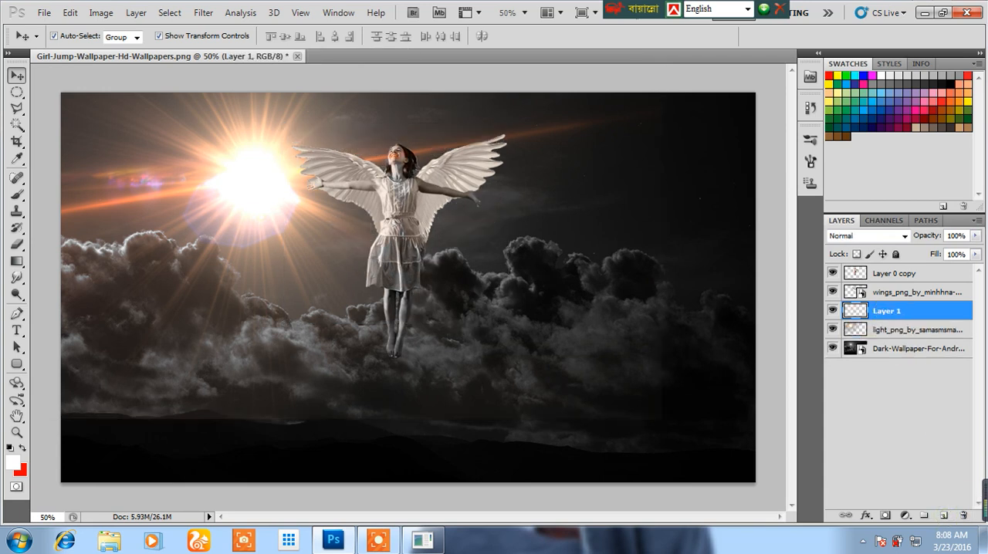
Activate the Brush tool, choose a spatter tip at 168 px and lower the brush opacity to 40%.
{"action": "left_click", "coordinate": [21, 197]}
{"action": "right_click", "coordinate": [338, 231]}
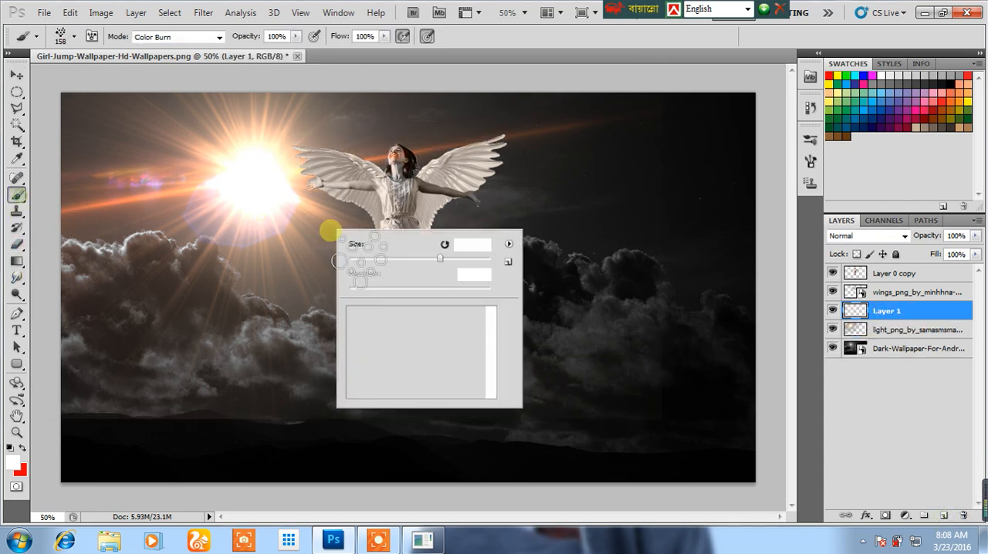
{"action": "left_click", "coordinate": [451, 365]}
{"action": "left_click", "coordinate": [452, 313]}
{"action": "right_click", "coordinate": [452, 307]}
{"action": "left_click_drag", "start_coordinate": [560, 340], "coordinate": [560, 338]}
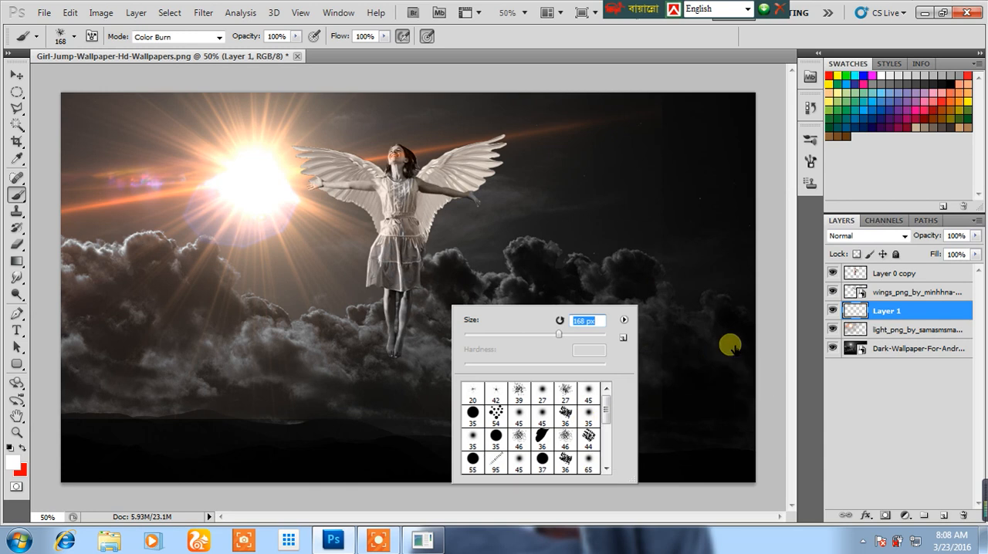
{"action": "left_click", "coordinate": [296, 37]}
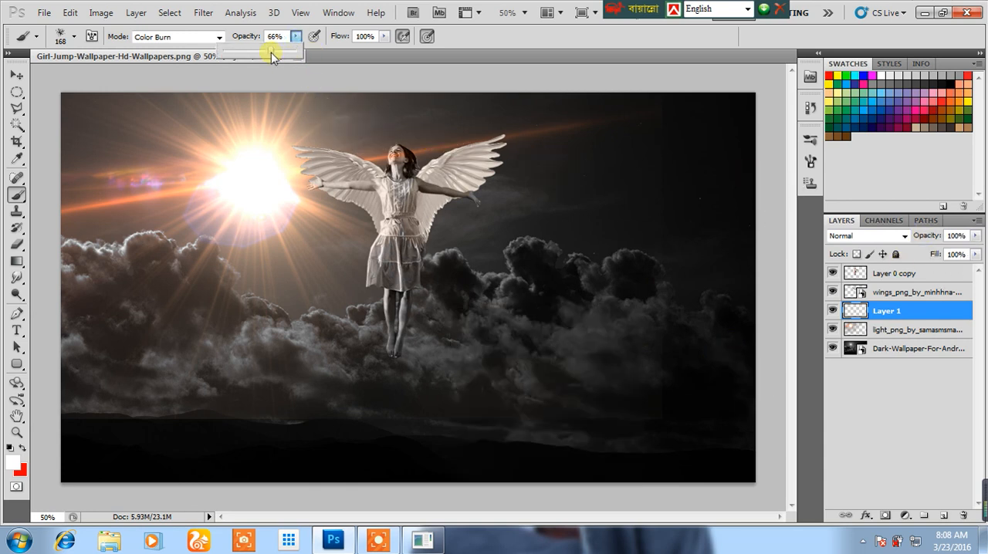
Reduce the brush size to 38 px and paint faint spatter along the girl's lower legs and feet.
{"action": "right_click", "coordinate": [457, 305]}
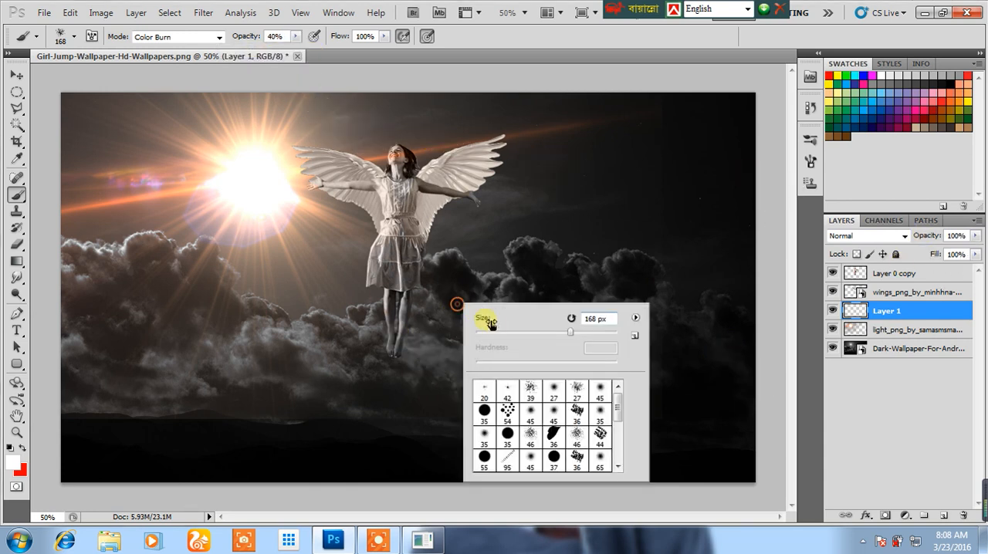
{"action": "left_click_drag", "start_coordinate": [494, 337], "coordinate": [491, 332]}
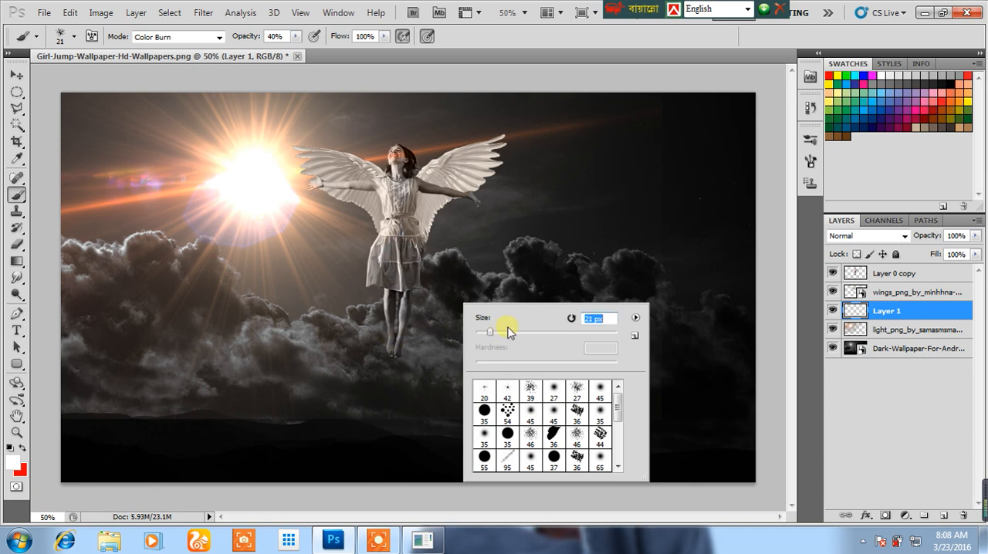
{"action": "left_click", "coordinate": [396, 346]}
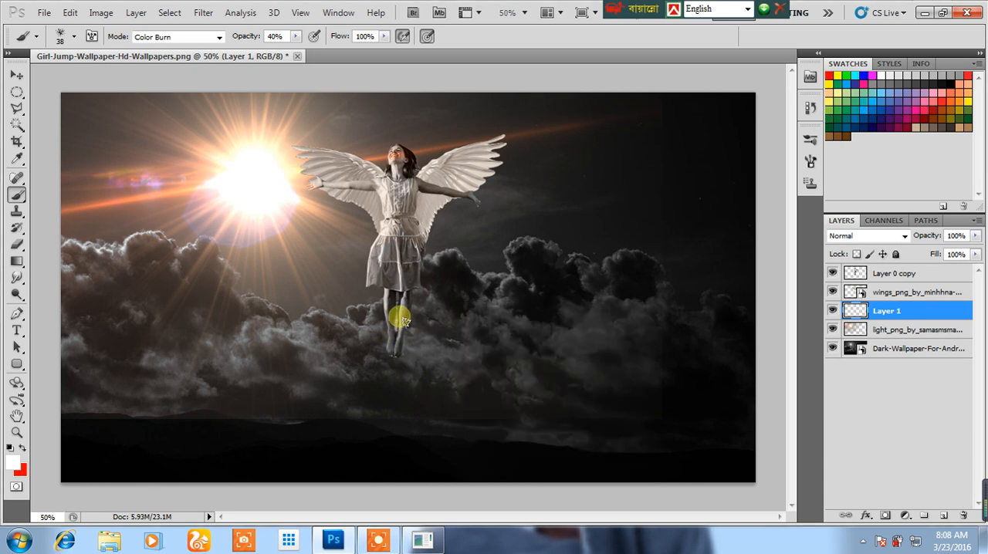
{"action": "mouse_move", "coordinate": [399, 354]}
{"action": "left_mouse_down"}
{"action": "mouse_move", "coordinate": [393, 307]}
{"action": "mouse_move", "coordinate": [405, 300]}
{"action": "mouse_move", "coordinate": [419, 326]}
{"action": "left_mouse_up"}
Undo the spatter strokes at the girl's legs and the creation of the new empty layer.
{"action": "left_click", "coordinate": [67, 14]}
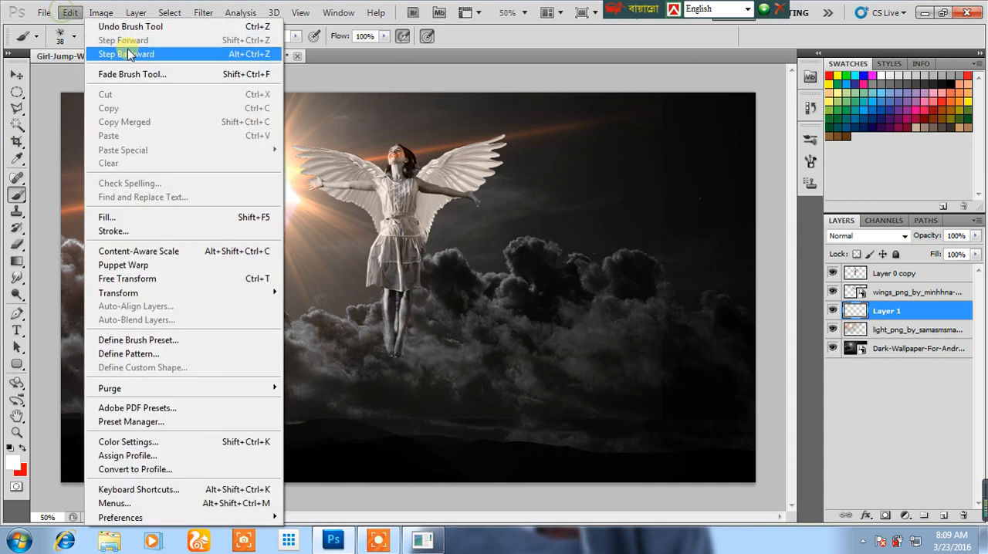
{"action": "left_click", "coordinate": [108, 54]}
{"action": "left_click", "coordinate": [69, 14]}
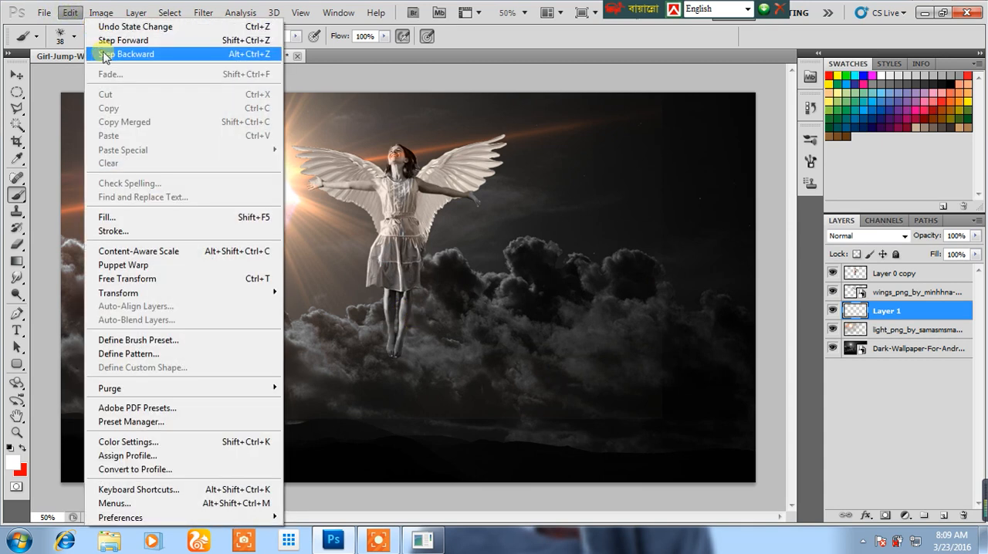
{"action": "left_click", "coordinate": [108, 53]}
Choose the 39 px spatter brush tip and open its detailed brush settings.
{"action": "right_click", "coordinate": [489, 303]}
{"action": "left_click_drag", "start_coordinate": [494, 319], "coordinate": [538, 324]}
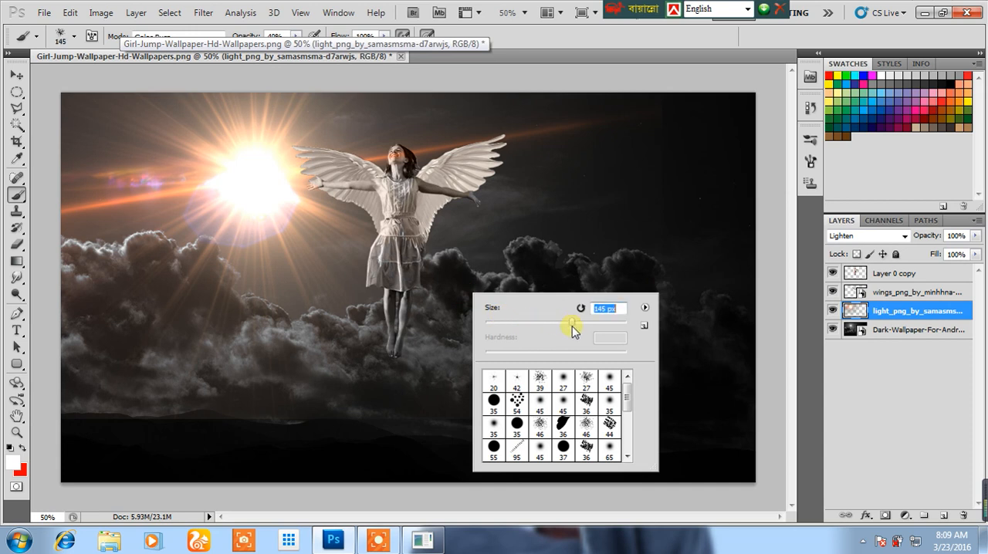
{"action": "double_click", "coordinate": [548, 383]}
{"action": "left_click", "coordinate": [91, 36]}
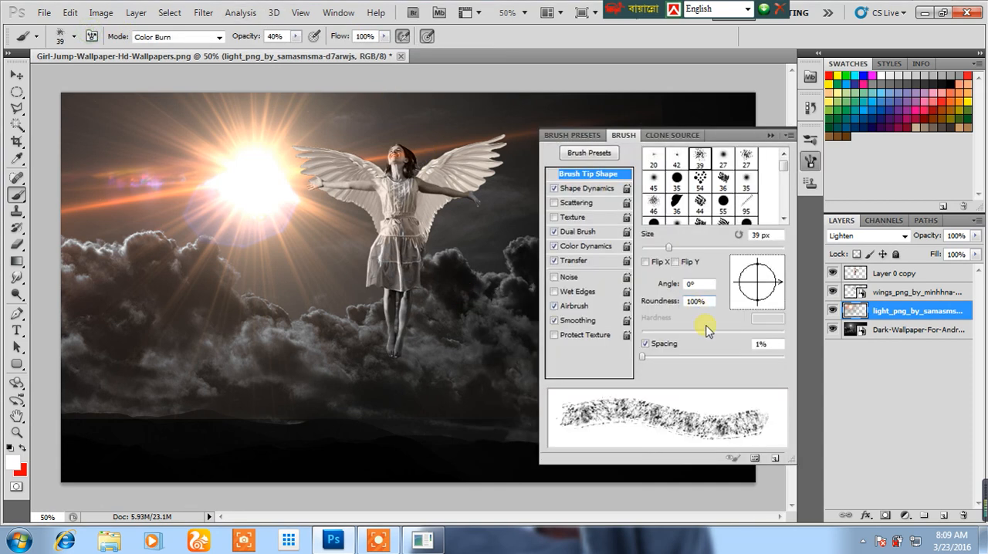